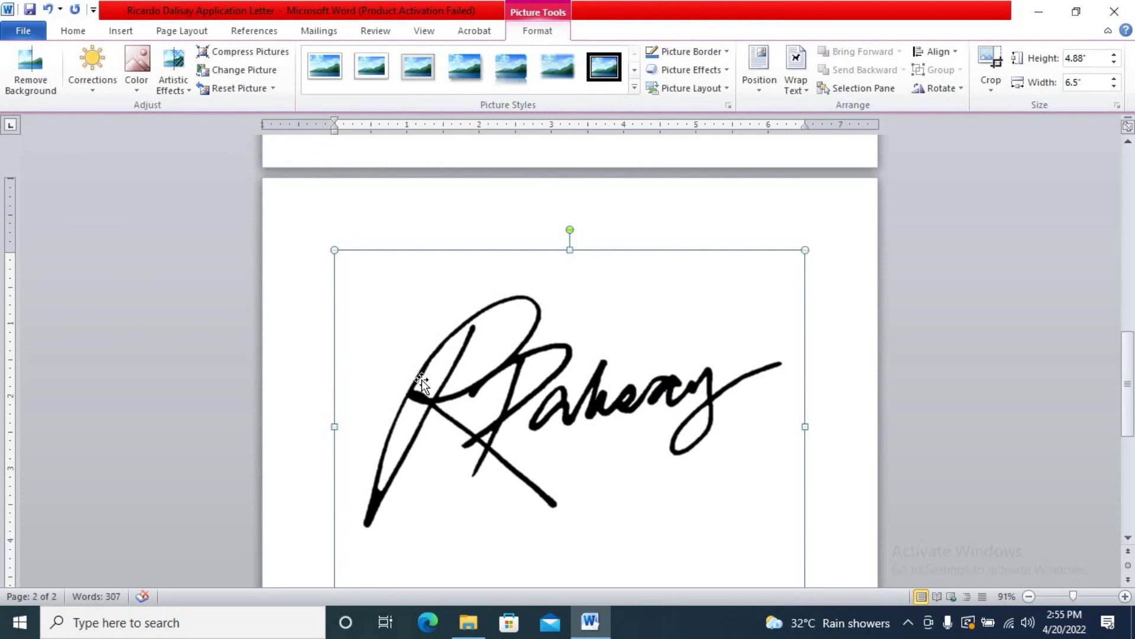
Set the signature picture's text wrapping to Behind Text.
mouse_move(1128, 379)
mouse_down()
mouse_move(1127, 140)
mouse_move(1128, 378)
mouse_up()
right_click(676, 158)
click(857, 511)
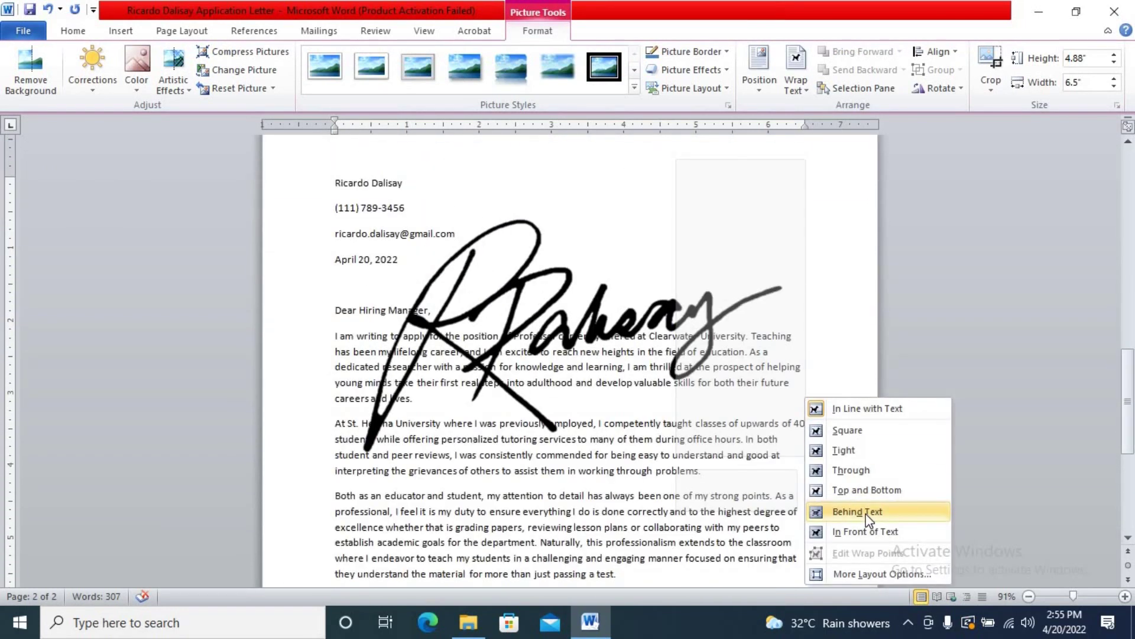
Shrink the signature to about 2.83 by 2.12 inches and move it toward the letter's closing.
scroll(1042, 281, up, 1)
drag(334, 177, 603, 378)
scroll(601, 440, down, 4)
mouse_move(598, 284)
mouse_down()
mouse_move(481, 420)
mouse_move(258, 562)
mouse_up()
drag(261, 464, 329, 513)
drag(420, 545, 400, 506)
Shrink the signature to 1.72 by 1.29 inches and settle it over the typed name.
scroll(299, 340, down, 3)
drag(299, 340, 313, 353)
mouse_move(1128, 390)
mouse_down()
mouse_move(1133, 225)
mouse_move(1133, 414)
mouse_up()
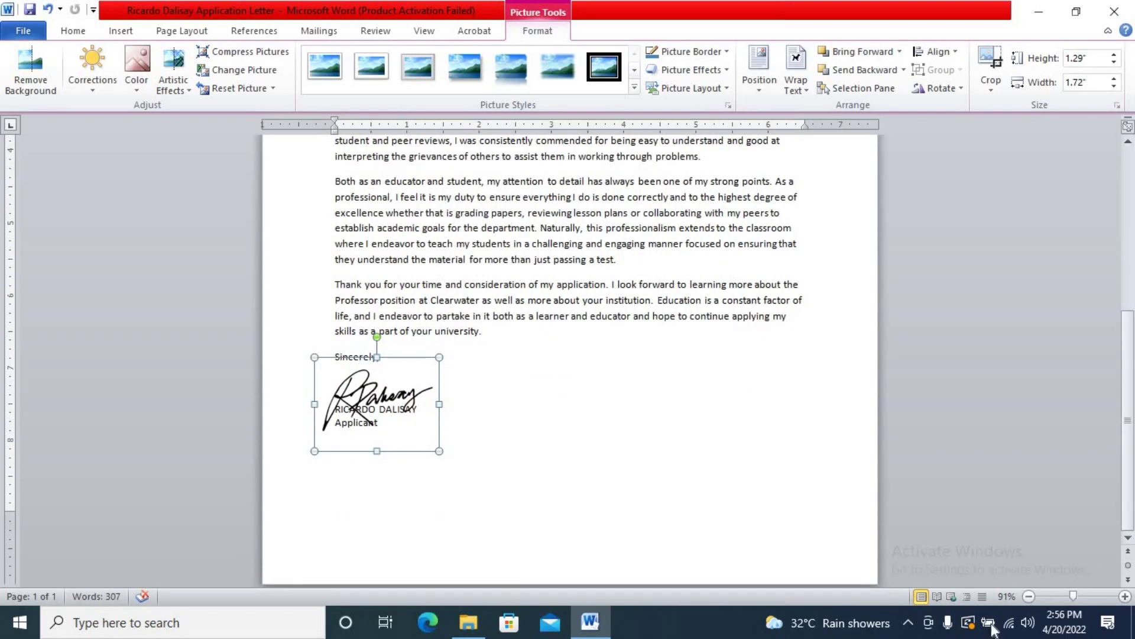
drag(1072, 596, 1087, 596)
drag(1132, 438, 1133, 396)
click(808, 454)
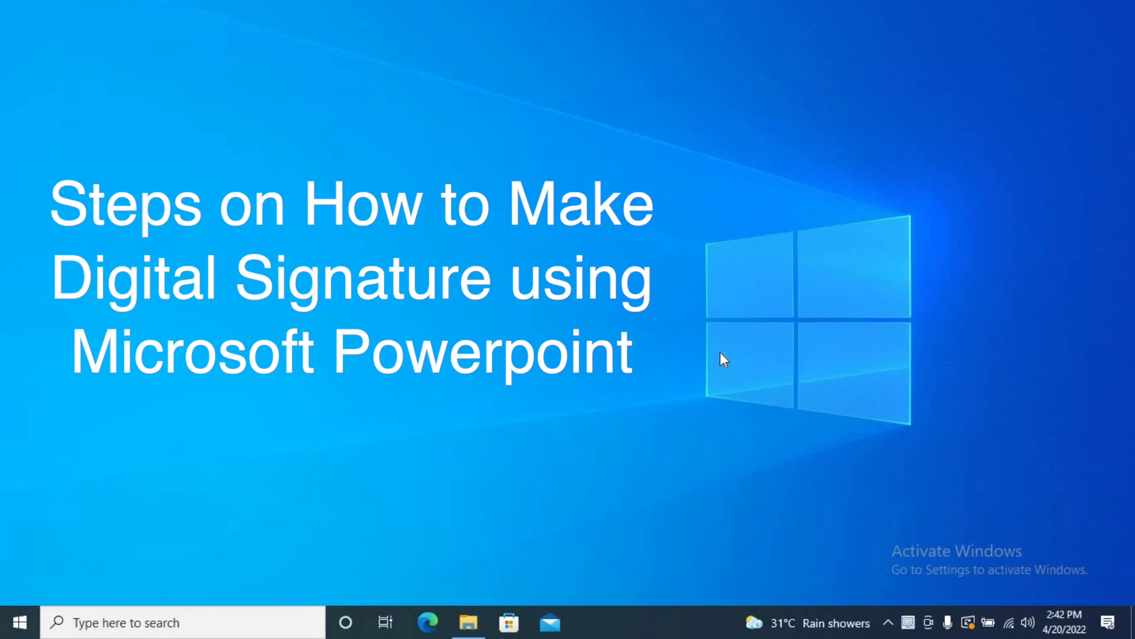
Launch PowerPoint 2010 by searching 'power', dismiss the activation notice, and maximize the window.
click(147, 622)
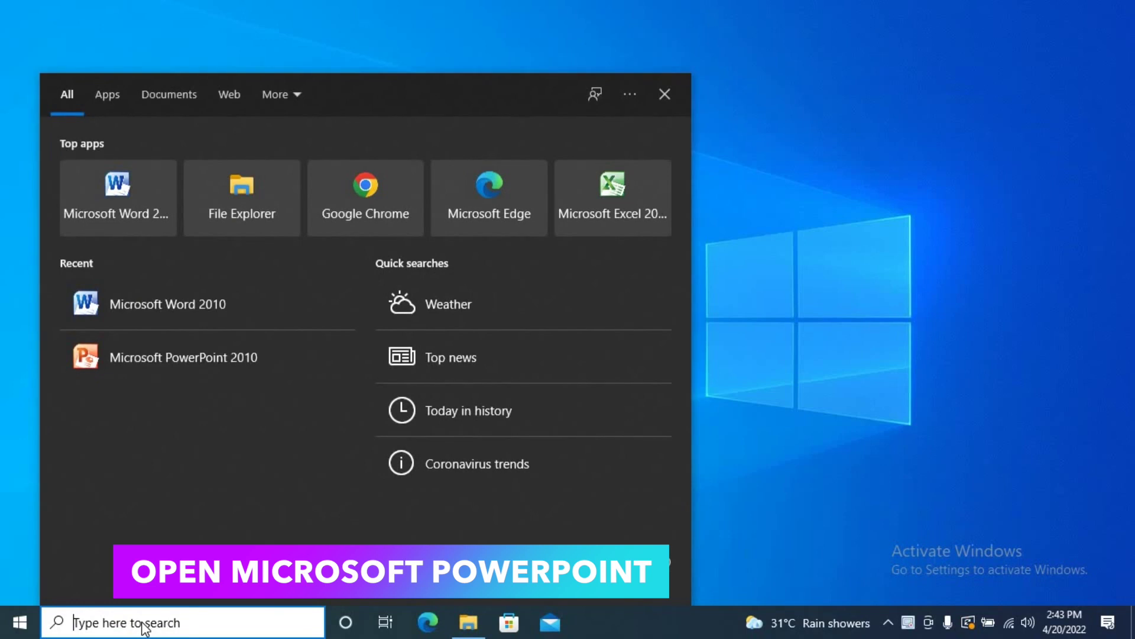
text(power)
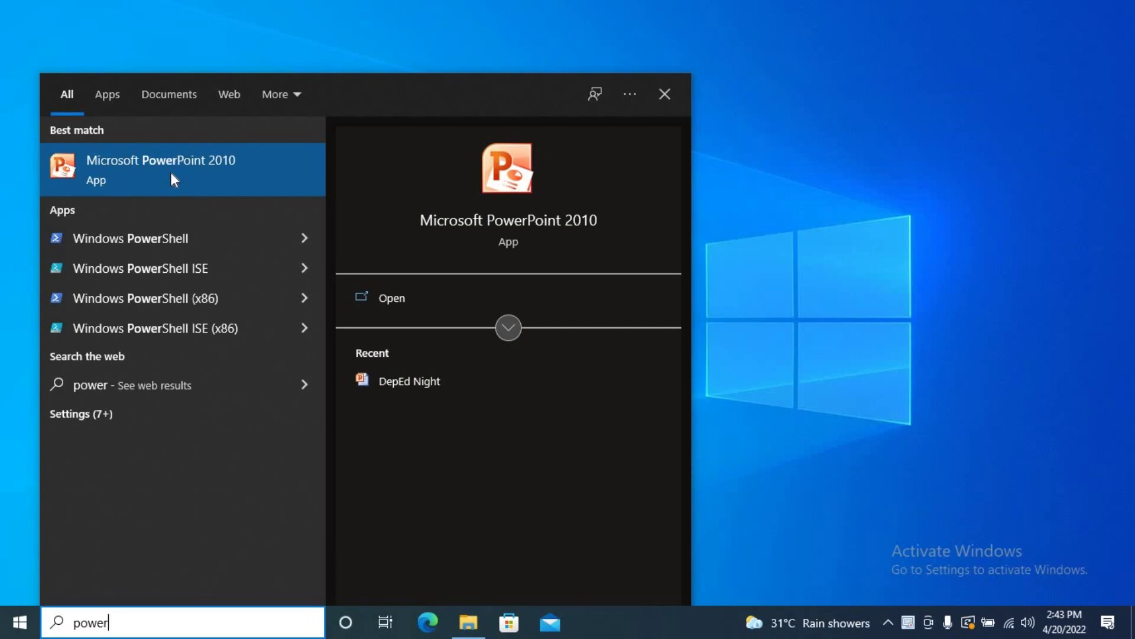
click(173, 179)
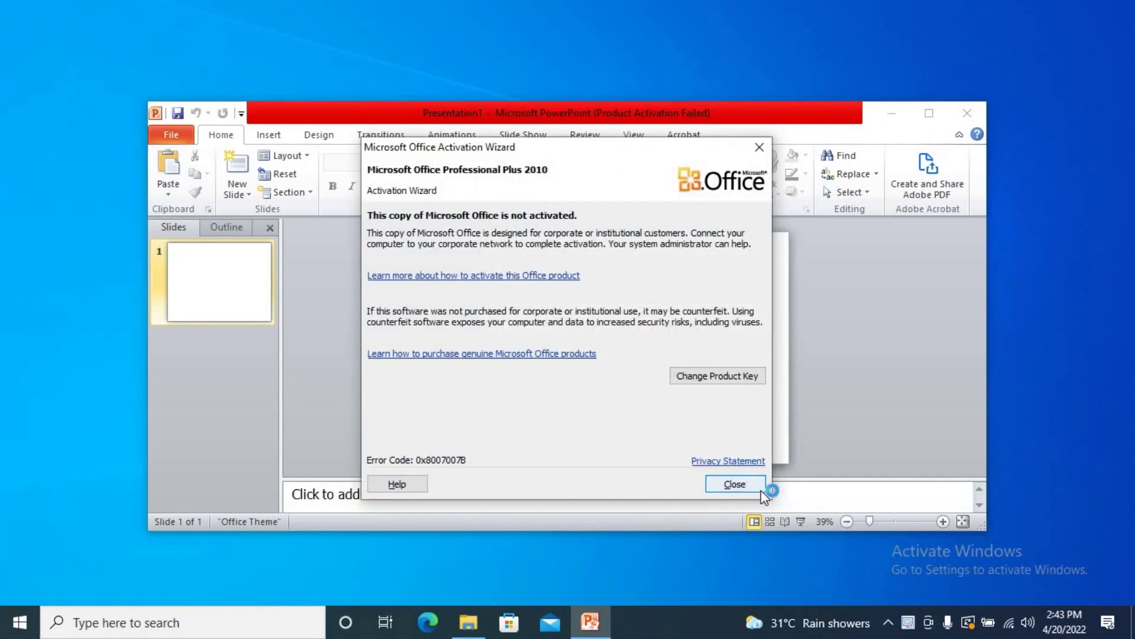
click(747, 485)
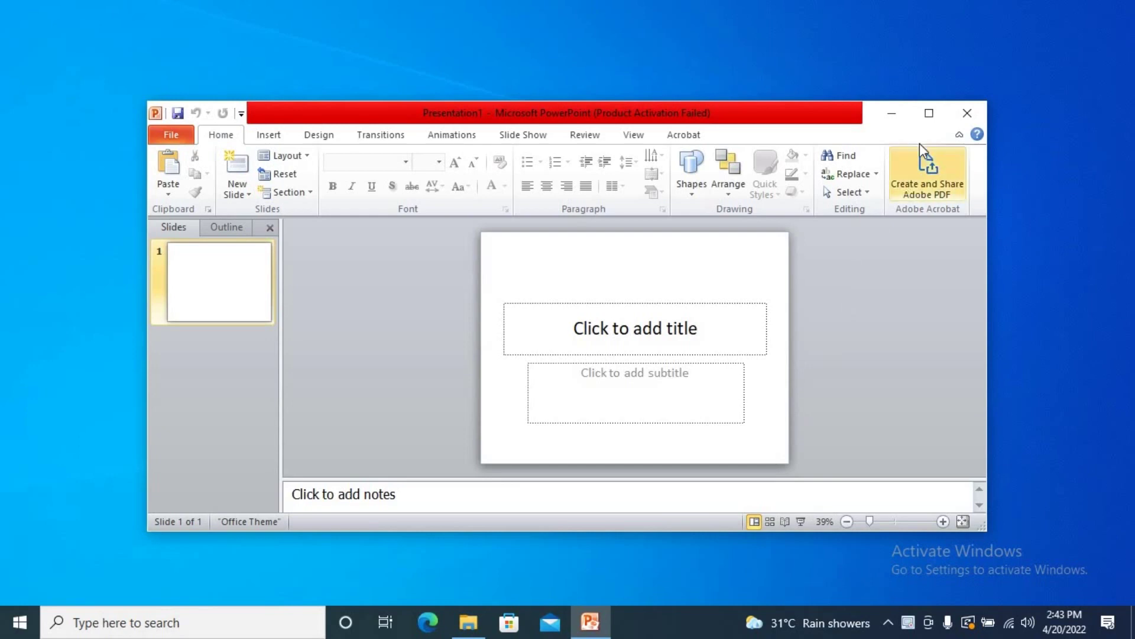
click(929, 114)
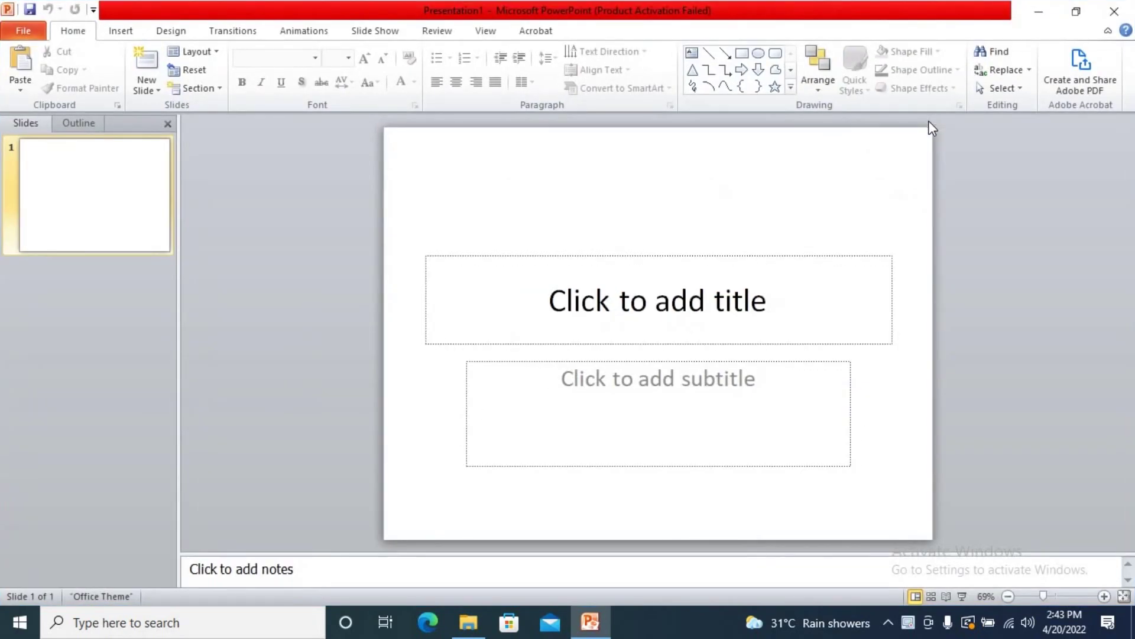
Delete the title and subtitle placeholders so slide 1 is empty.
click(653, 253)
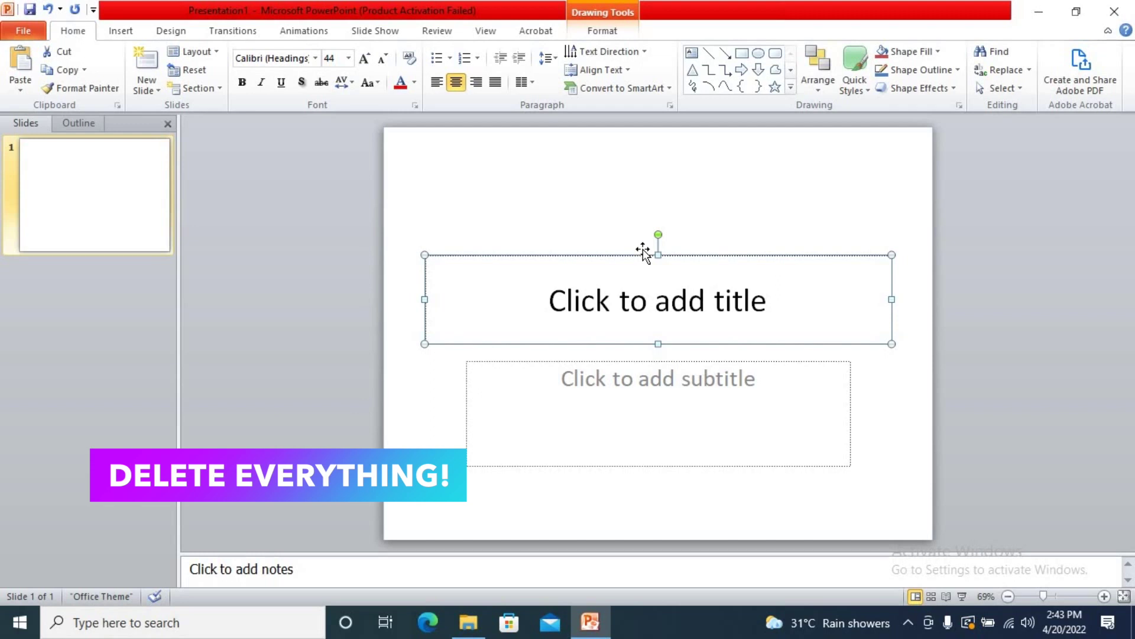
key(Delete)
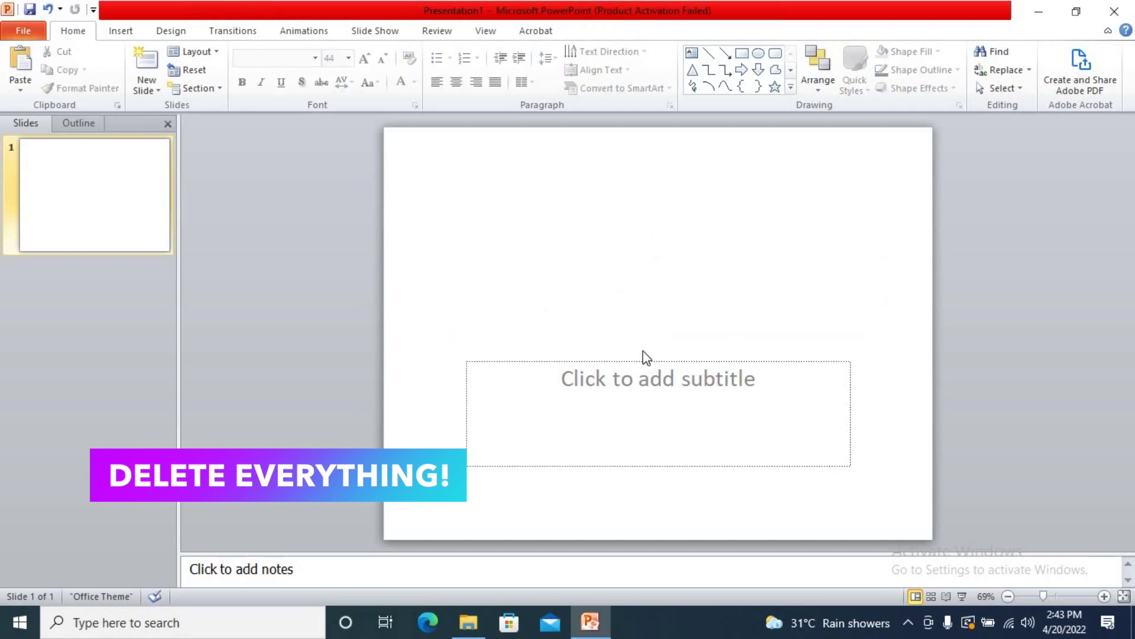
click(643, 361)
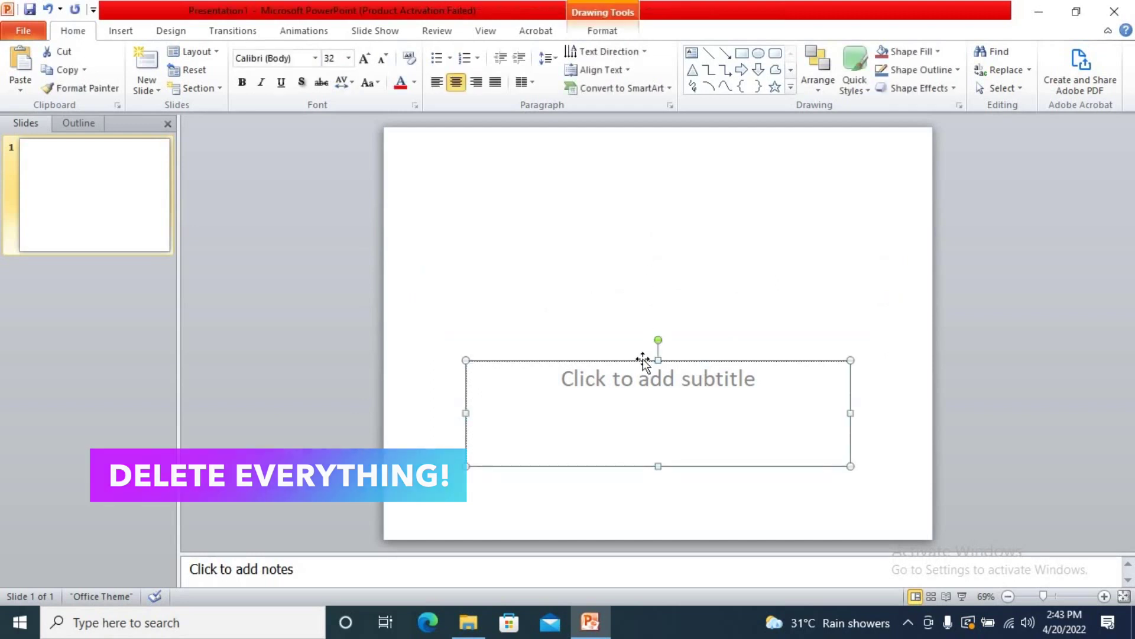
key(Delete)
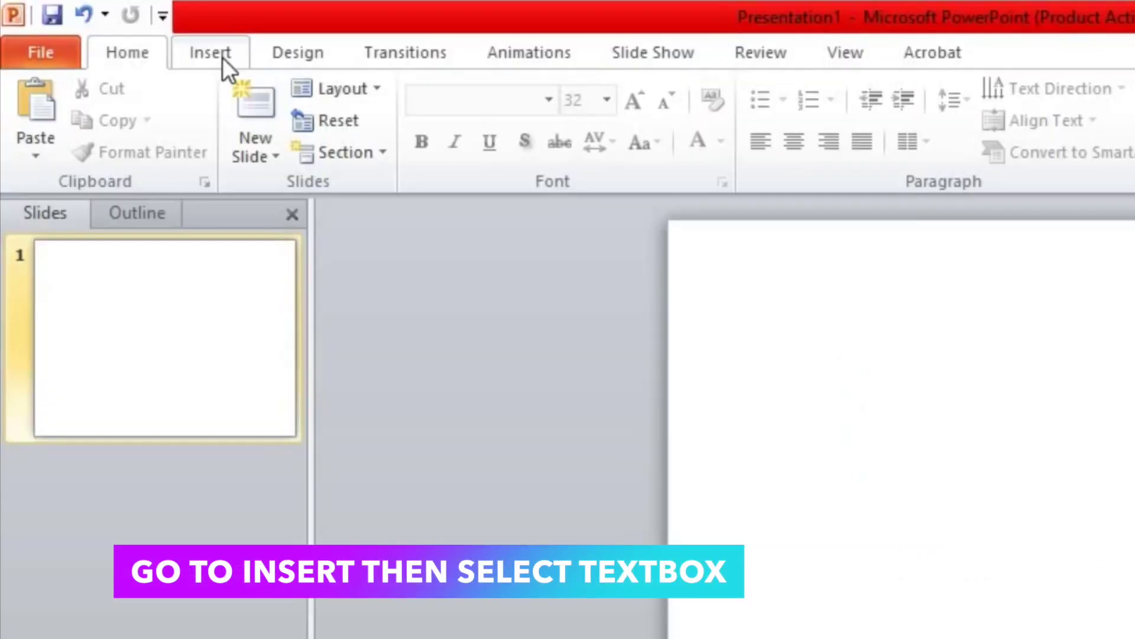
click(128, 38)
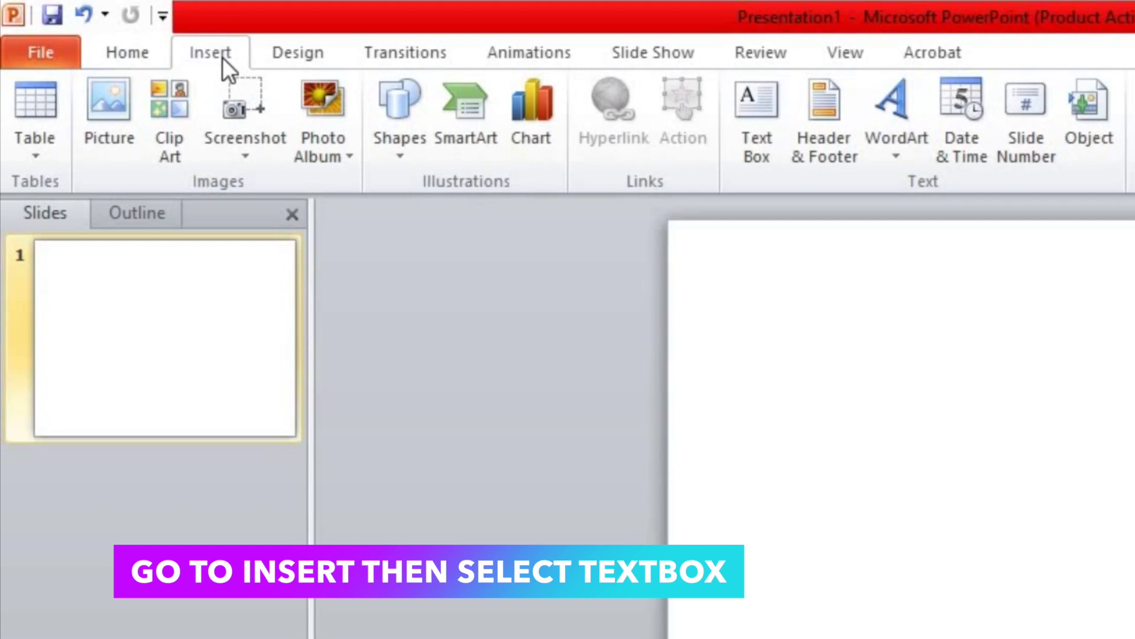
Draw a text box slightly below the slide centre reading 'Signature'.
click(758, 137)
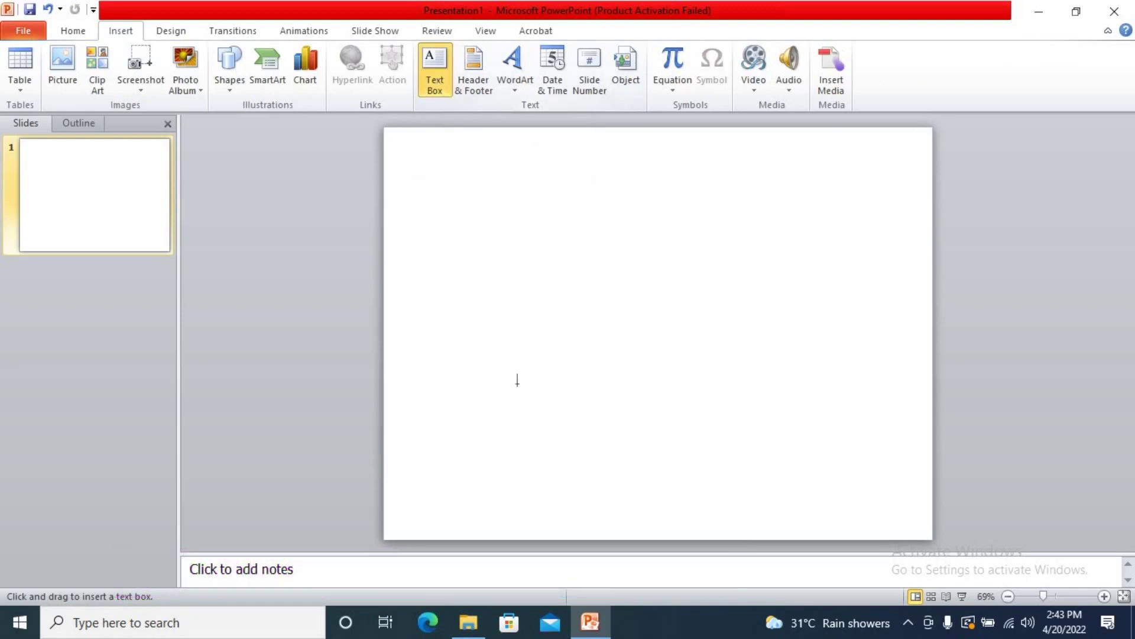
drag(517, 377, 784, 417)
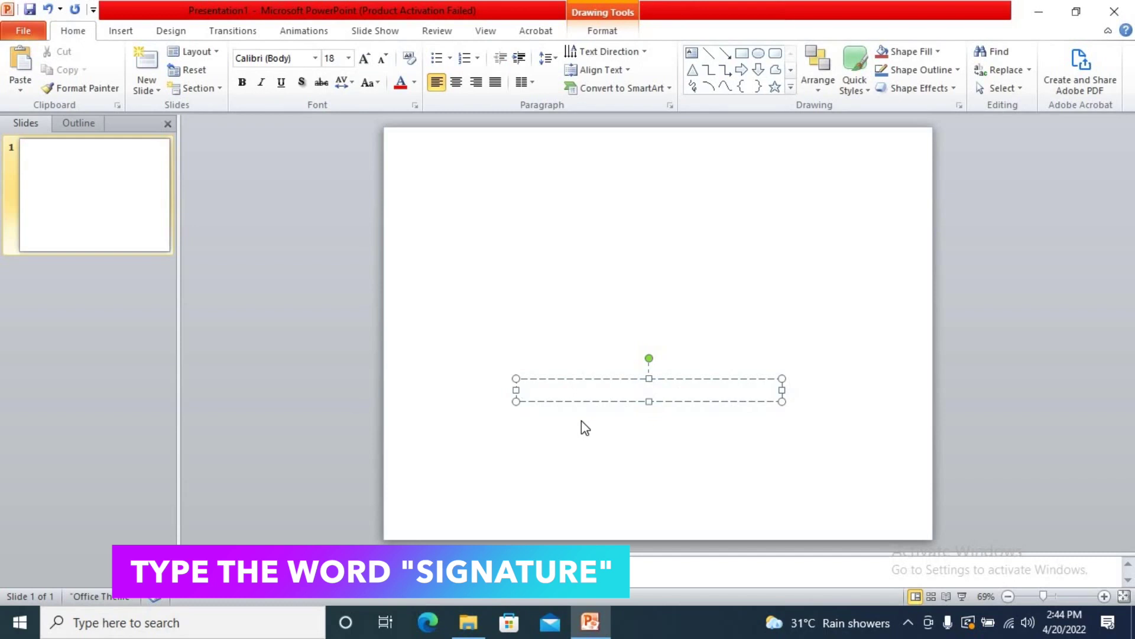
text(Signature)
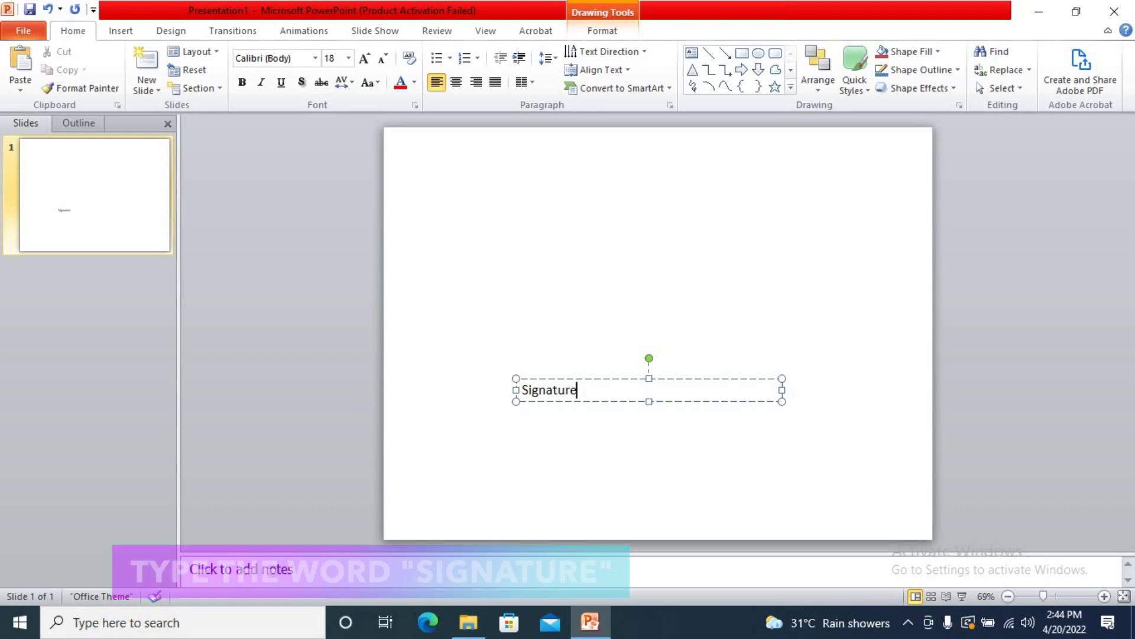
click(574, 449)
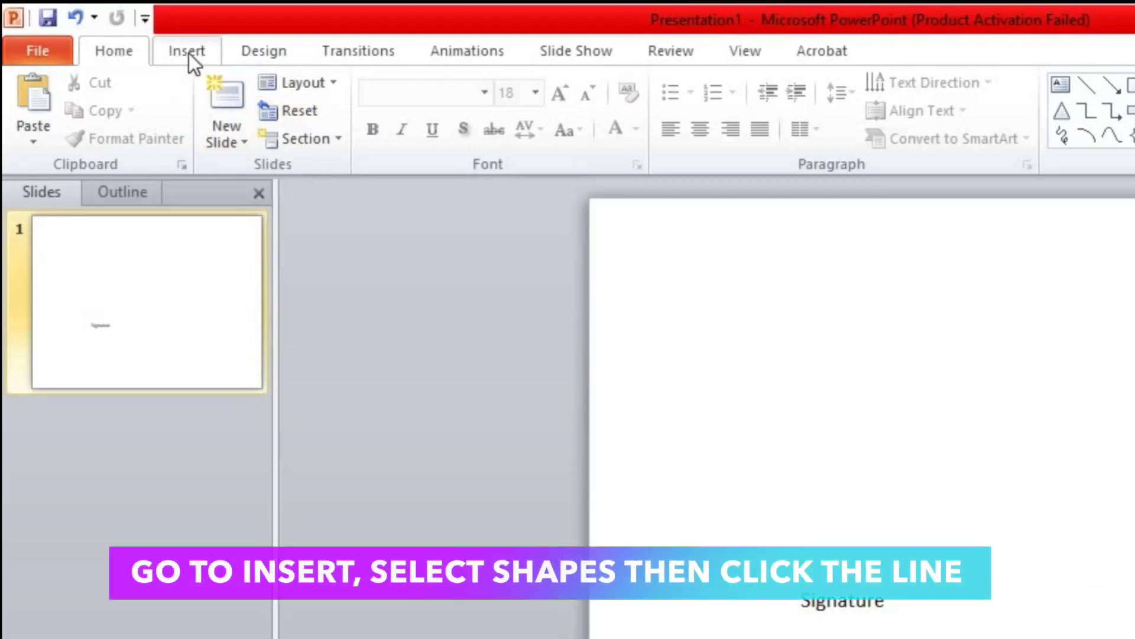
Draw a horizontal line just above 'Signature' and give it a black outline.
click(189, 52)
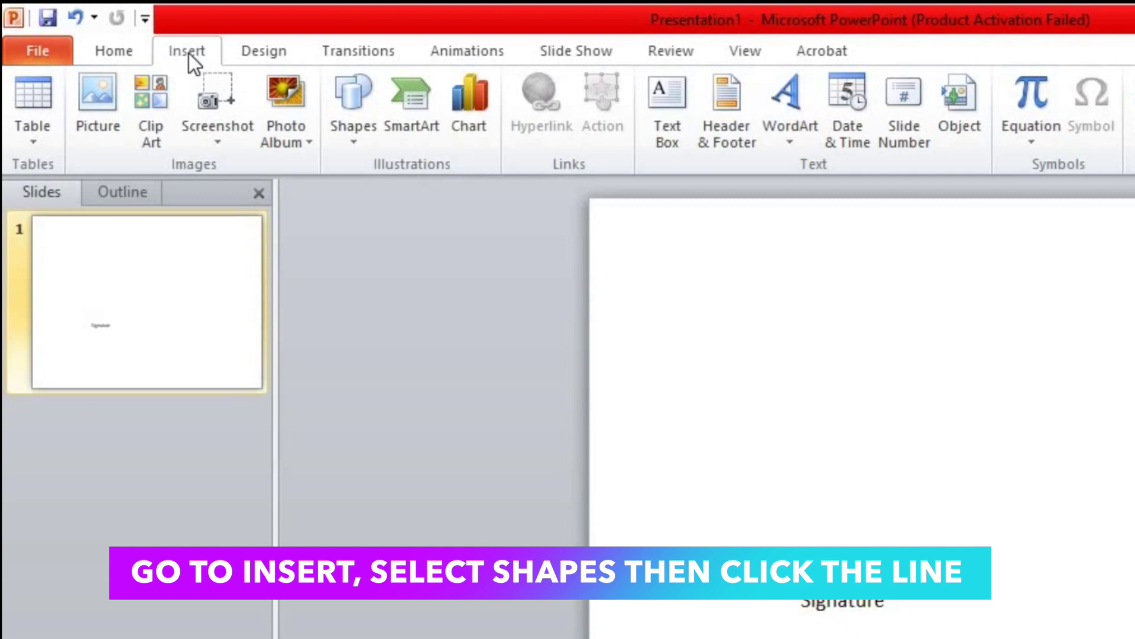
click(354, 125)
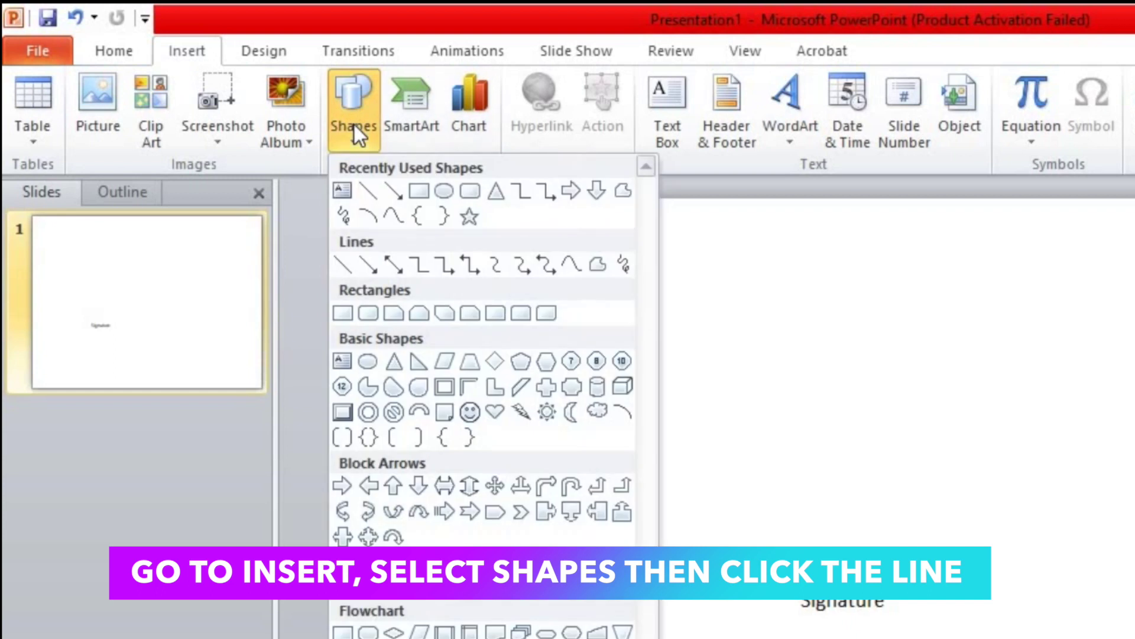
click(369, 191)
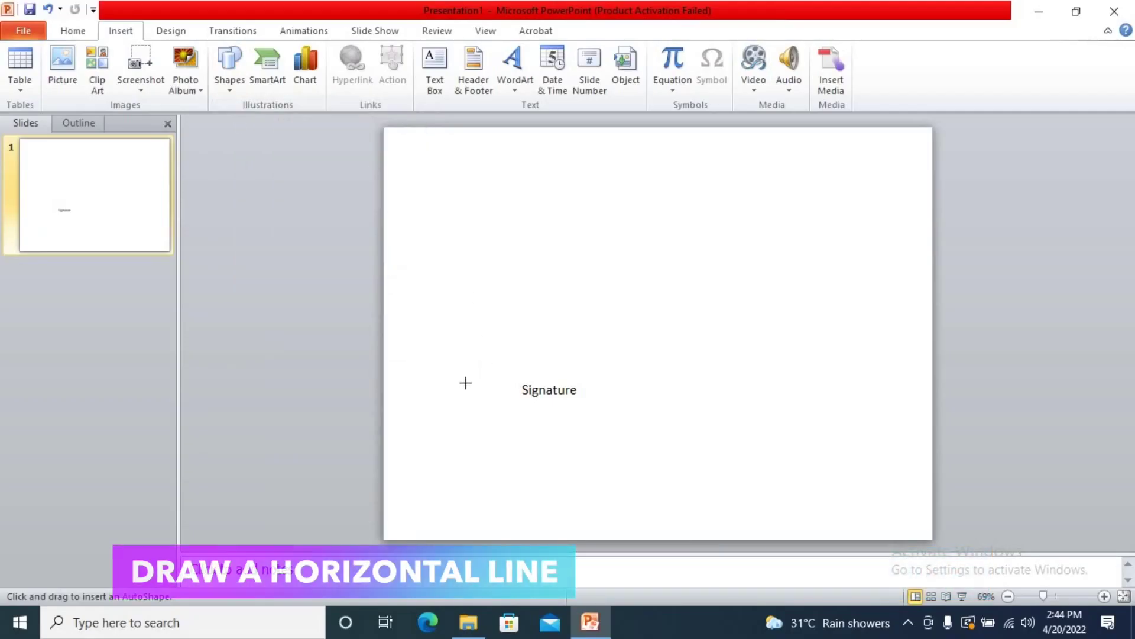
drag(466, 379, 648, 376)
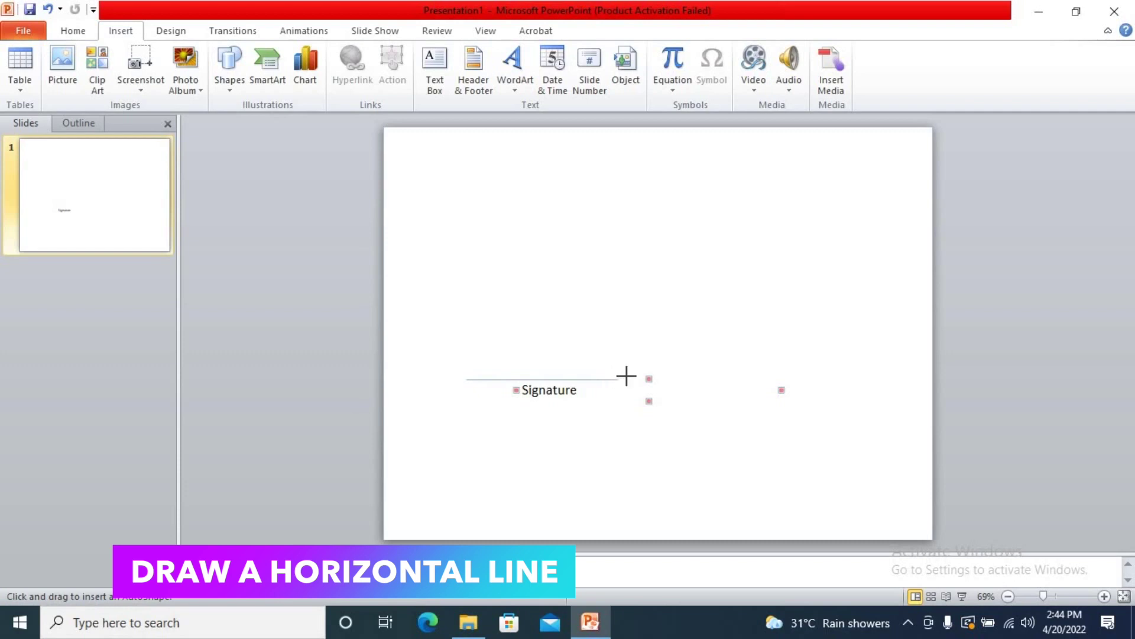
drag(648, 376, 635, 379)
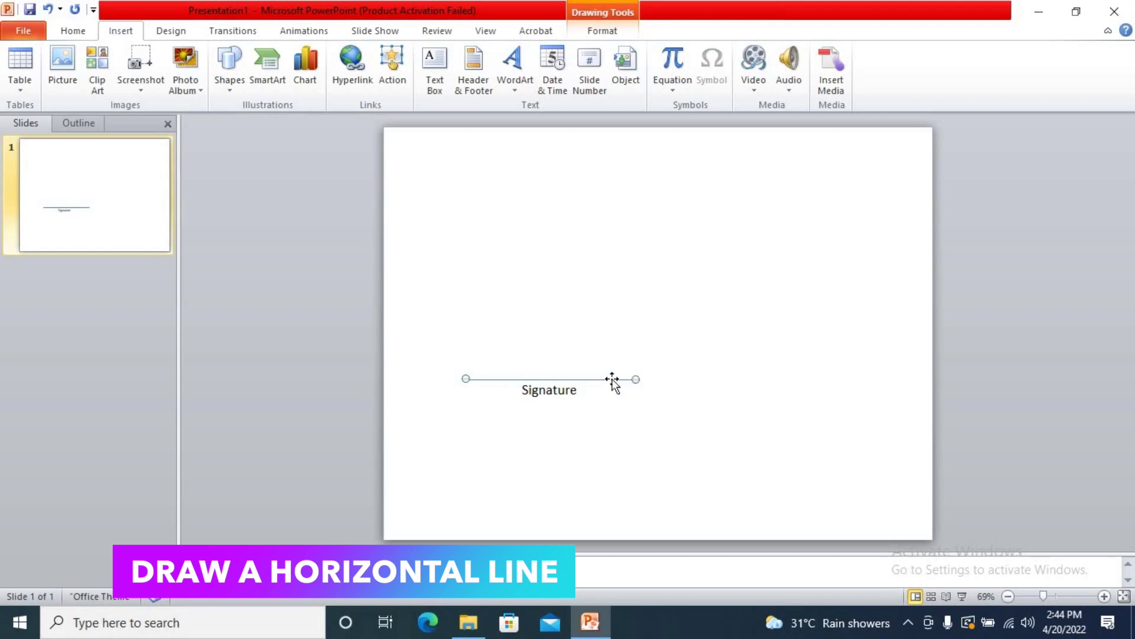
double_click(613, 380)
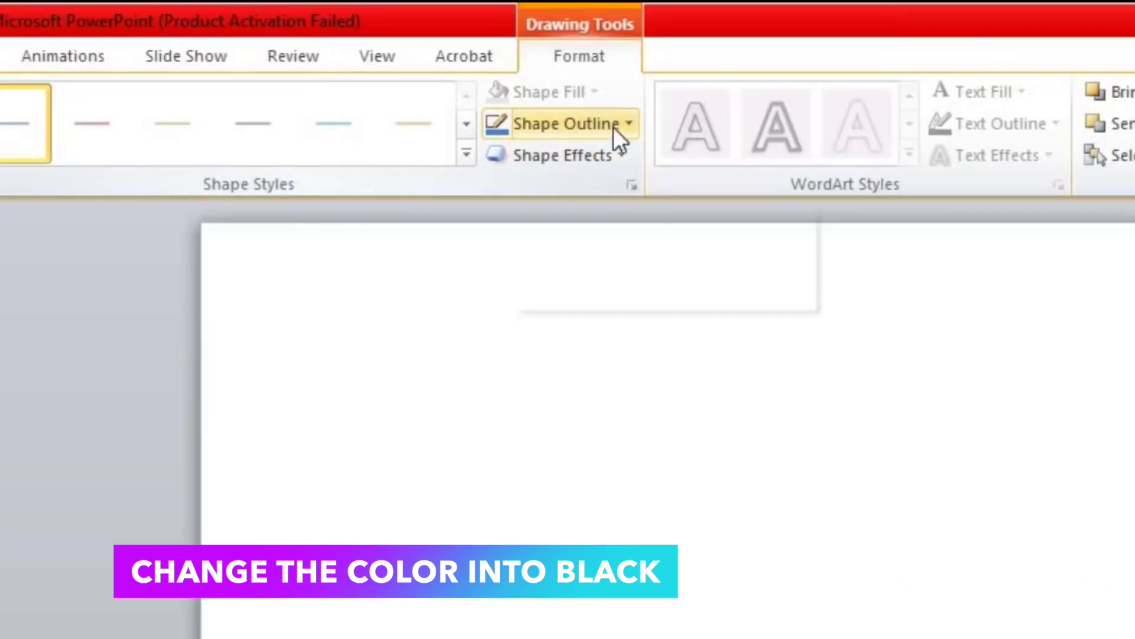
click(571, 127)
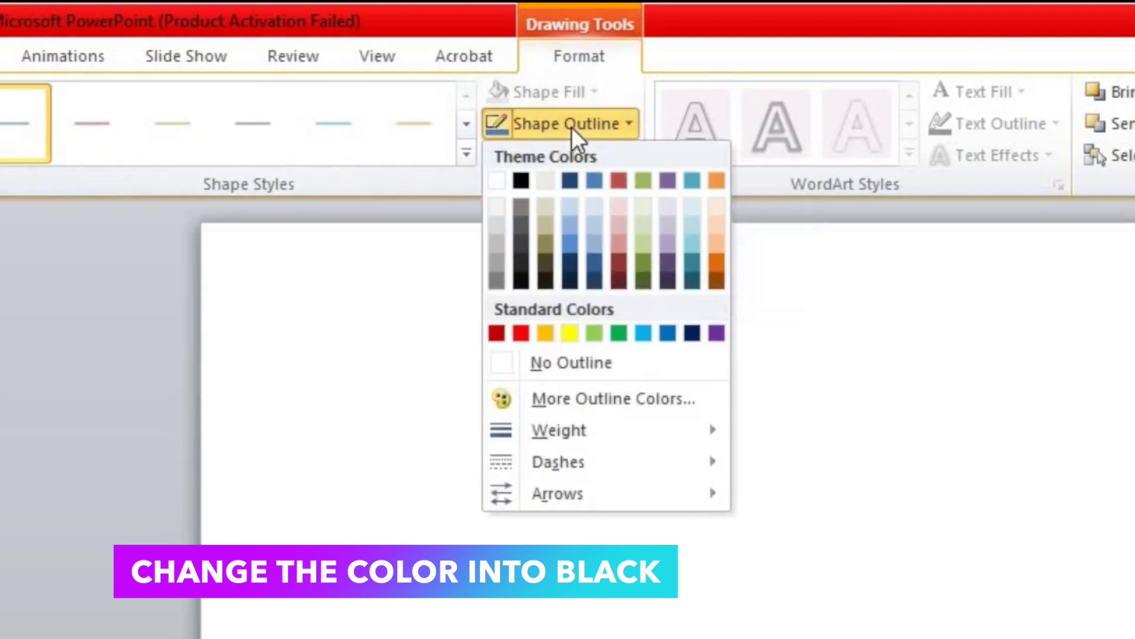
click(521, 180)
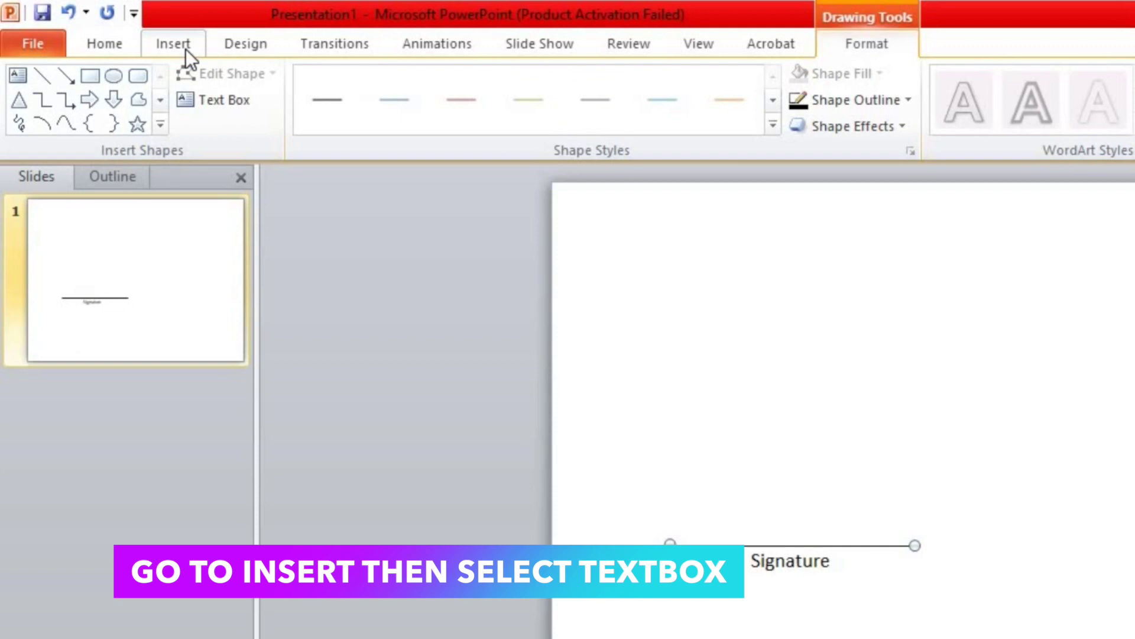
Draw a text box along the signature line and type the person's full name in it.
click(186, 49)
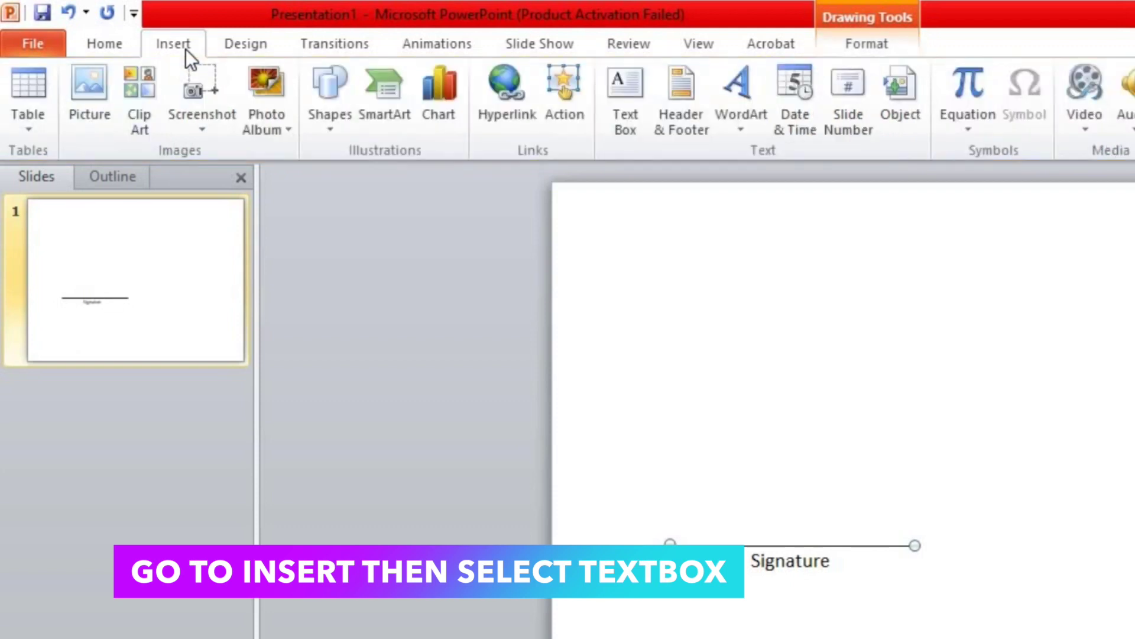
click(630, 113)
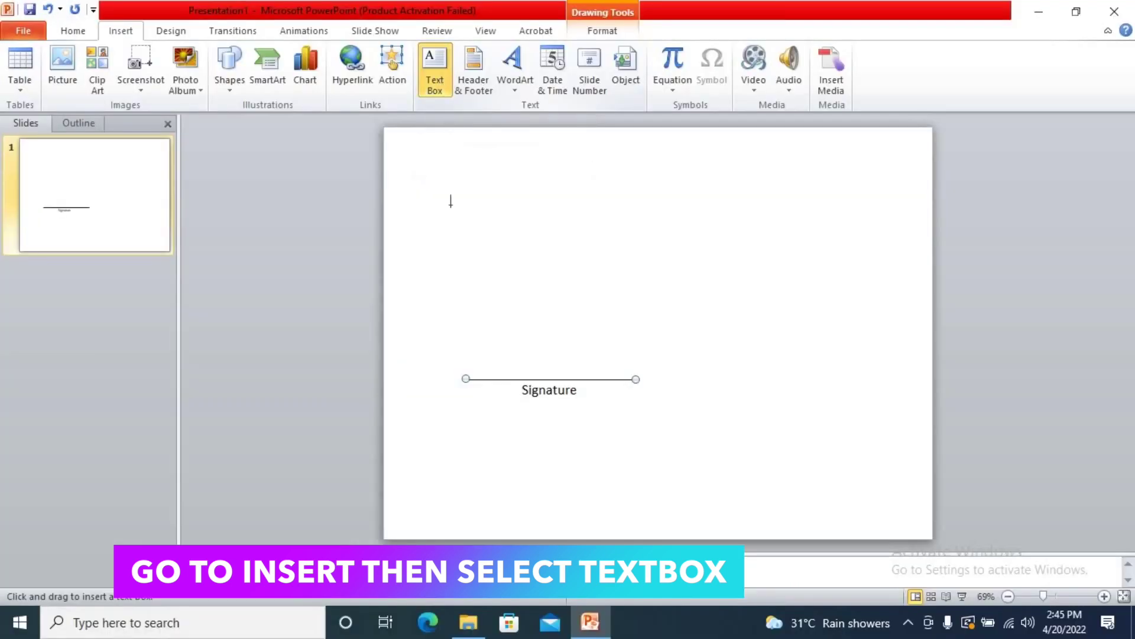
drag(463, 366, 634, 378)
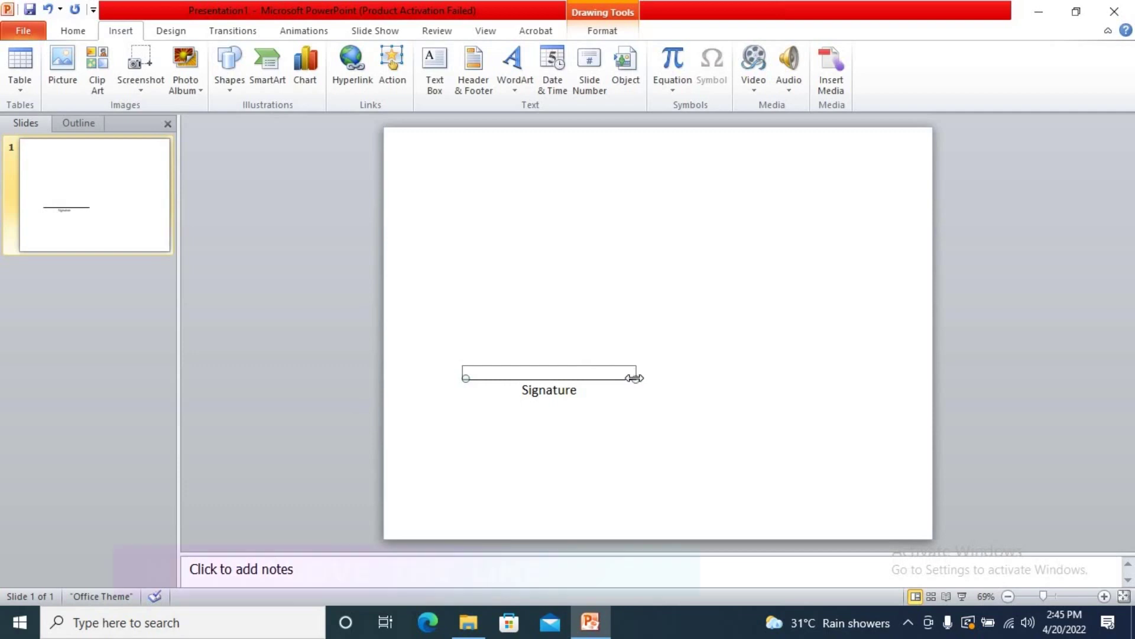
drag(634, 377, 635, 378)
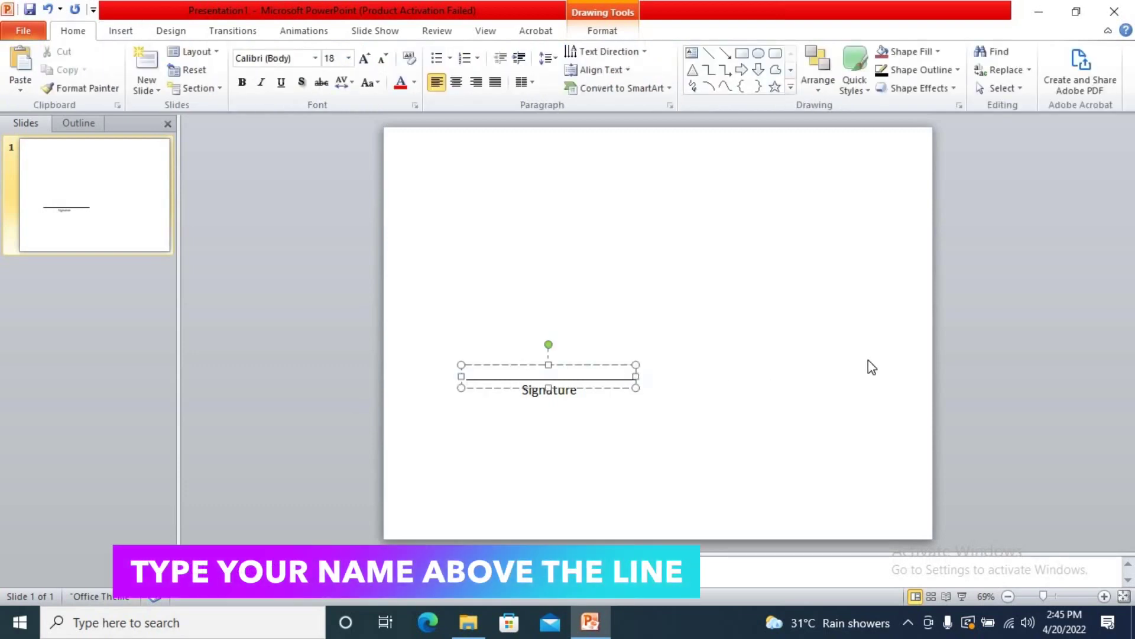
text(B)
text(ICAR)
text(D)
text(O DAI)
text(ISAY)
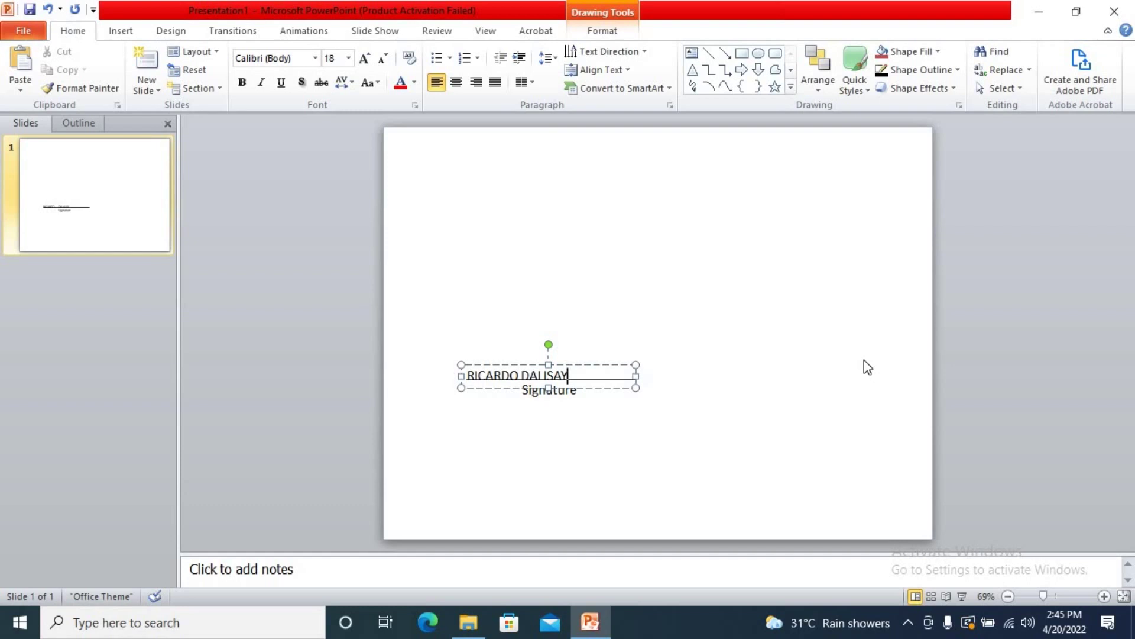
key(alt+a)
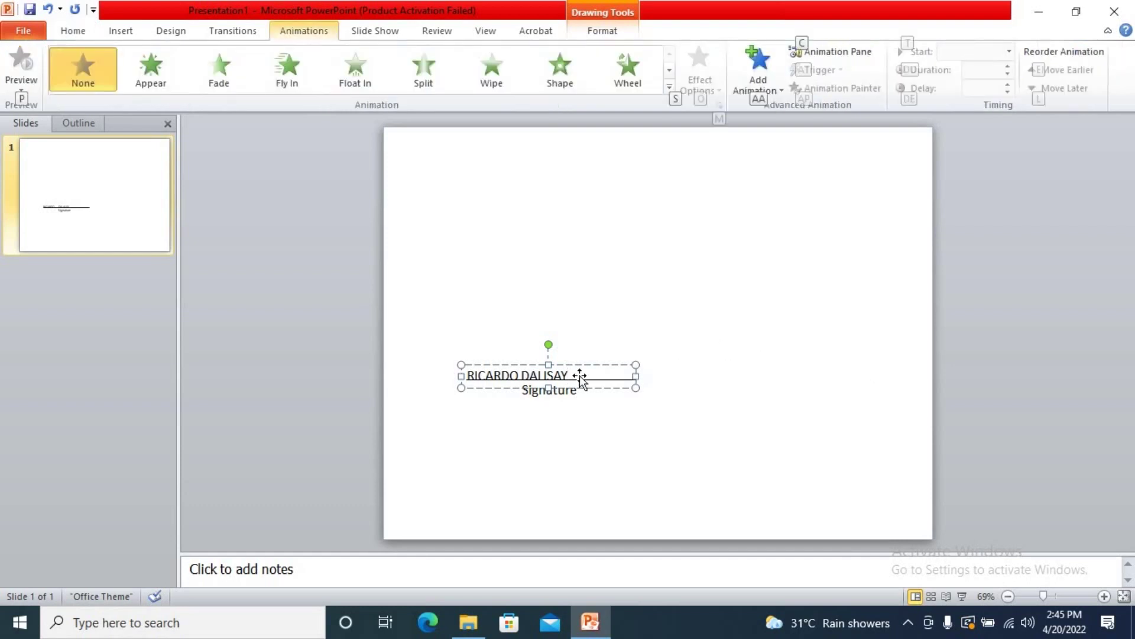
click(579, 375)
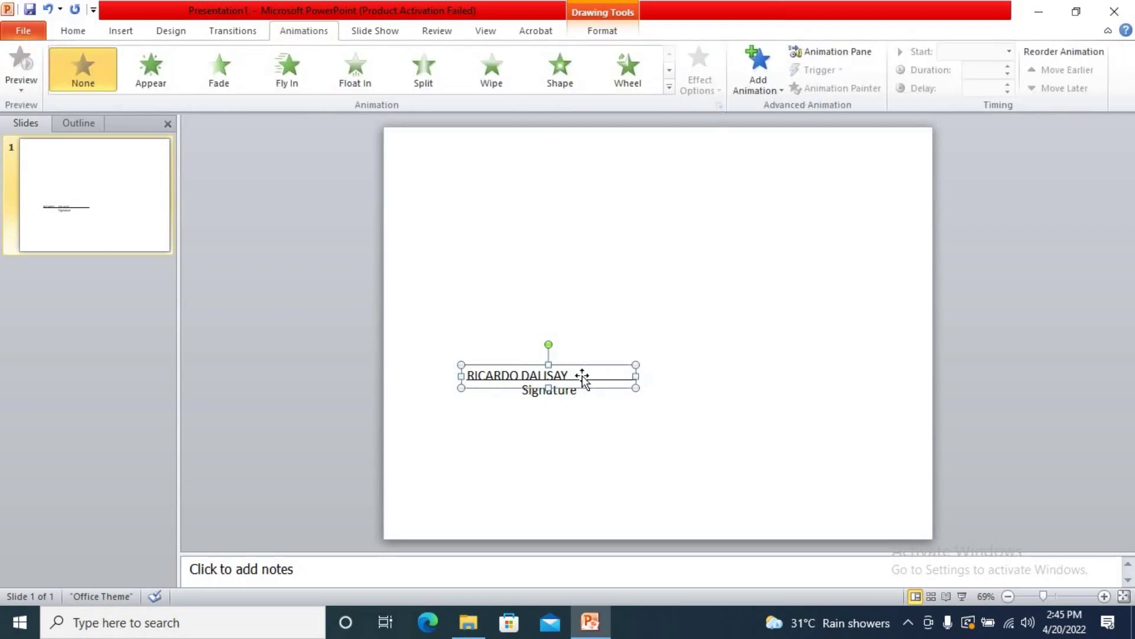
click(72, 31)
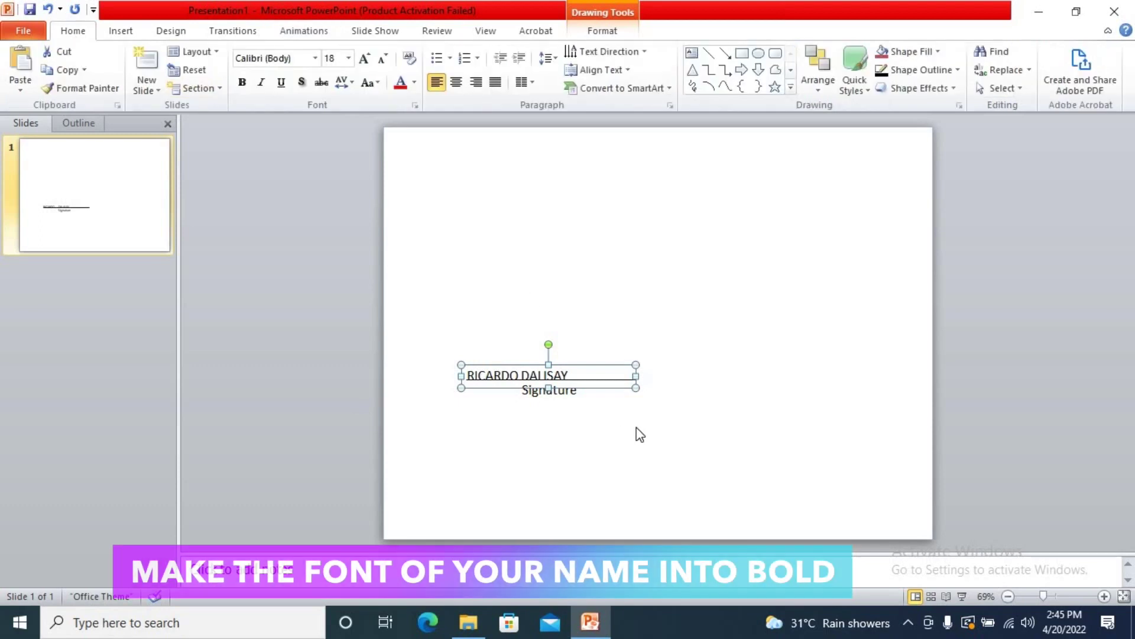
Make the whole typed name bold.
double_click(577, 377)
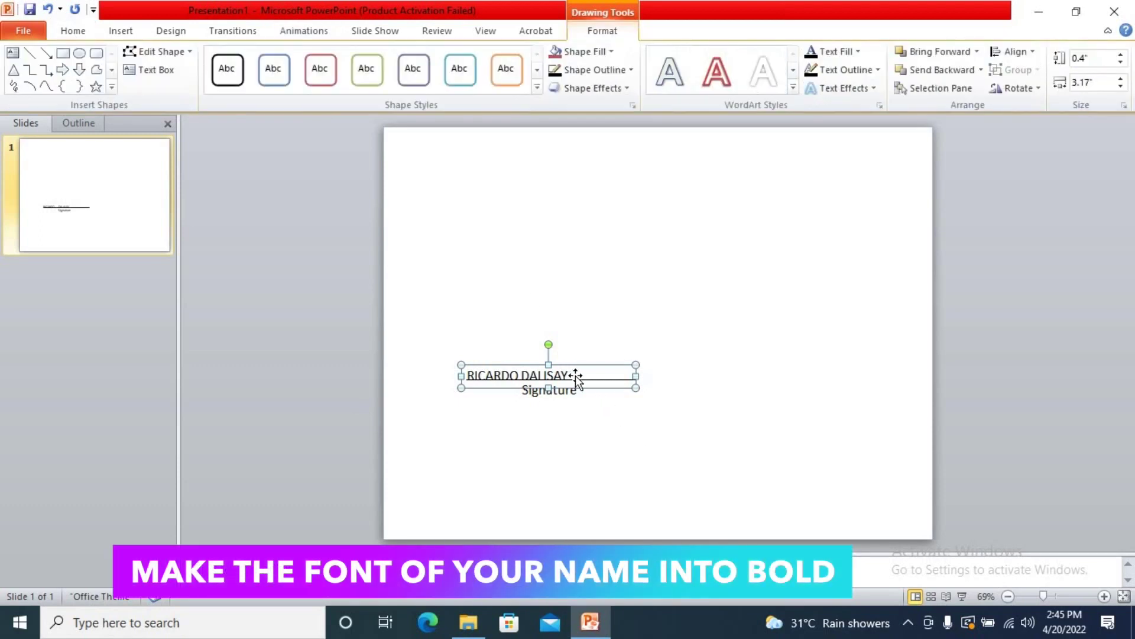
click(488, 372)
triple_click(489, 375)
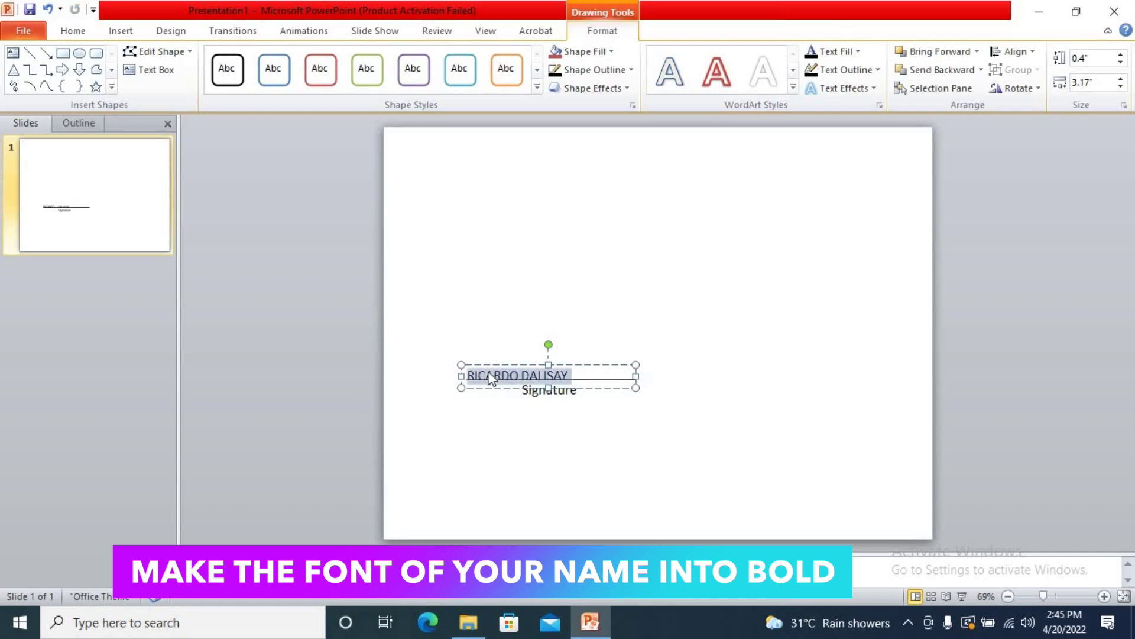
click(75, 33)
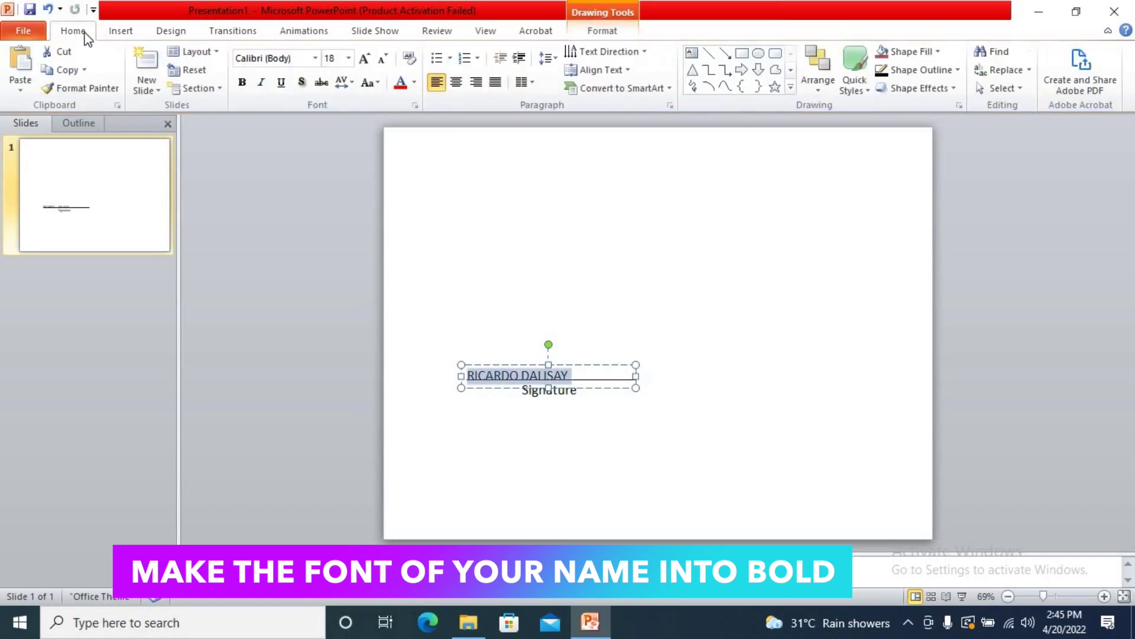
click(242, 82)
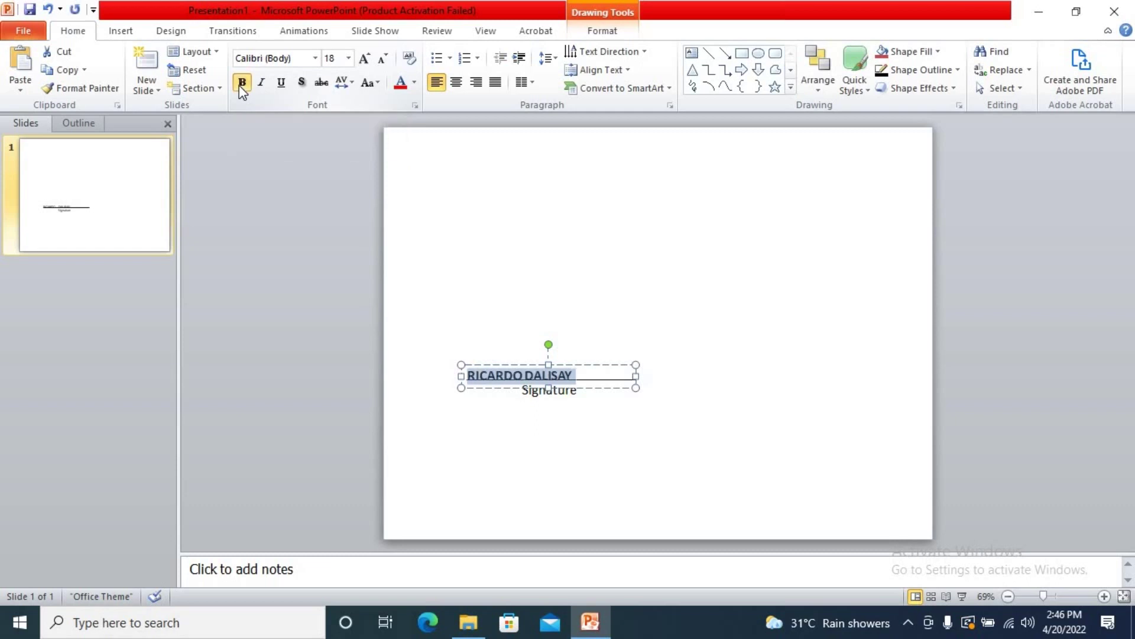
Position the name box centred just above the signature line.
click(622, 358)
drag(622, 358, 622, 353)
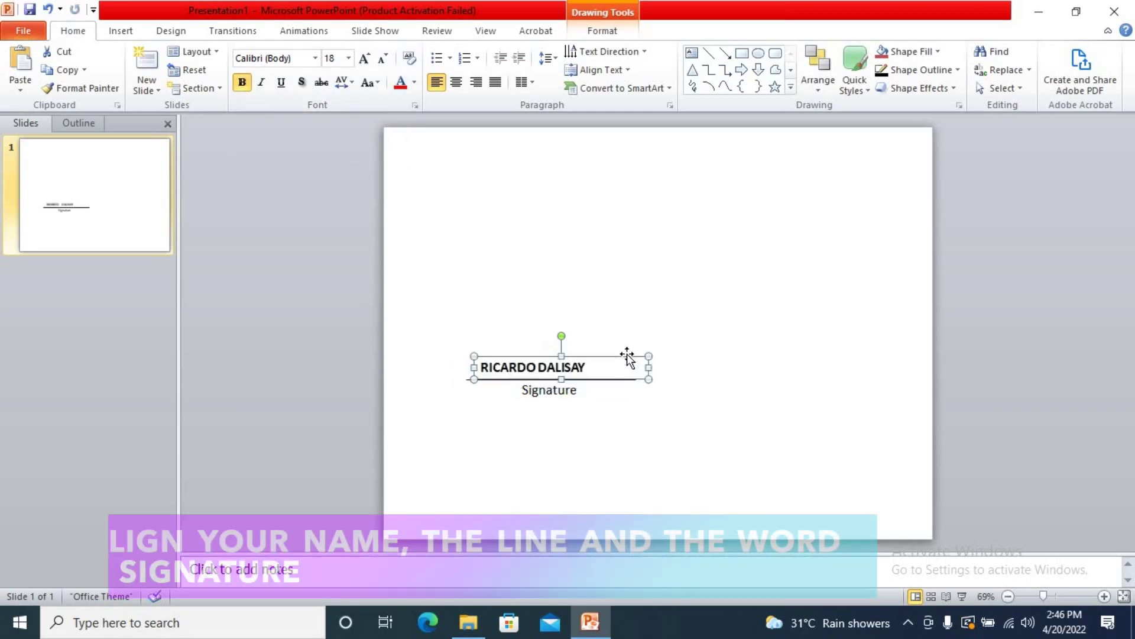
drag(623, 353, 648, 360)
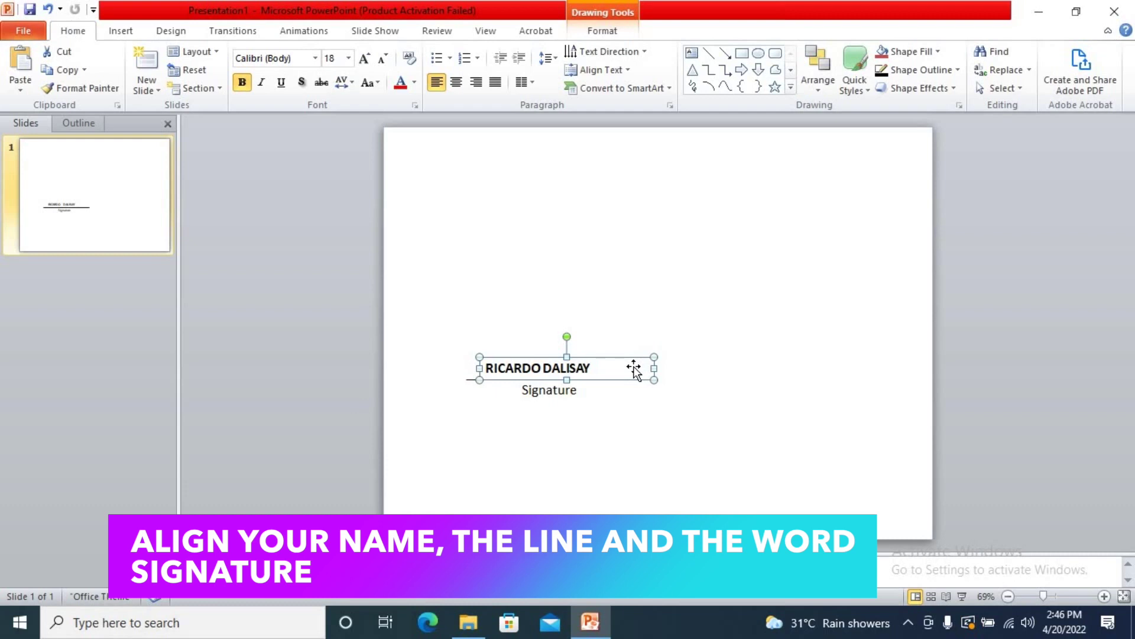
click(628, 410)
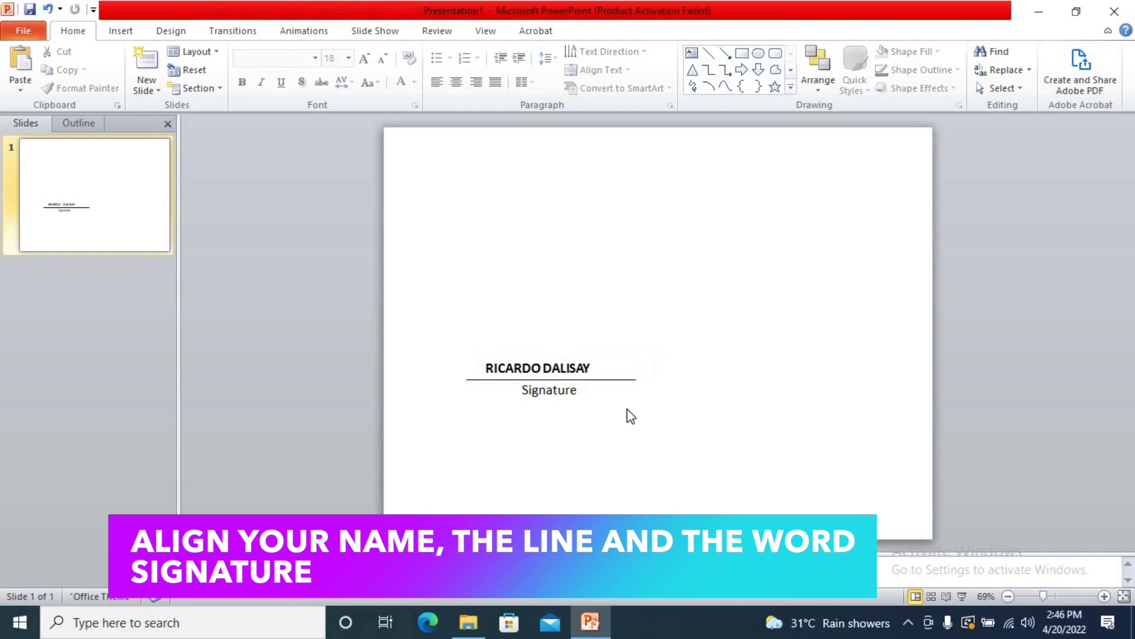
click(582, 372)
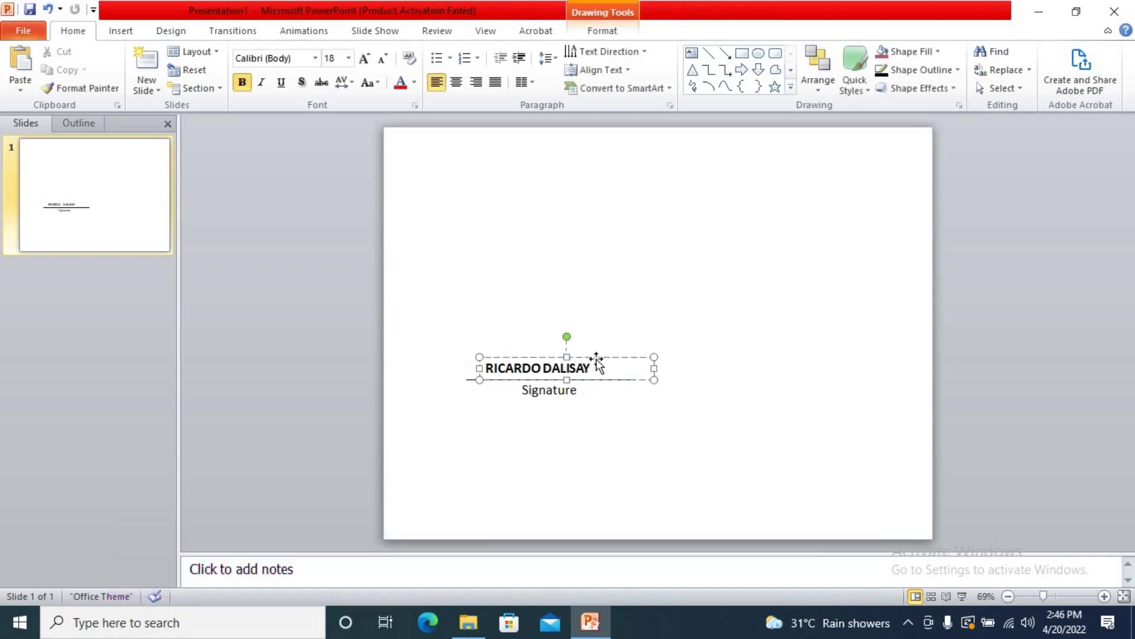
drag(598, 362, 599, 364)
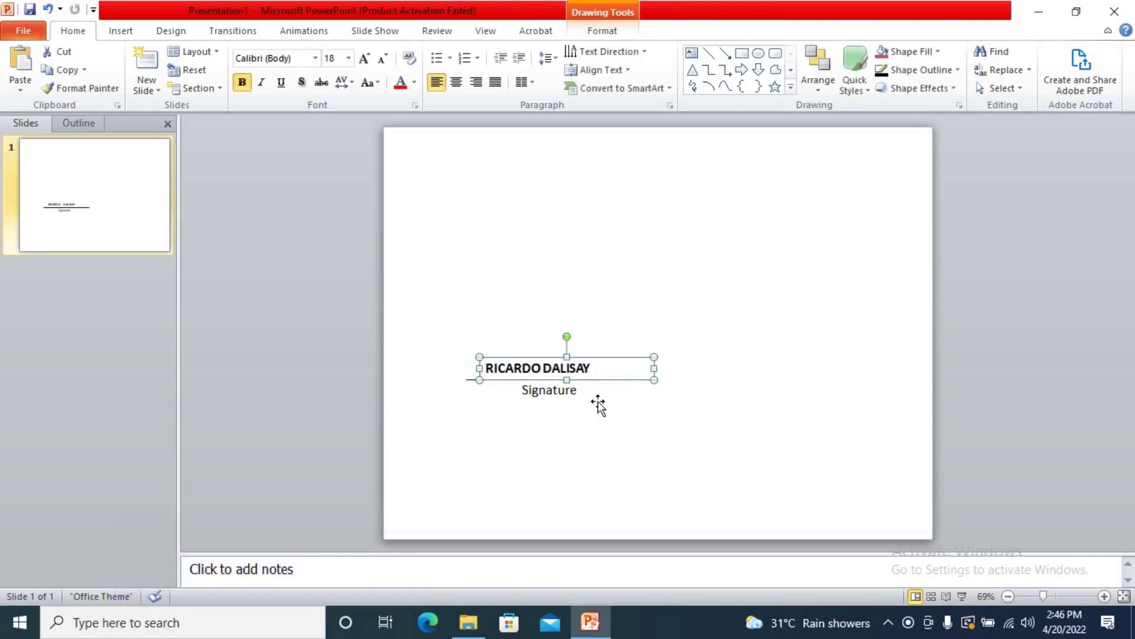
key(ctrl+z)
key(ctrl+z)
key(ctrl+z)
key(ctrl+z)
key(Right)
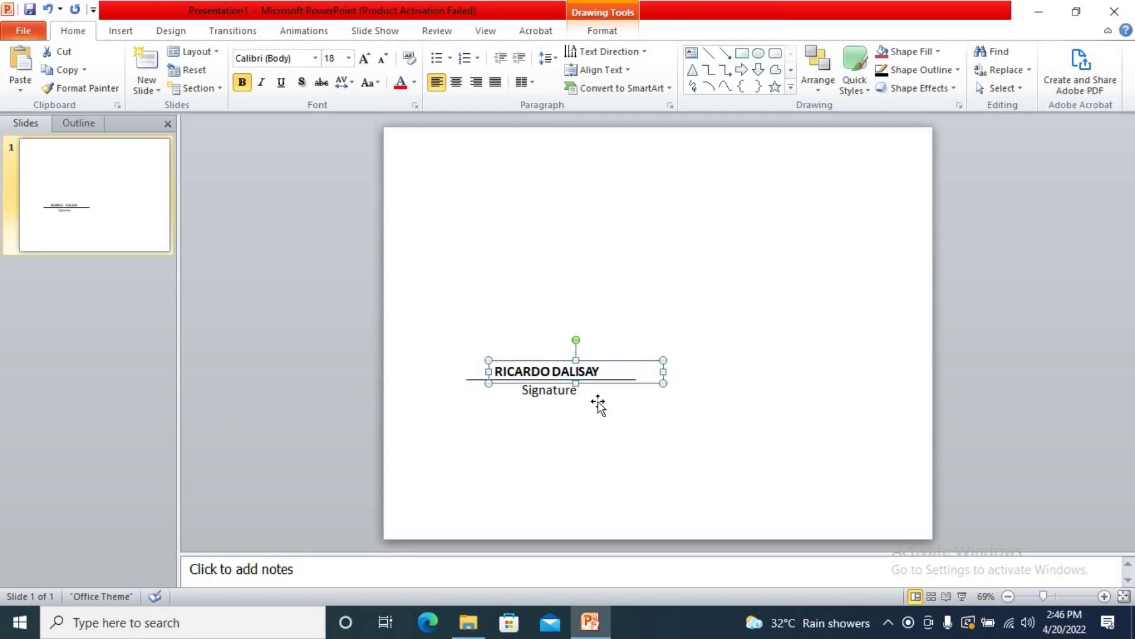
click(612, 426)
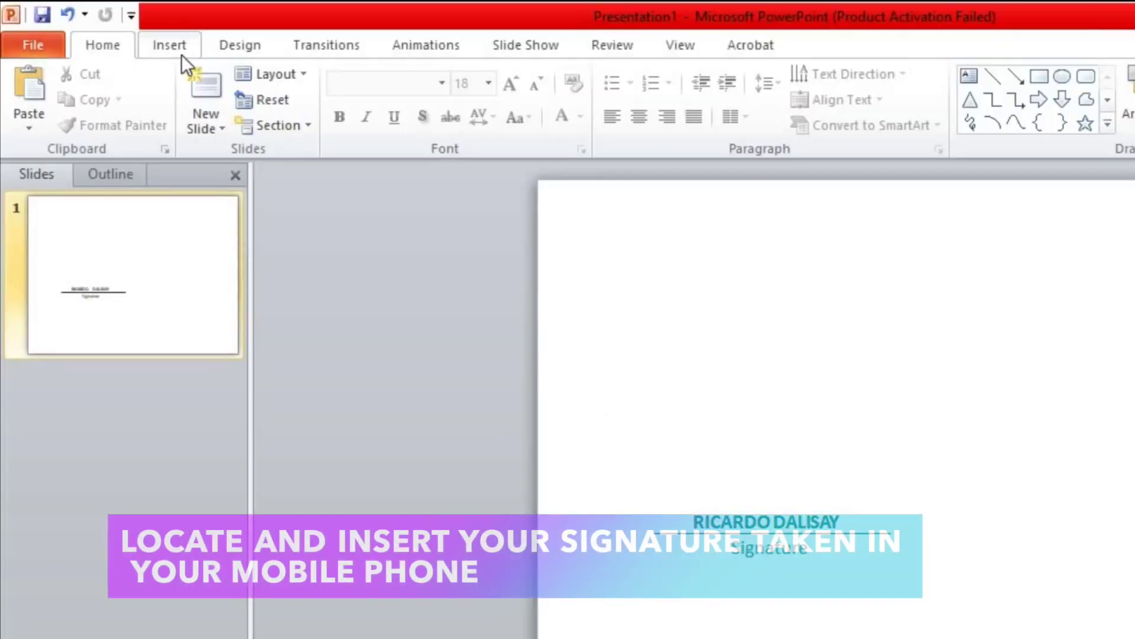
Insert the signature photo from the Documents folder onto slide 1.
click(182, 54)
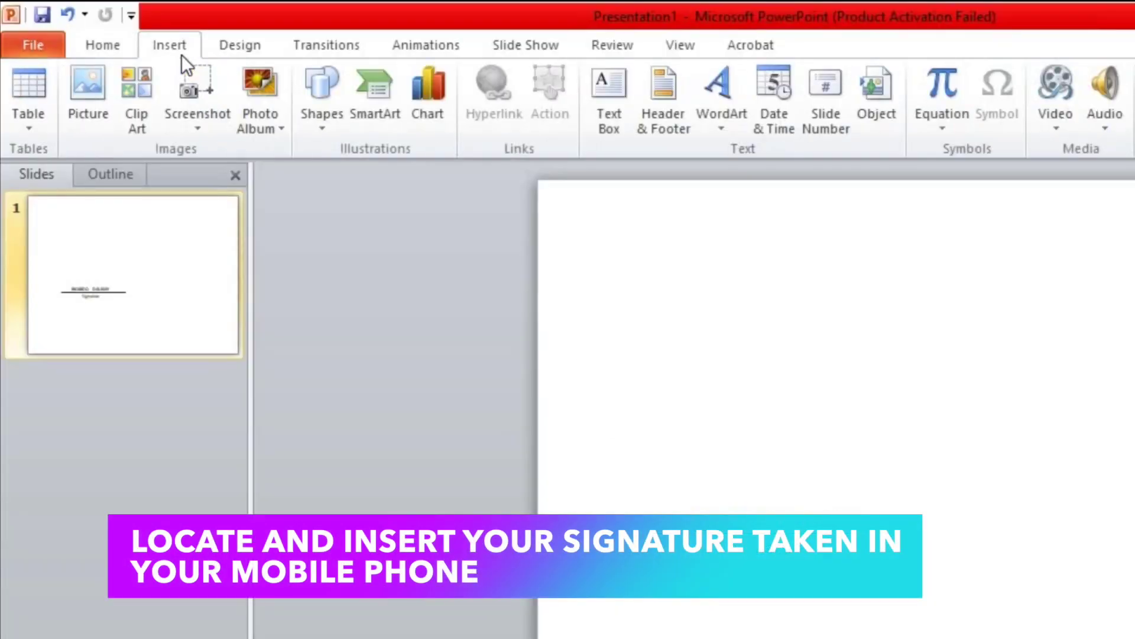
click(91, 101)
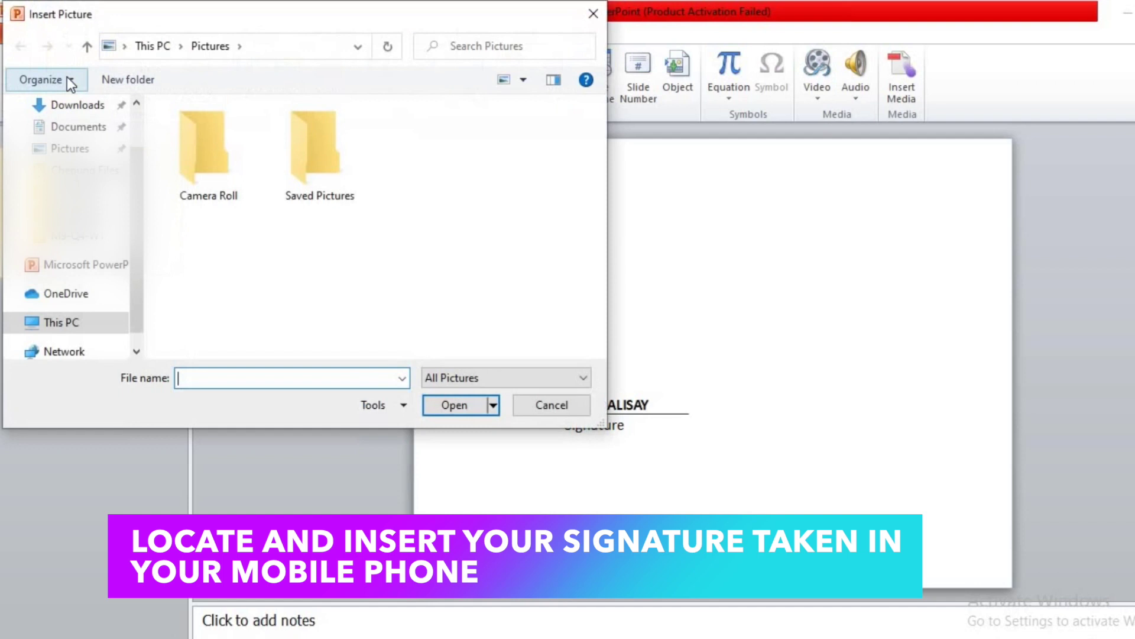
mouse_move(71, 222)
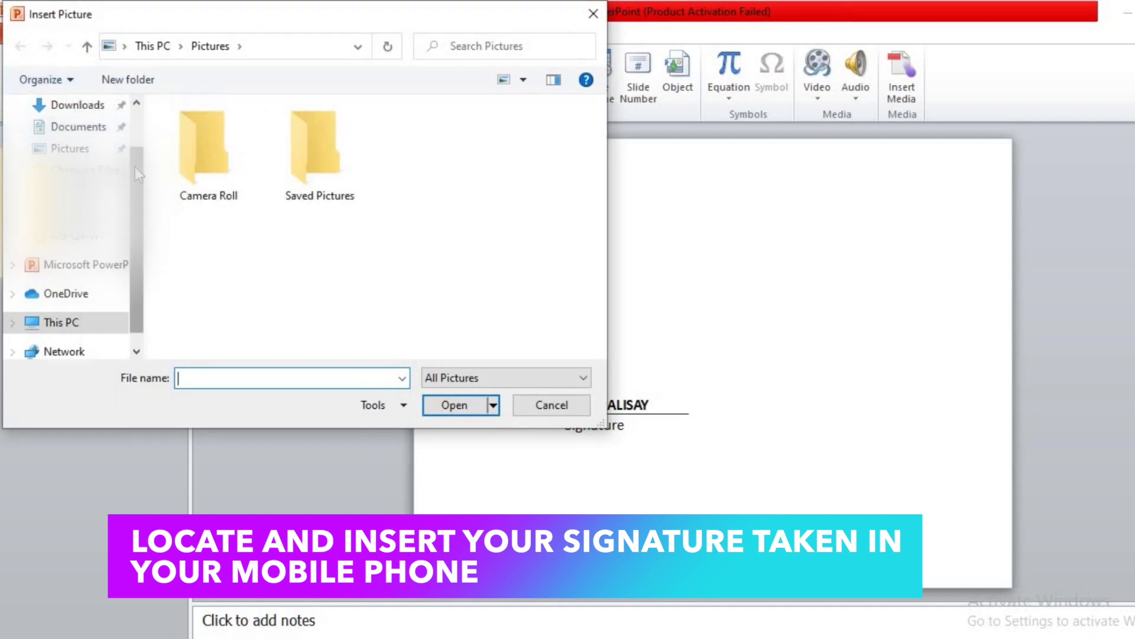
scroll(136, 130, up, 2)
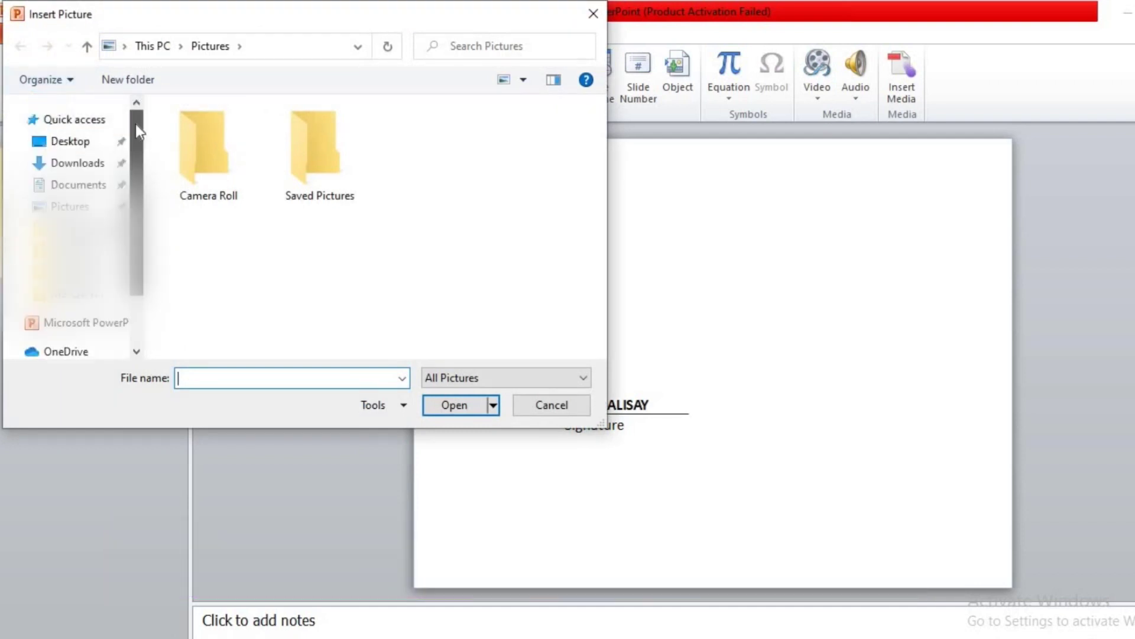
click(83, 185)
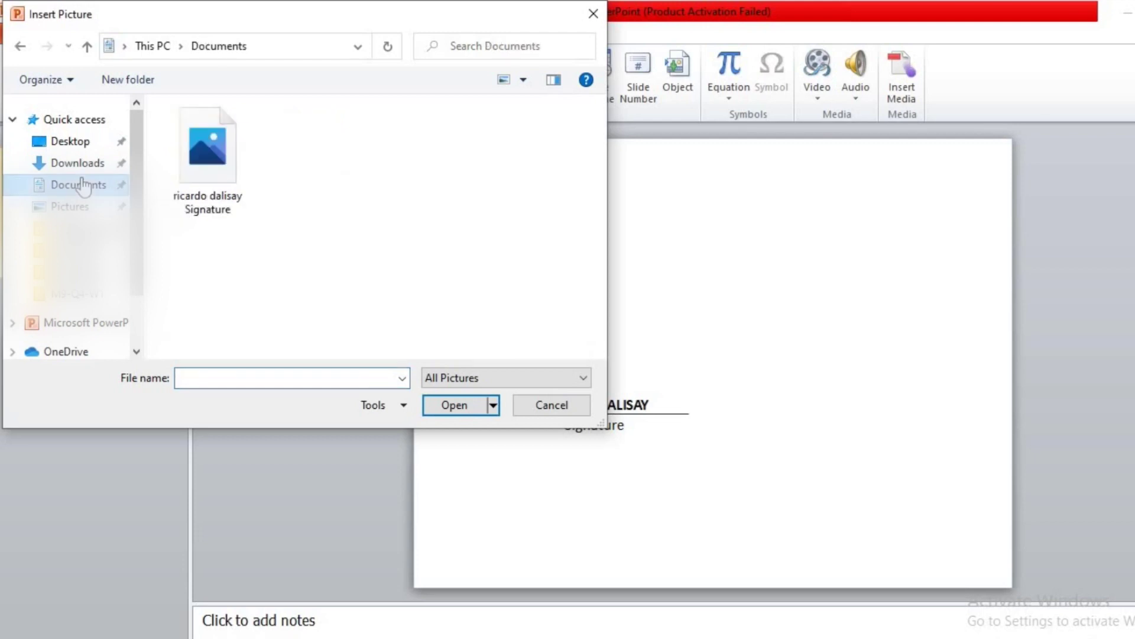
click(200, 184)
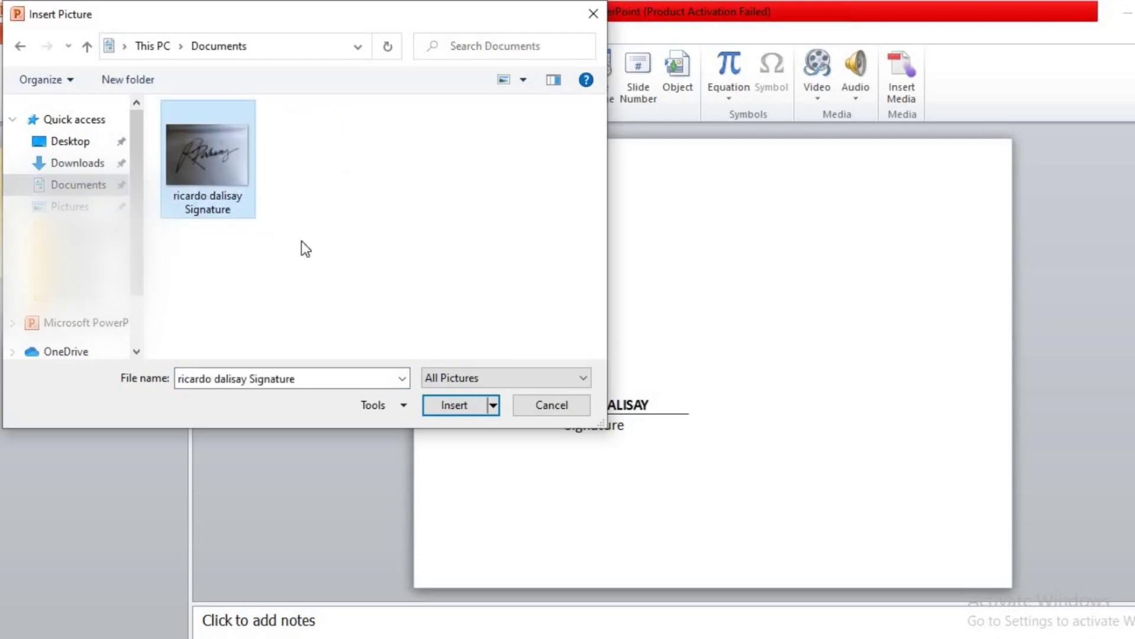
click(449, 411)
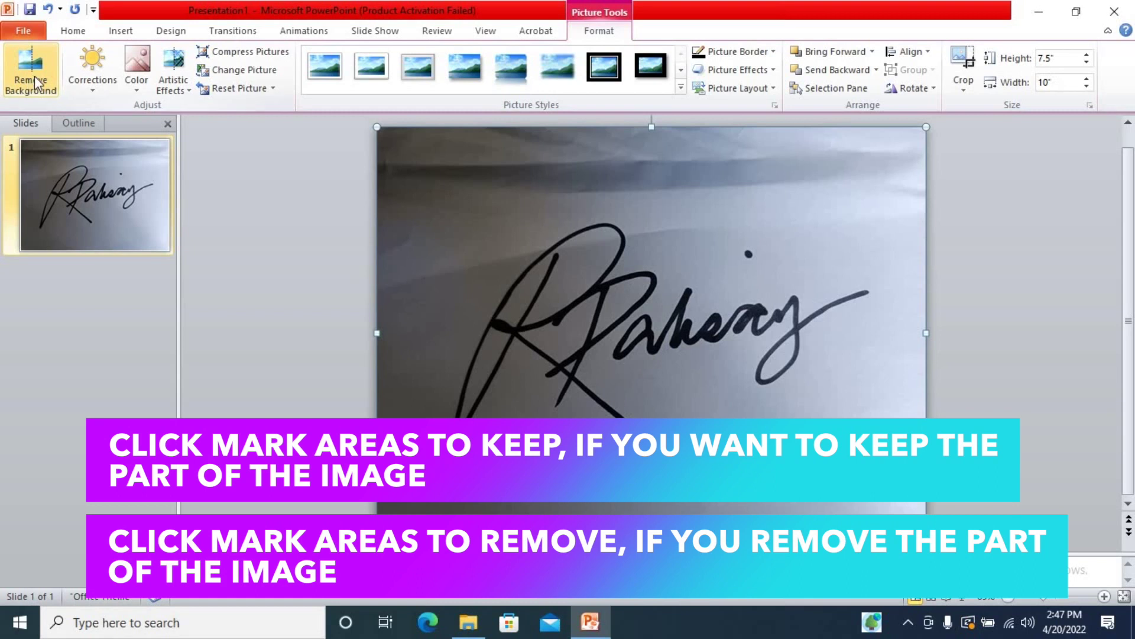
Start Remove Background on the photo and mark grey patches in the first letter's loop for removal.
click(38, 73)
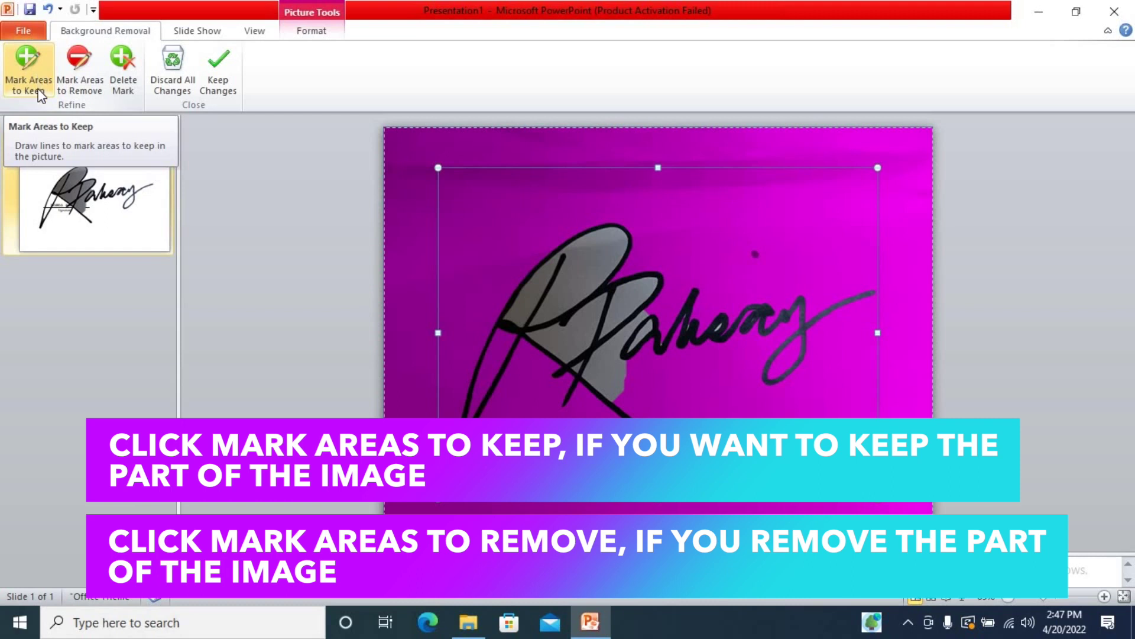
click(33, 93)
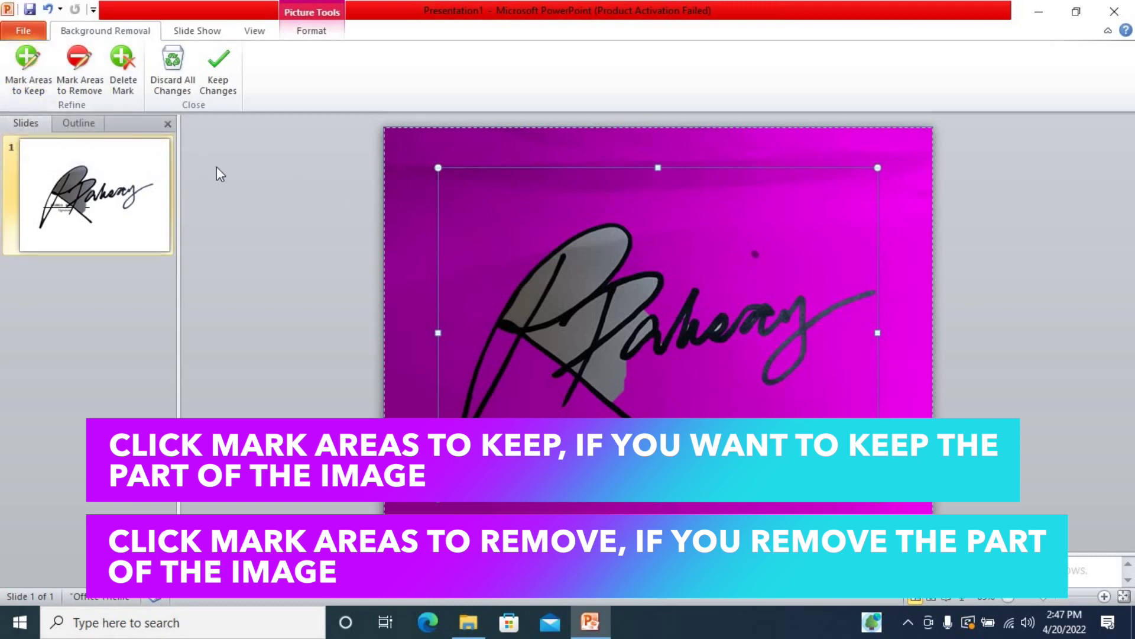
click(93, 91)
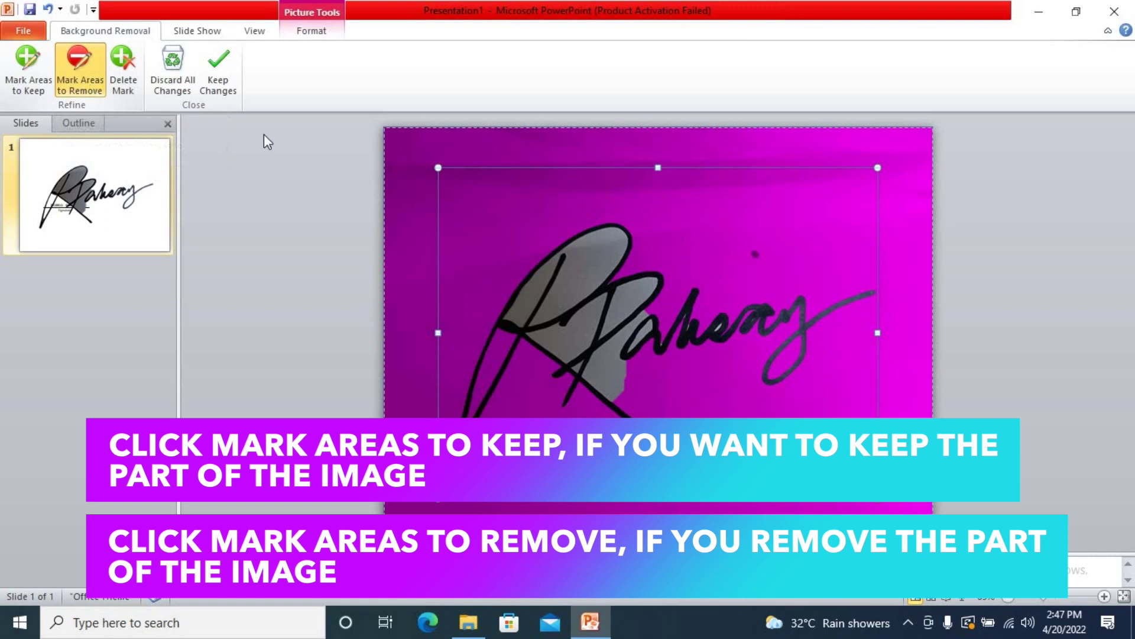
click(539, 318)
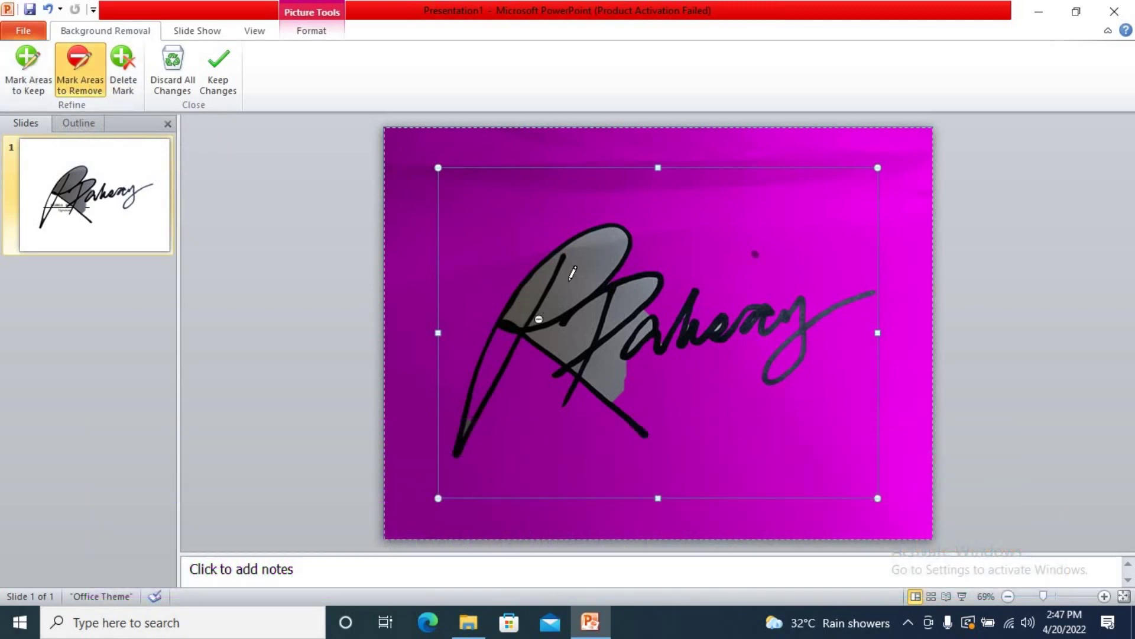
click(601, 237)
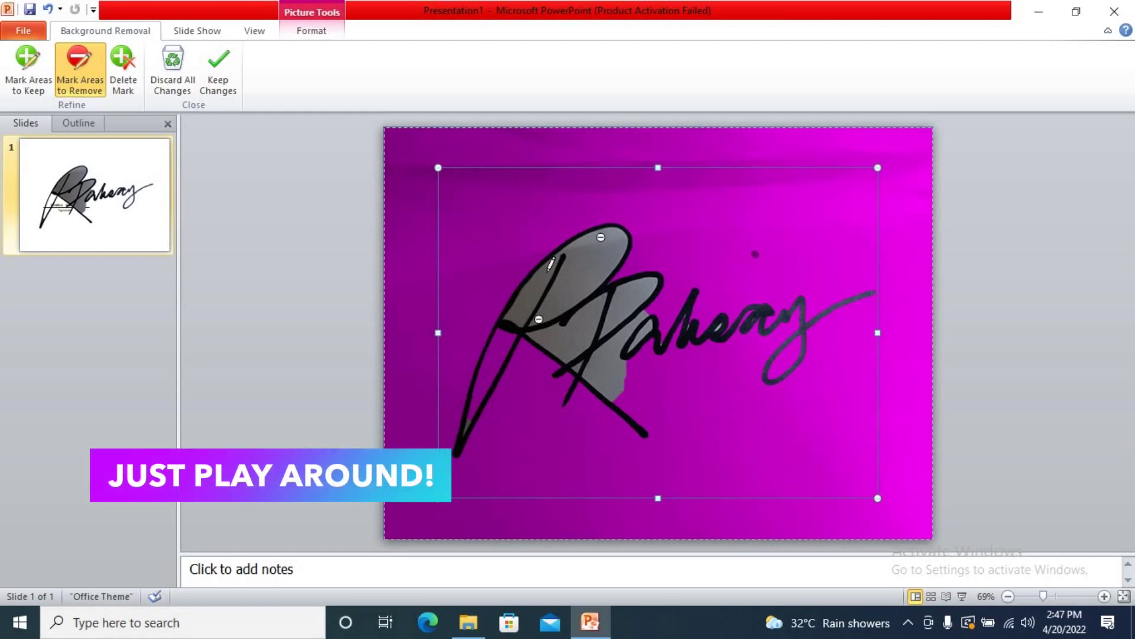
click(512, 311)
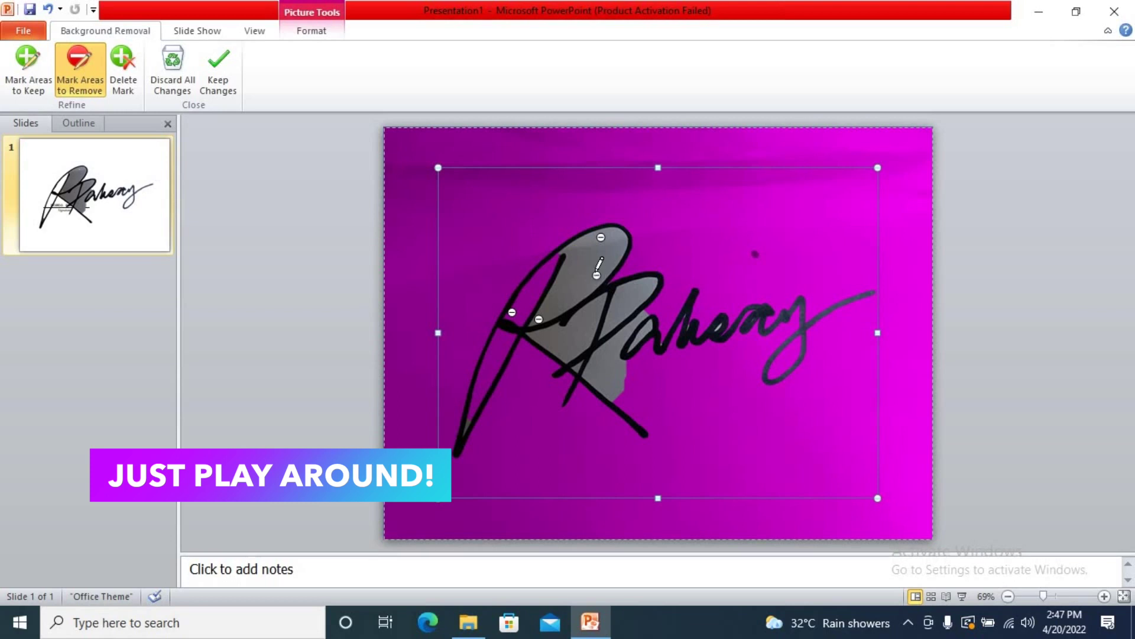
click(569, 249)
Mark the remaining grey patches inside the letter for removal, undoing the last mark.
click(619, 246)
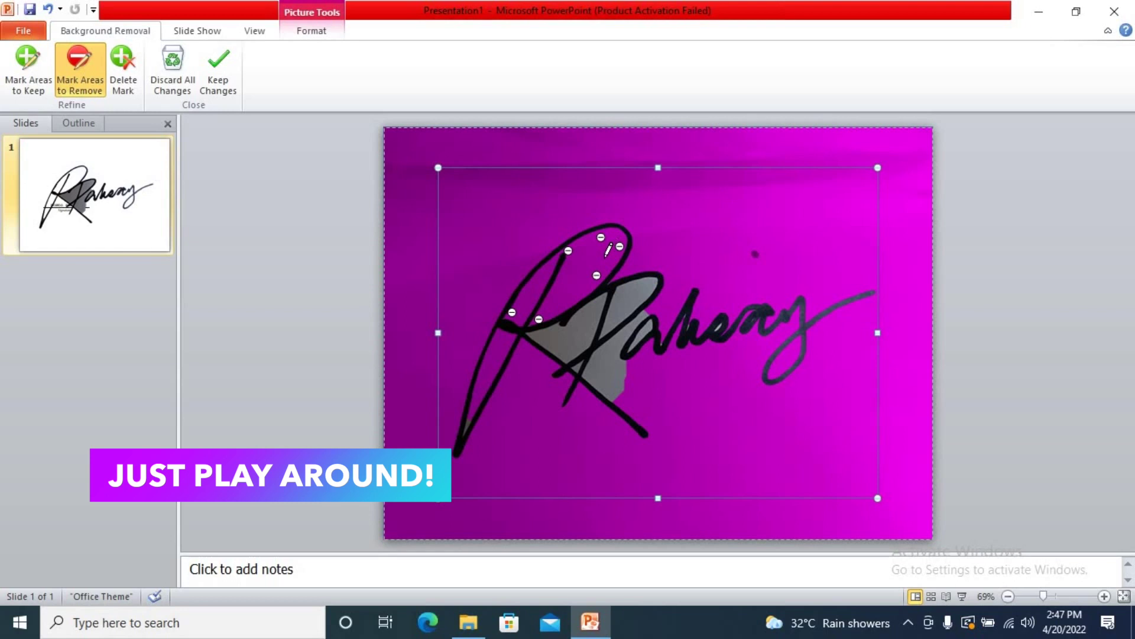
click(604, 296)
click(586, 345)
click(566, 359)
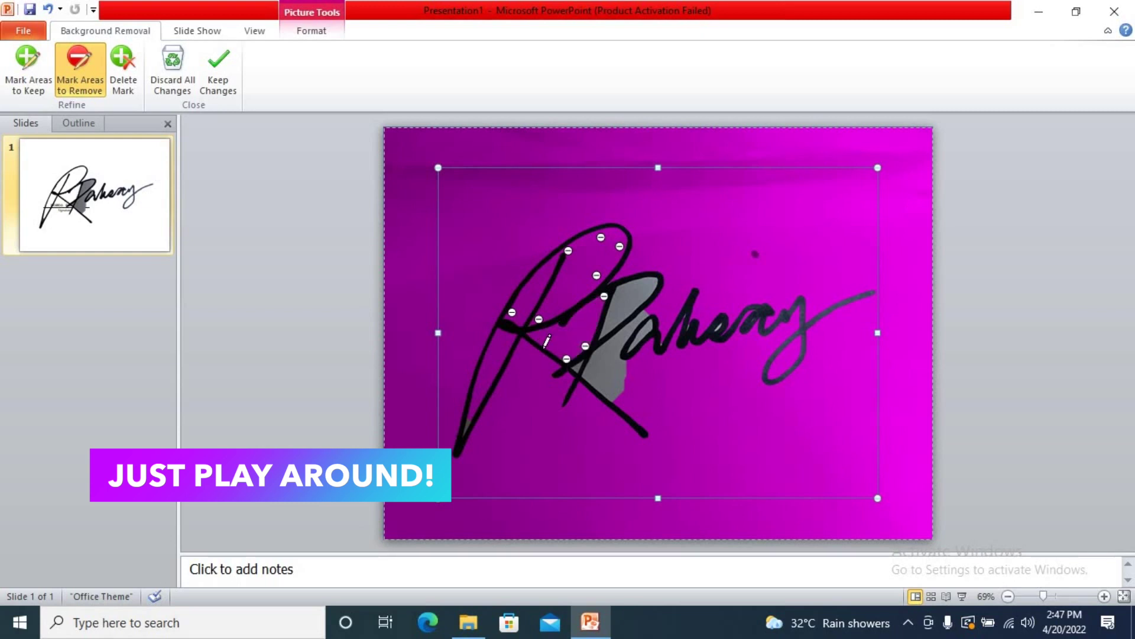
click(618, 287)
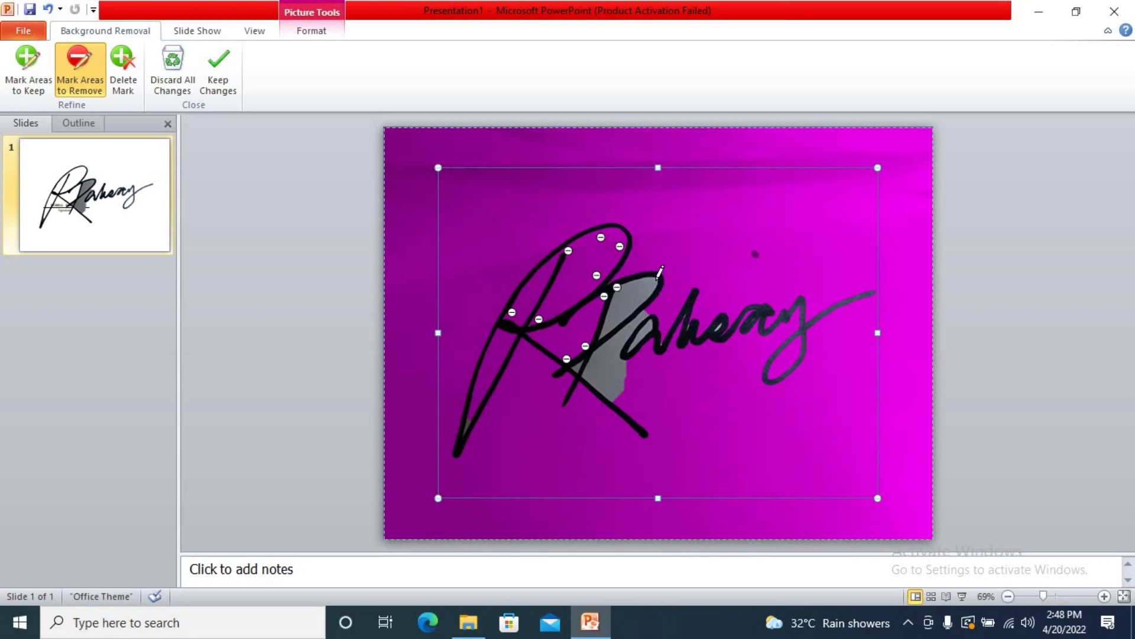
drag(658, 275, 639, 303)
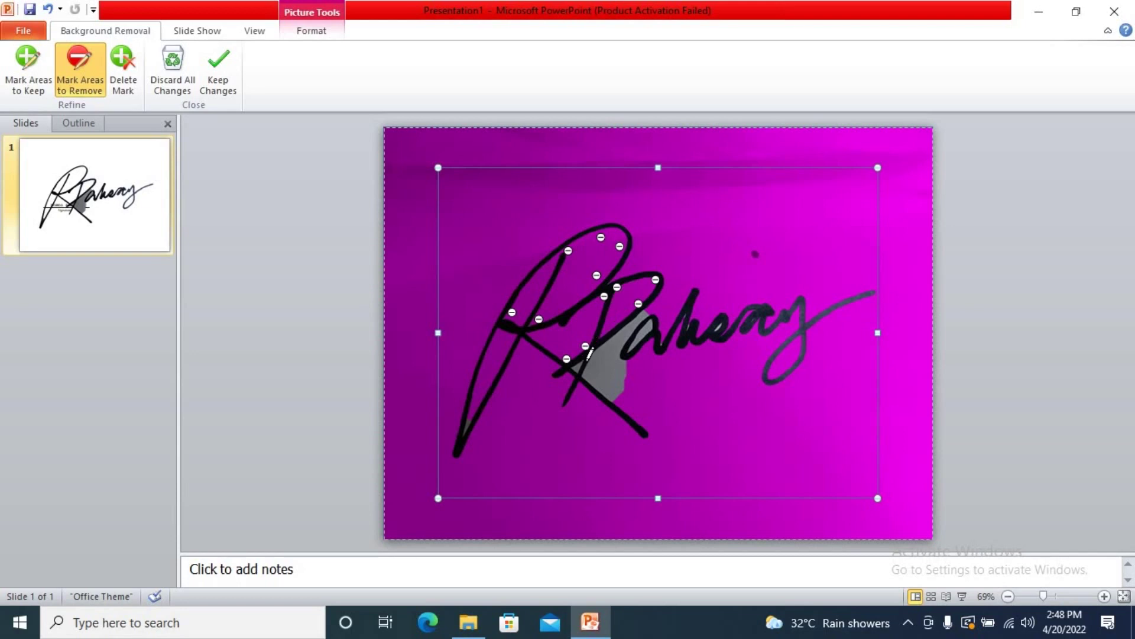
click(581, 361)
key(ctrl+z)
click(27, 86)
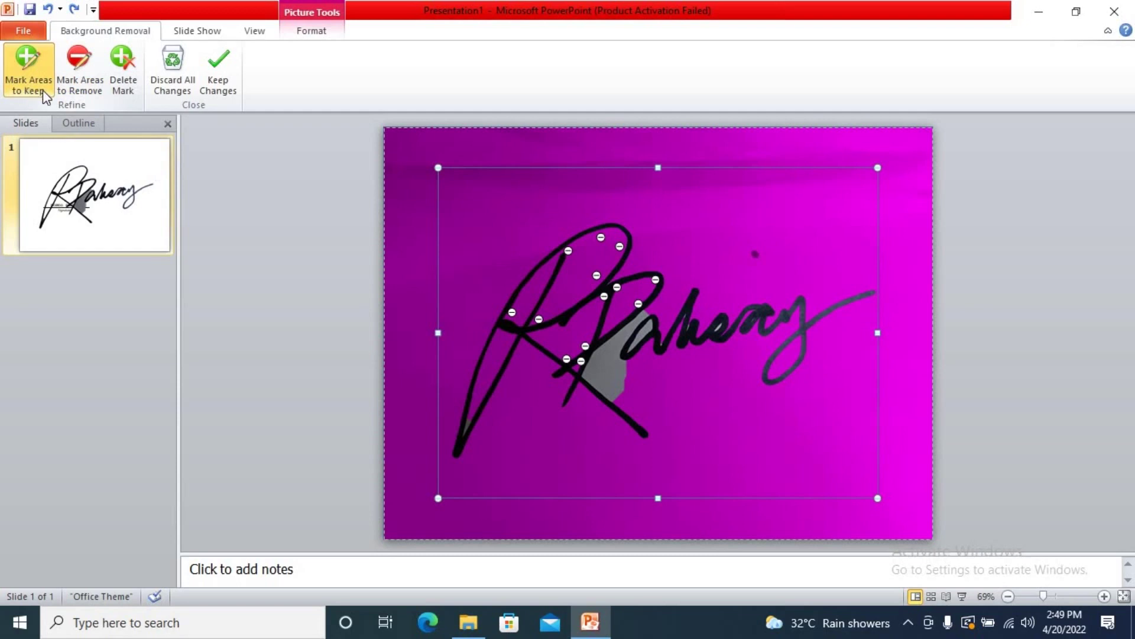
Mark the signature's trailing tail and final letter strokes as areas to keep.
click(872, 291)
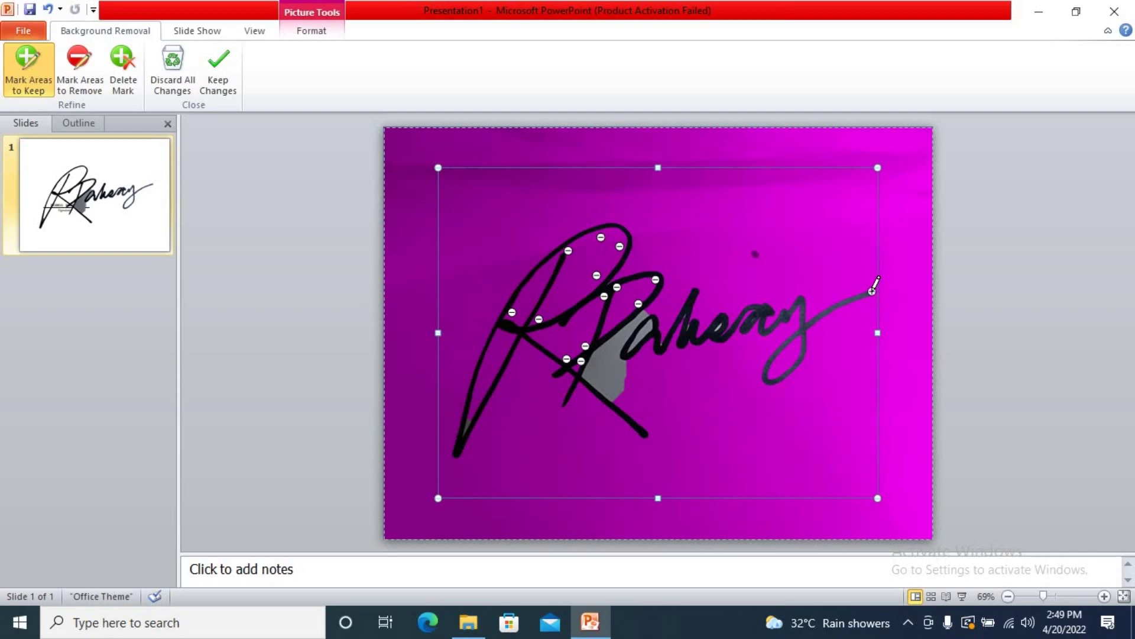
click(838, 302)
click(816, 317)
click(796, 333)
click(774, 352)
click(764, 380)
click(791, 370)
click(802, 350)
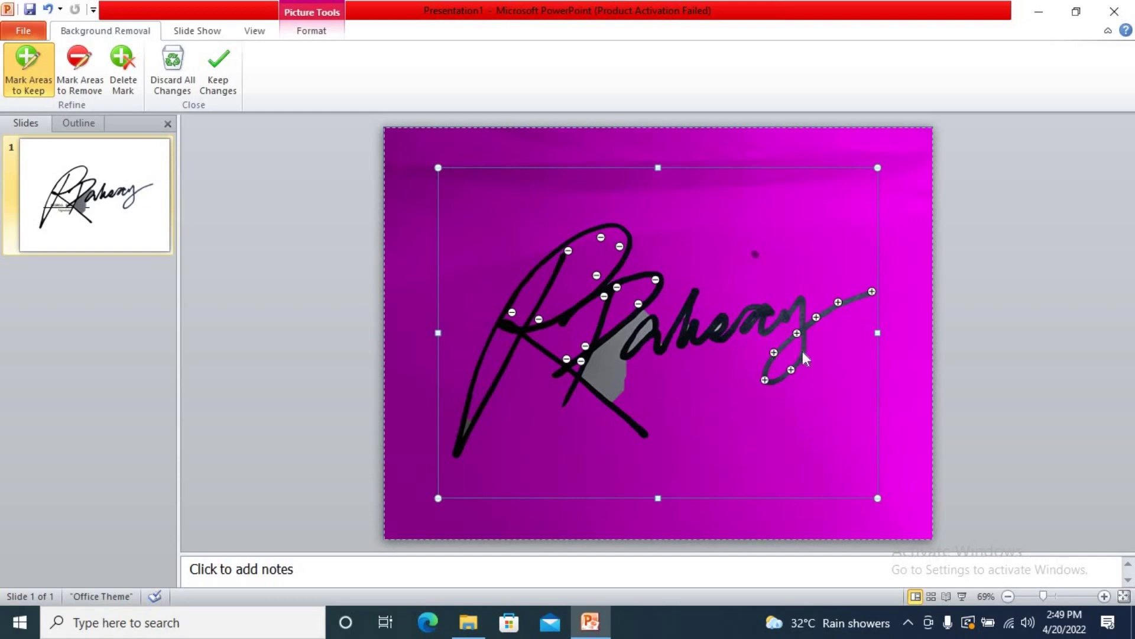
click(801, 311)
click(799, 301)
click(785, 319)
click(768, 328)
click(759, 320)
click(759, 309)
click(746, 308)
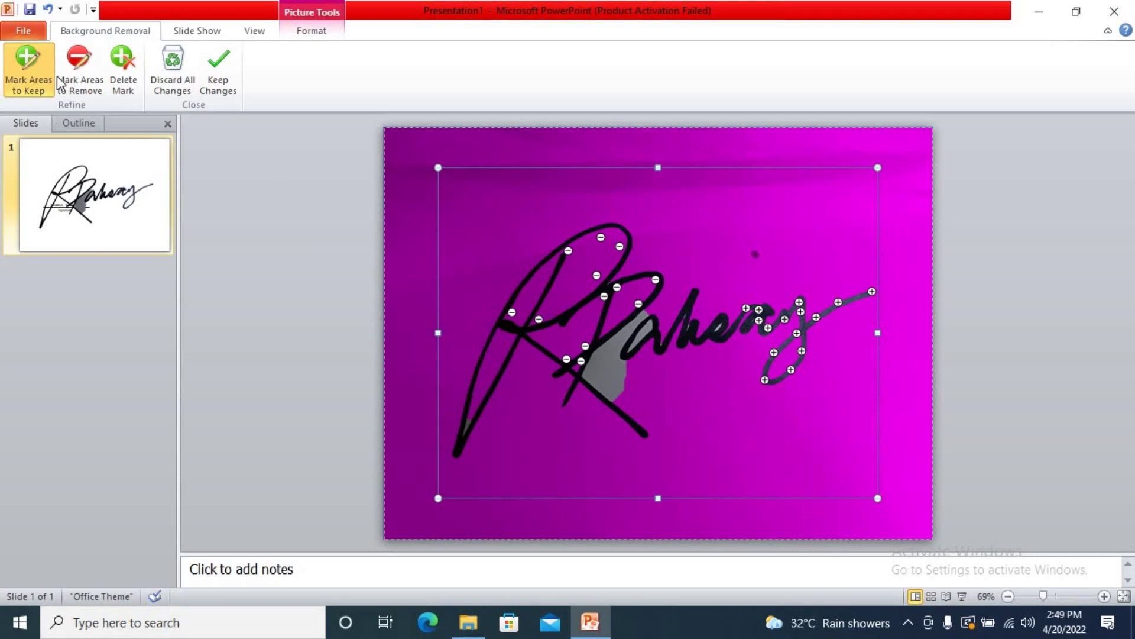
Mark the leftover grey patch between the middle letters for removal and keep the changes.
click(83, 95)
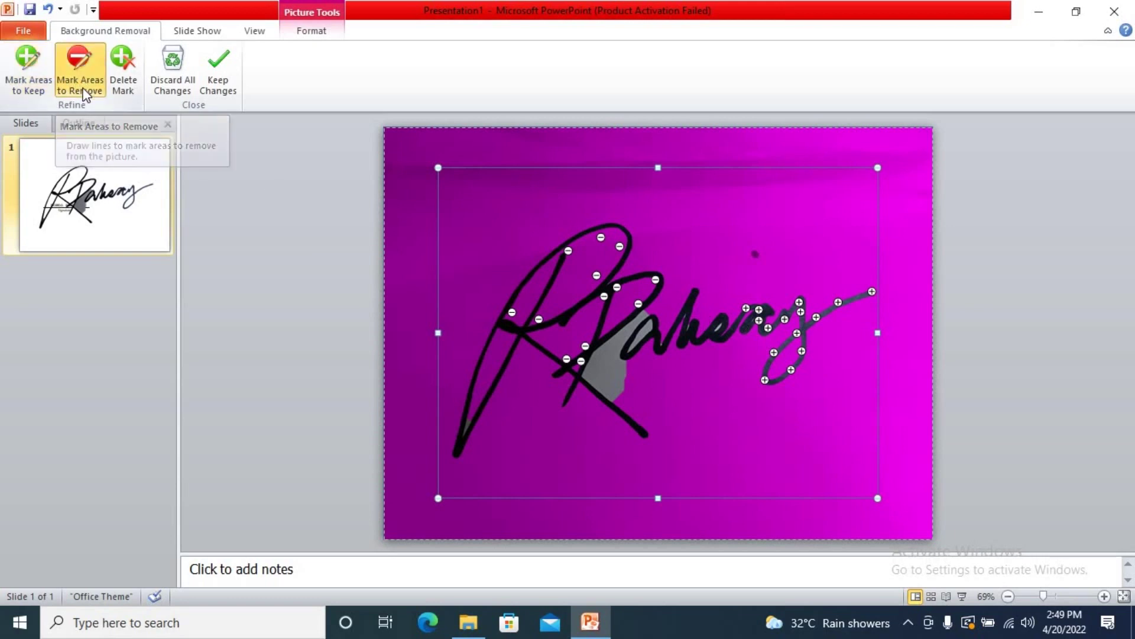
click(650, 324)
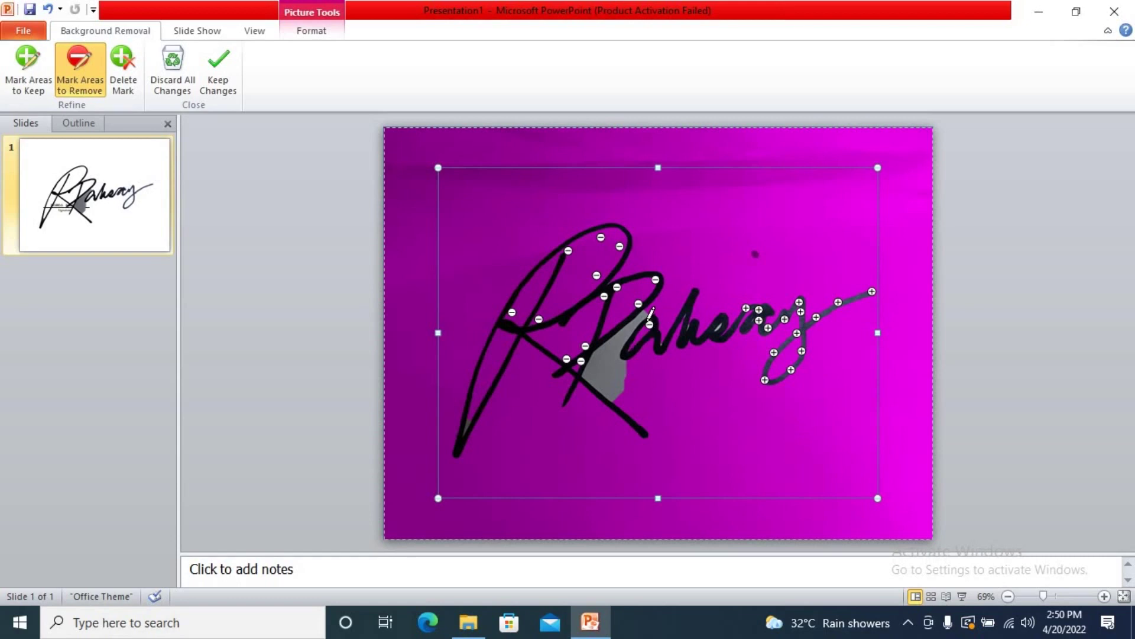
click(640, 317)
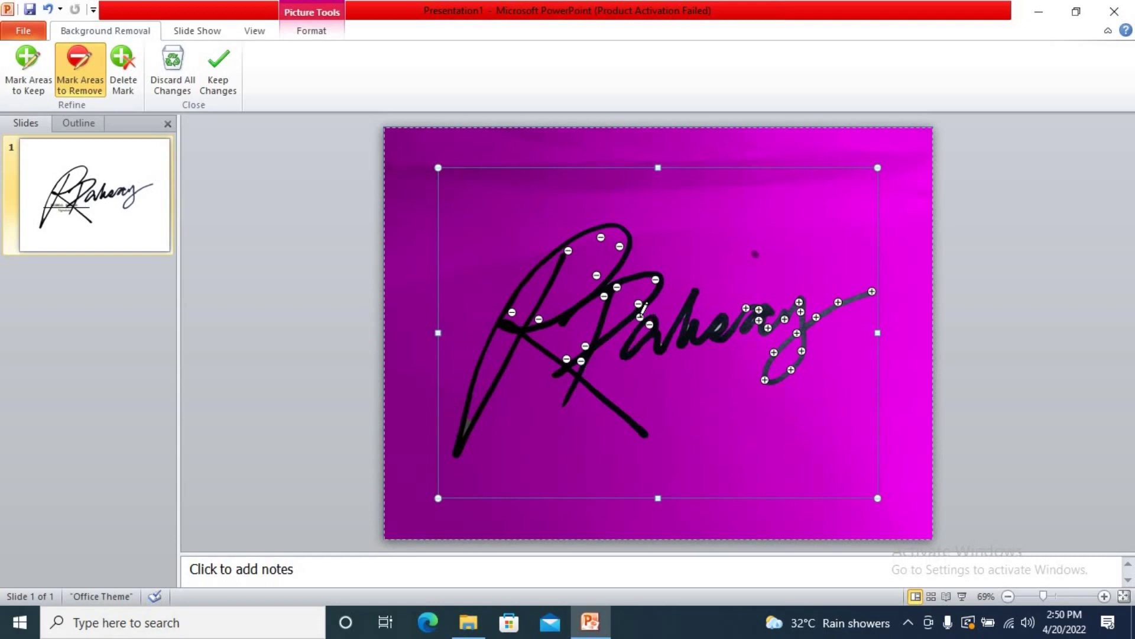
click(719, 324)
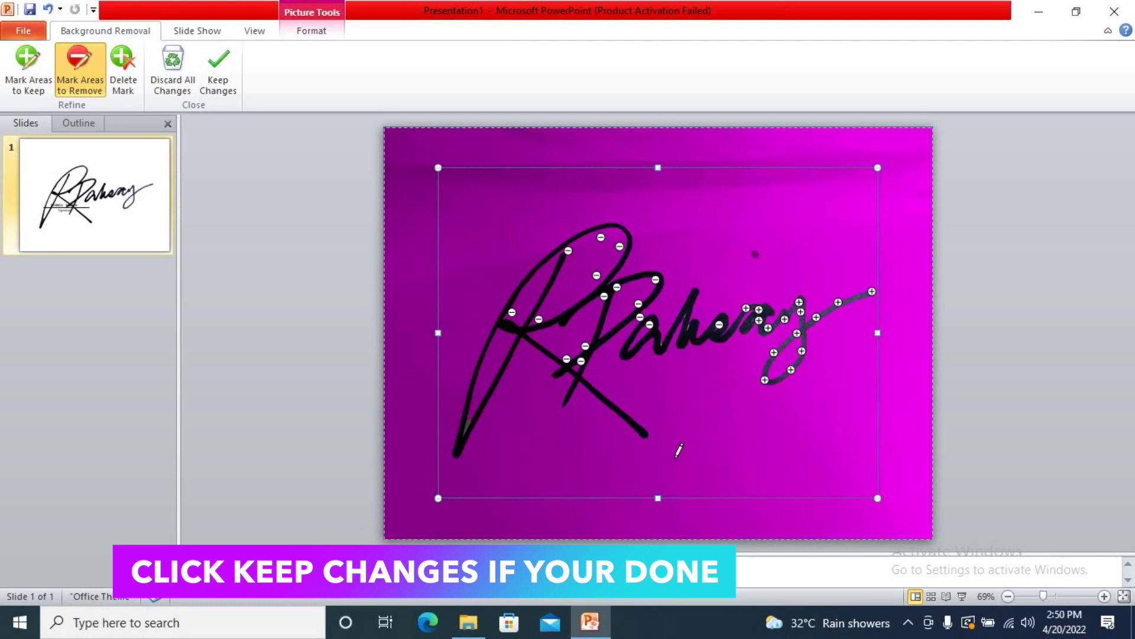
click(218, 86)
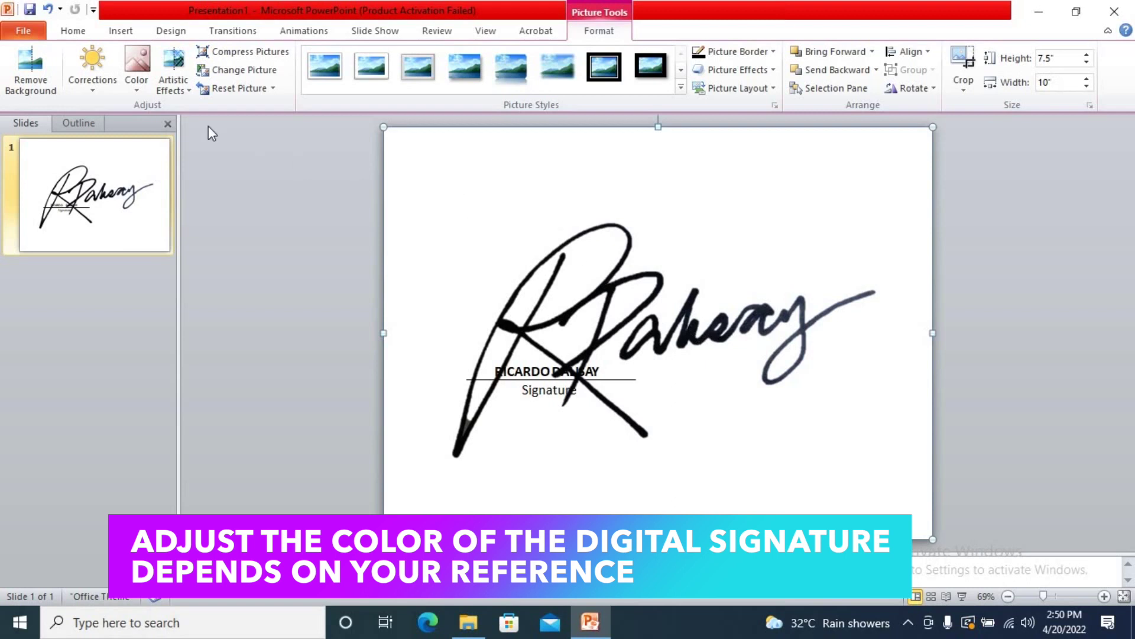
In Picture Corrections Options, set contrast 100%, brightness -40% and sharpness 33% on the signature.
click(92, 95)
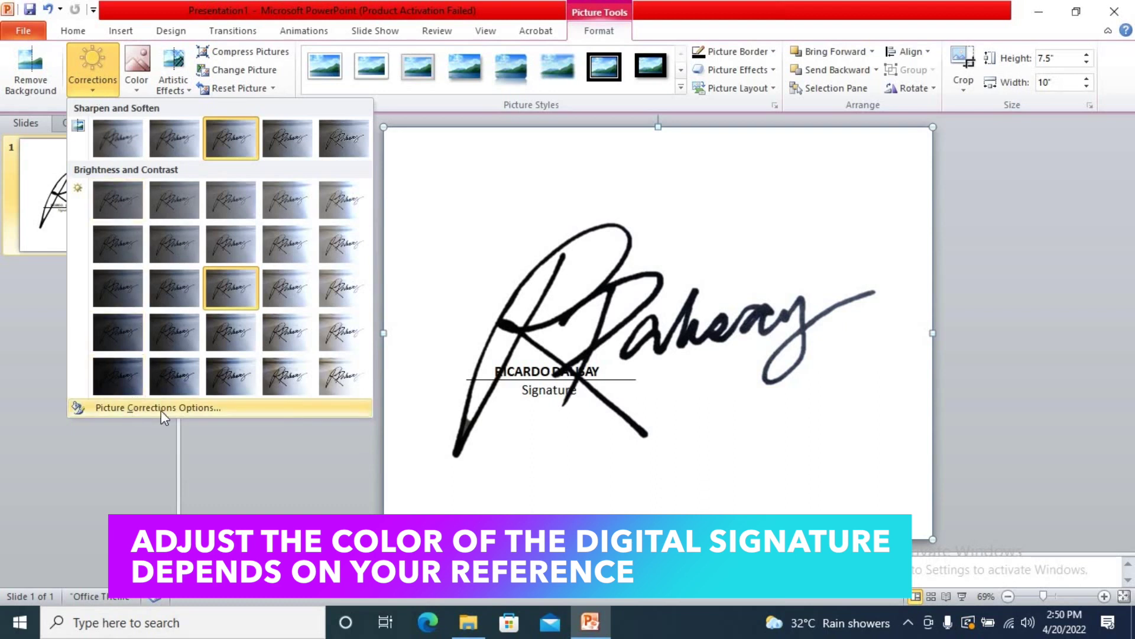
click(179, 410)
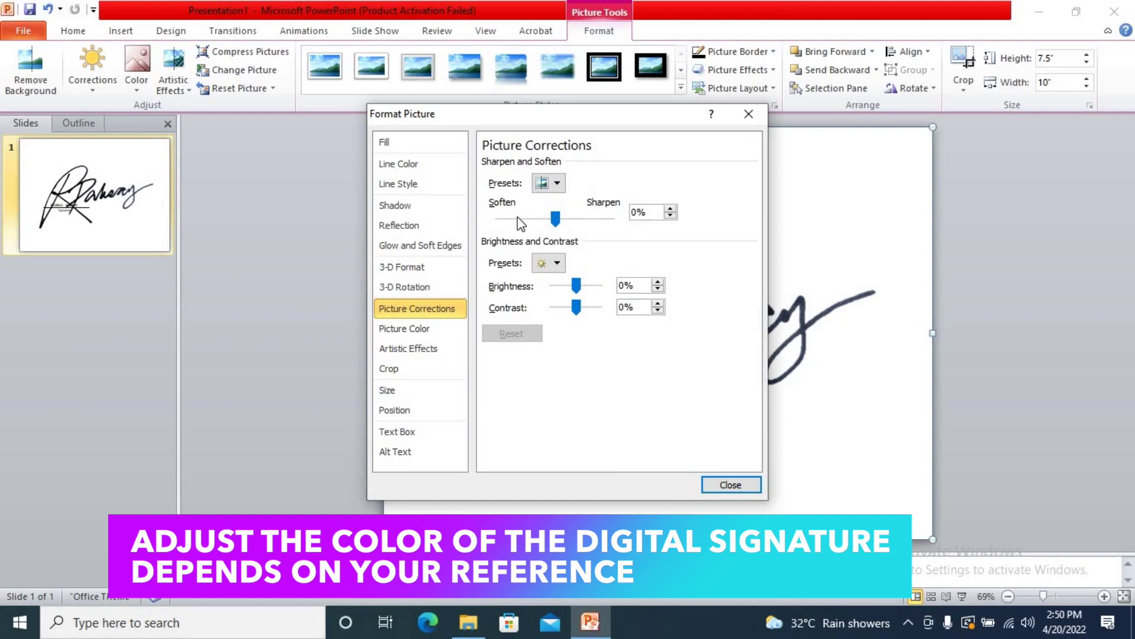
drag(535, 113, 272, 153)
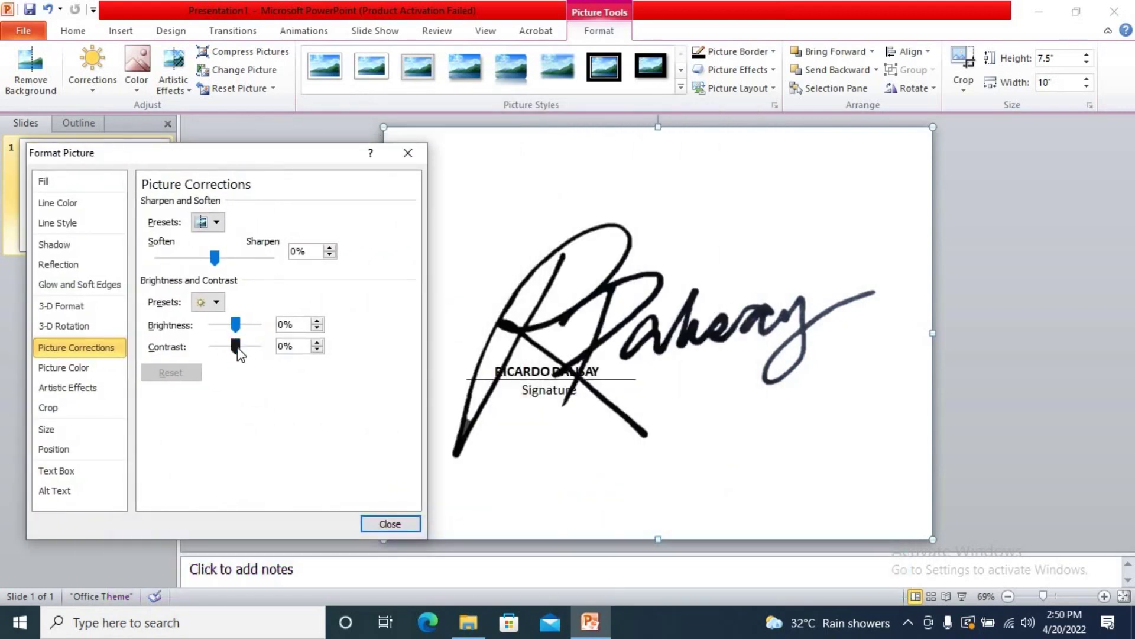
drag(235, 347, 258, 346)
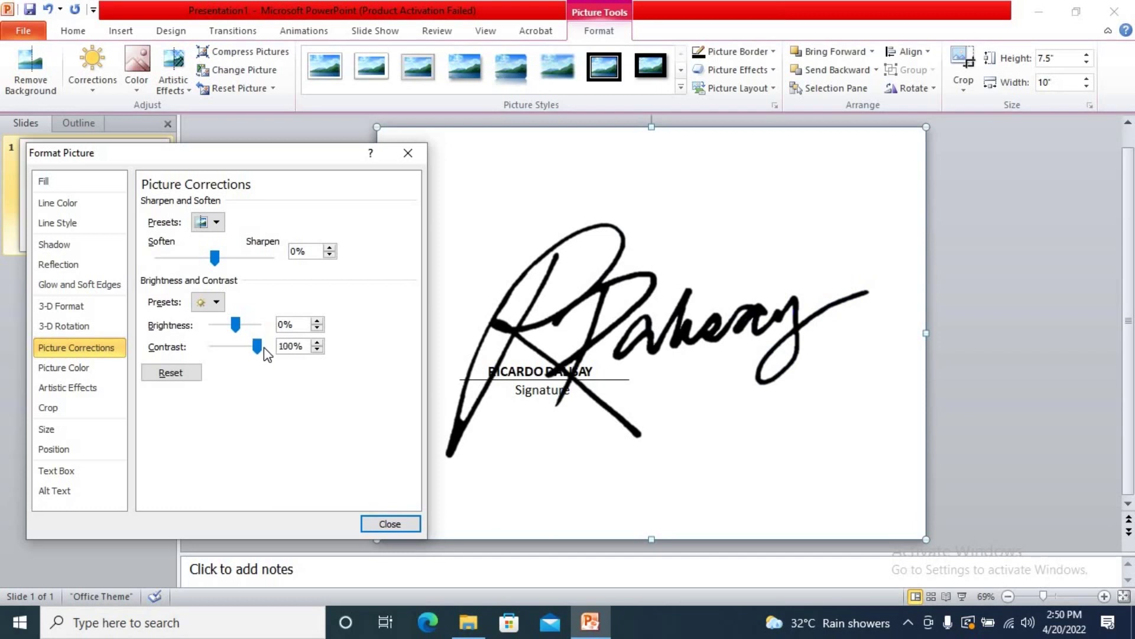
click(236, 322)
drag(235, 323, 227, 325)
drag(217, 260, 237, 262)
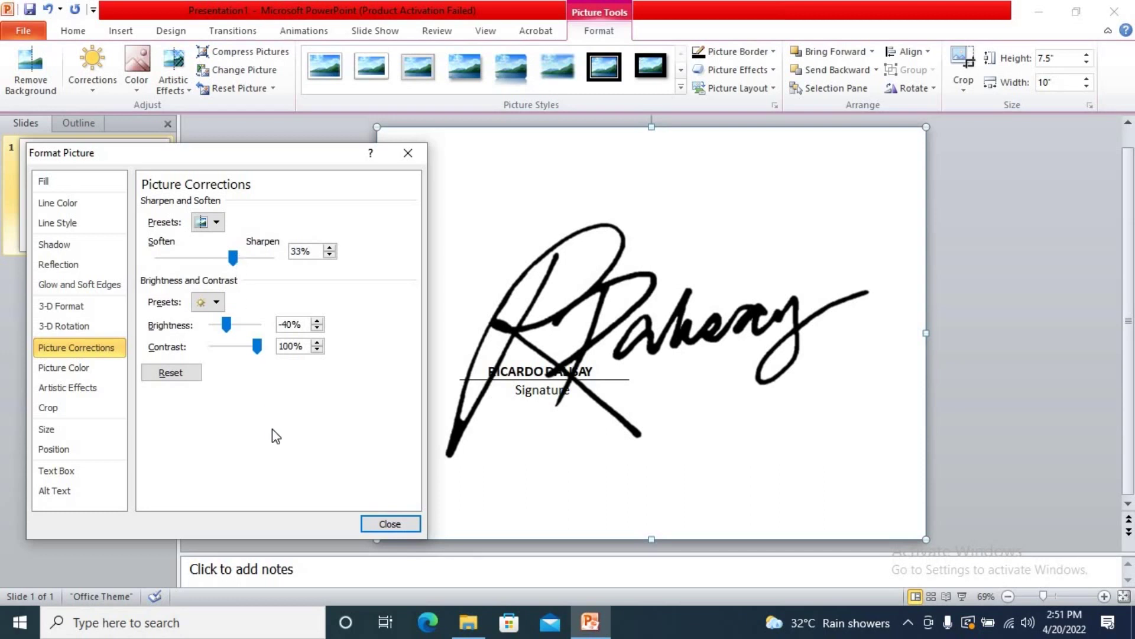
click(389, 524)
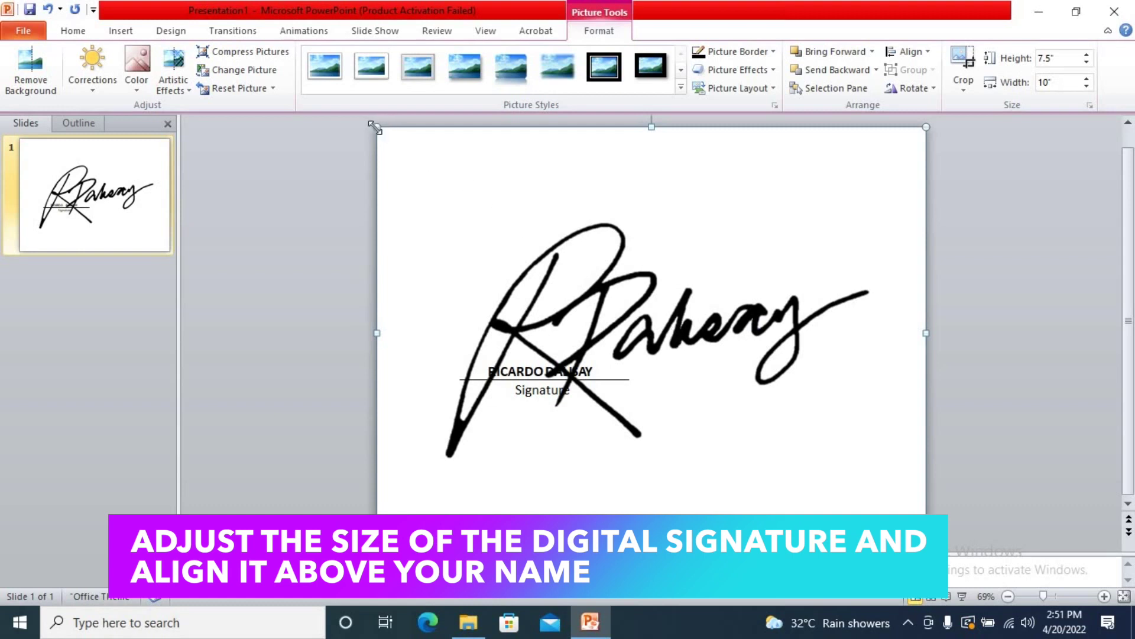
Shrink the signature picture to 2.5" by 3.33" from its corner handle.
mouse_move(377, 127)
mouse_down()
mouse_move(475, 182)
mouse_move(621, 309)
mouse_up()
drag(803, 426, 606, 354)
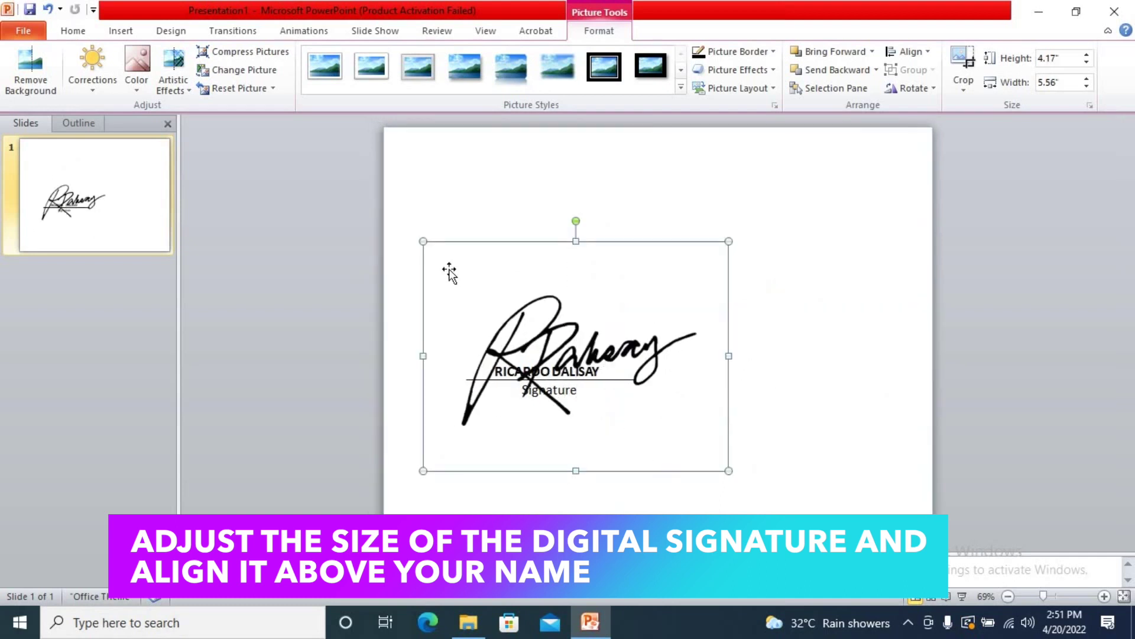
drag(422, 241, 544, 332)
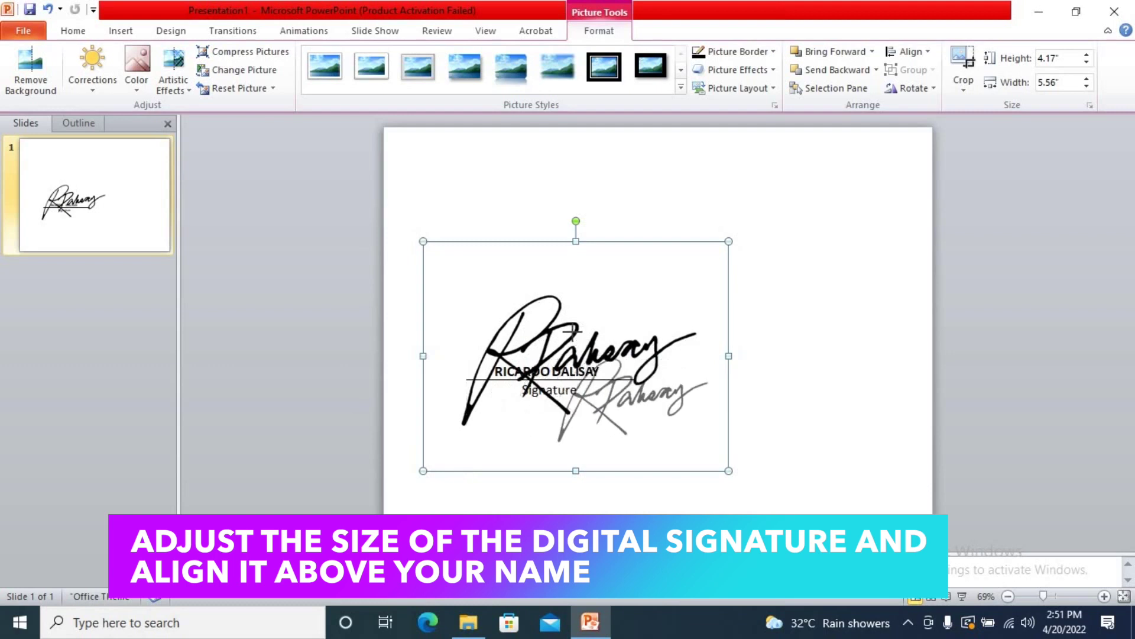
Position the signature over the typed name and its signature line, then zoom in to check.
drag(634, 405, 549, 358)
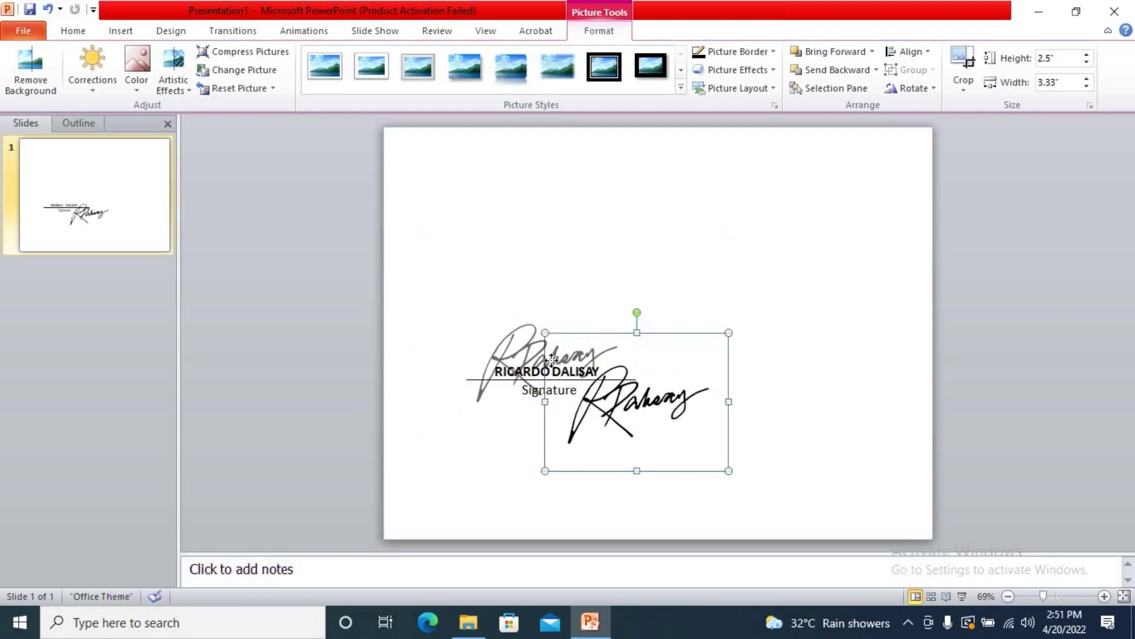
drag(549, 358, 549, 358)
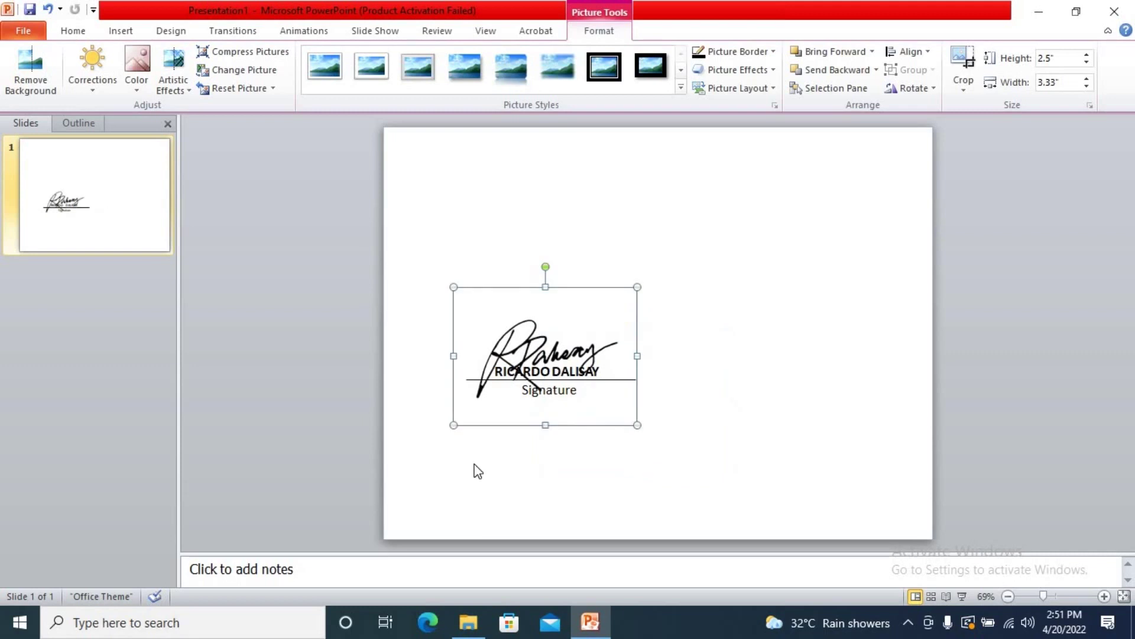
click(628, 480)
drag(1045, 593, 1064, 594)
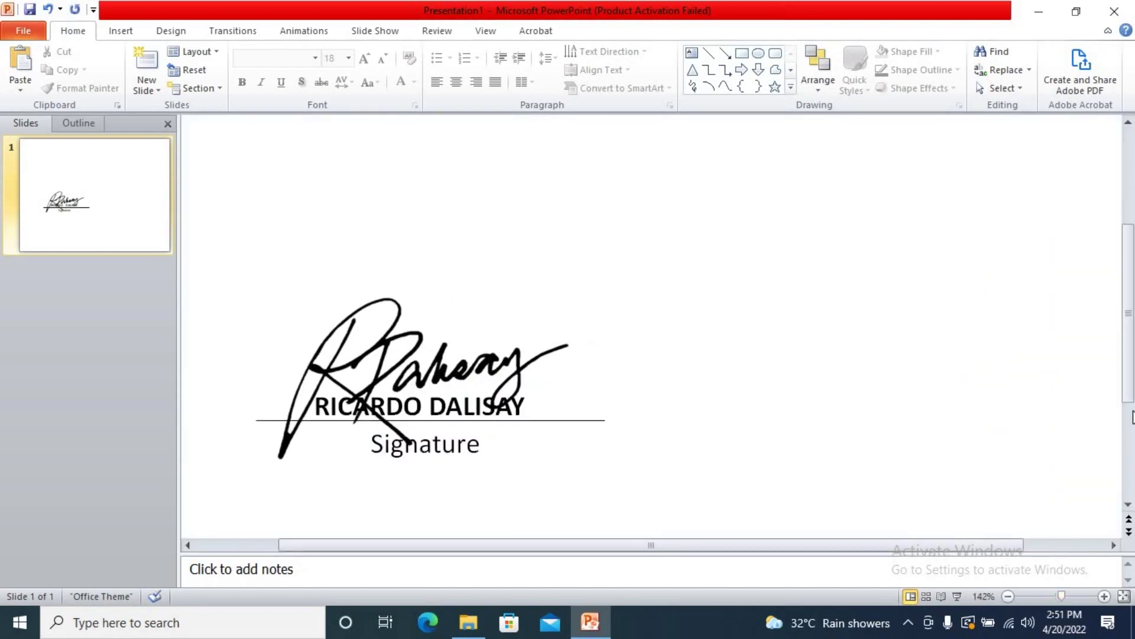
Zoom the slide back out to 80% to see the signature over the name.
scroll(1123, 418, down, 2)
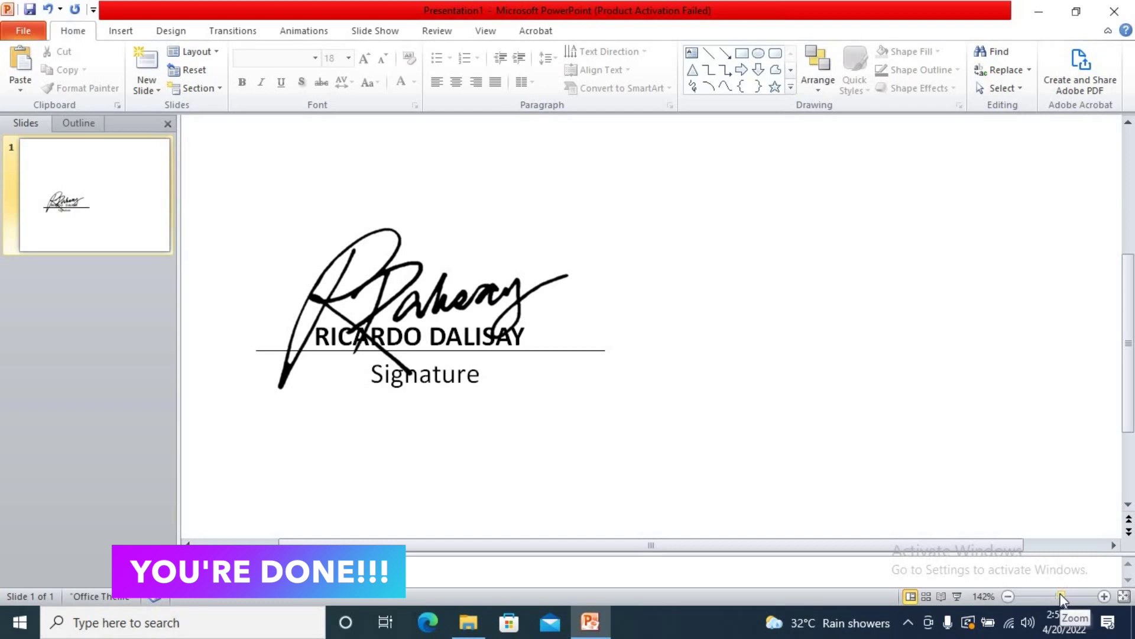
drag(828, 545, 750, 546)
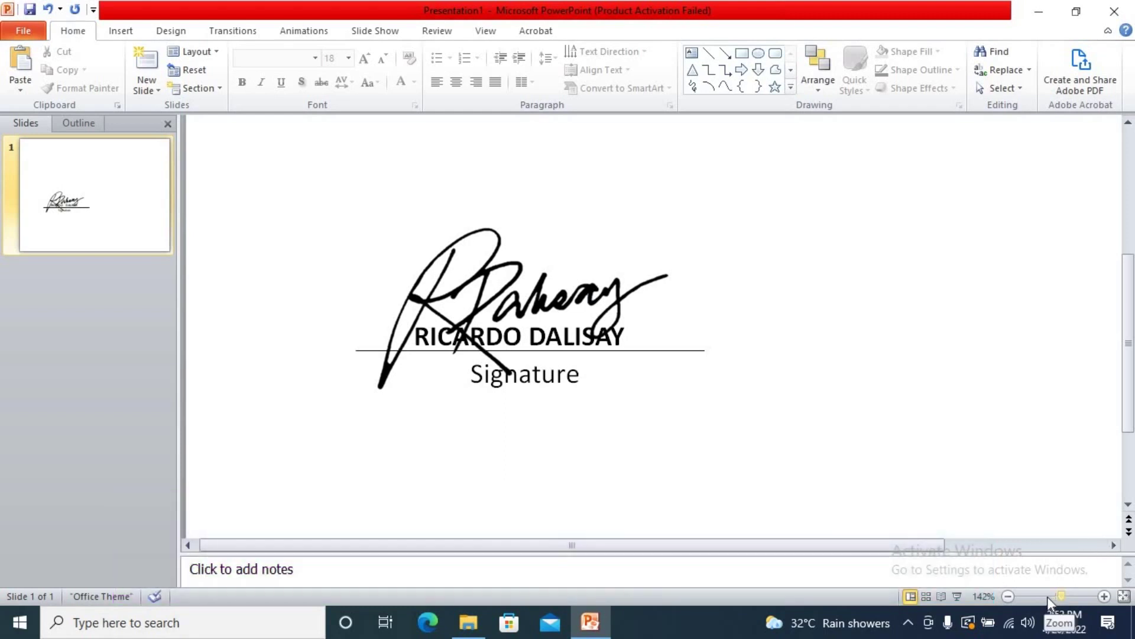
click(1048, 596)
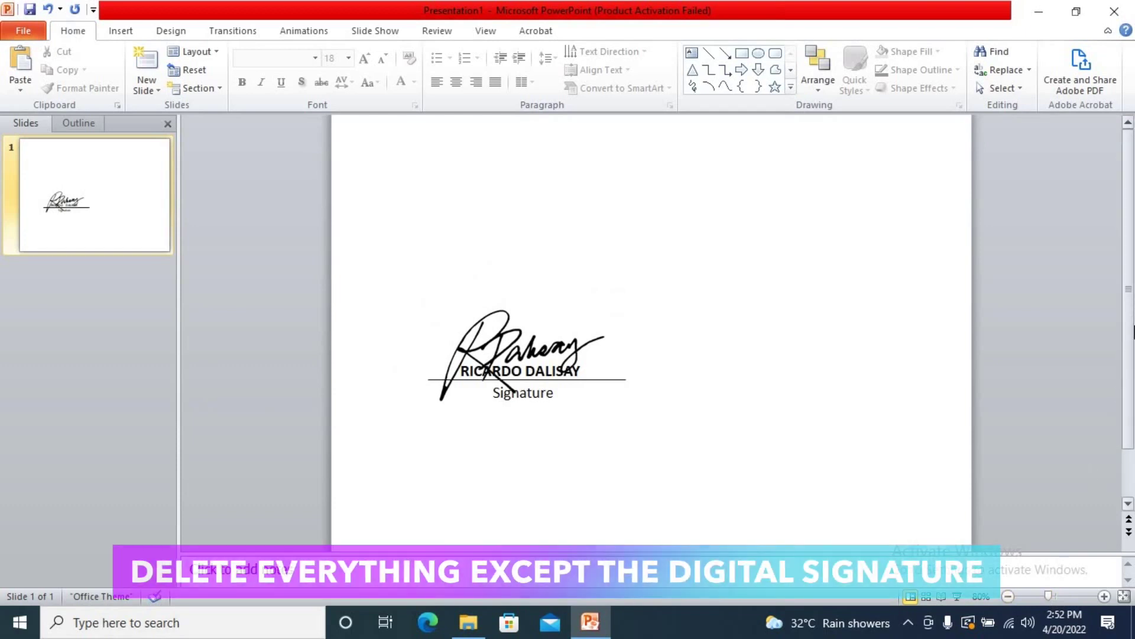
Move the signature picture higher, above the typed name.
scroll(837, 474, up, 1)
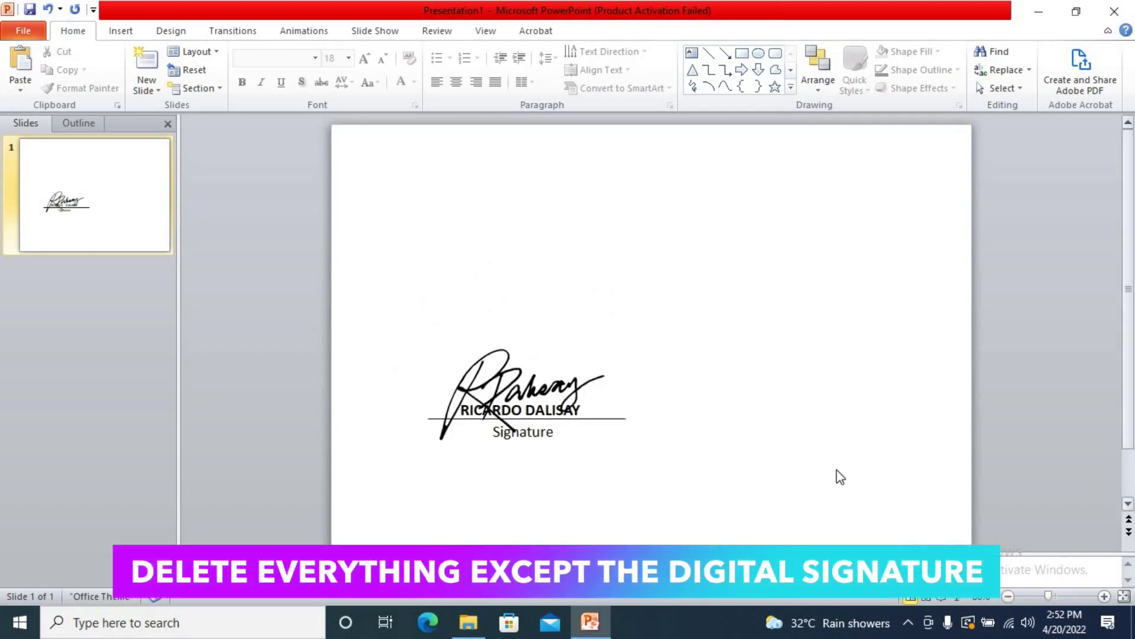
click(516, 381)
drag(559, 336, 642, 228)
Delete the name text box, the Signature caption and the horizontal line.
click(508, 421)
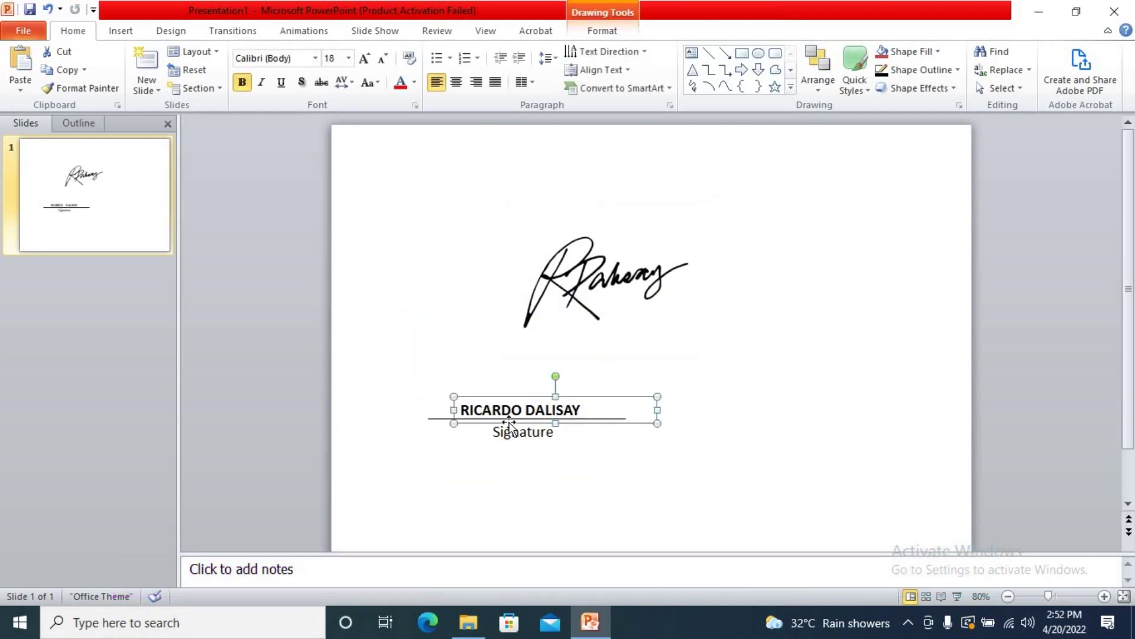
key(Delete)
click(524, 421)
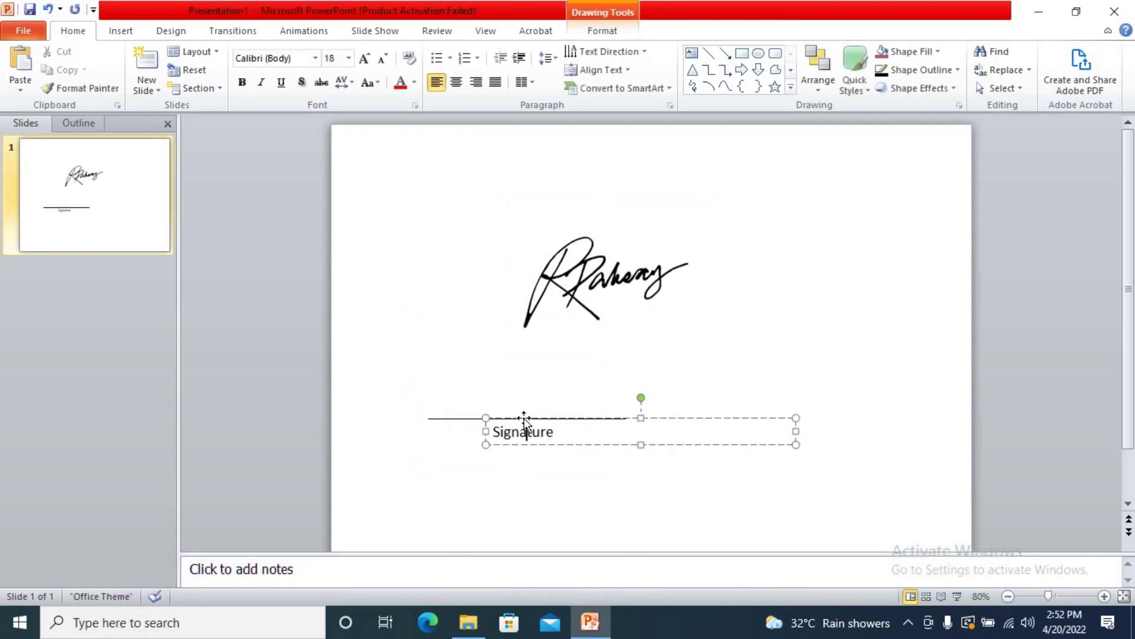
key(Delete)
click(524, 419)
key(Delete)
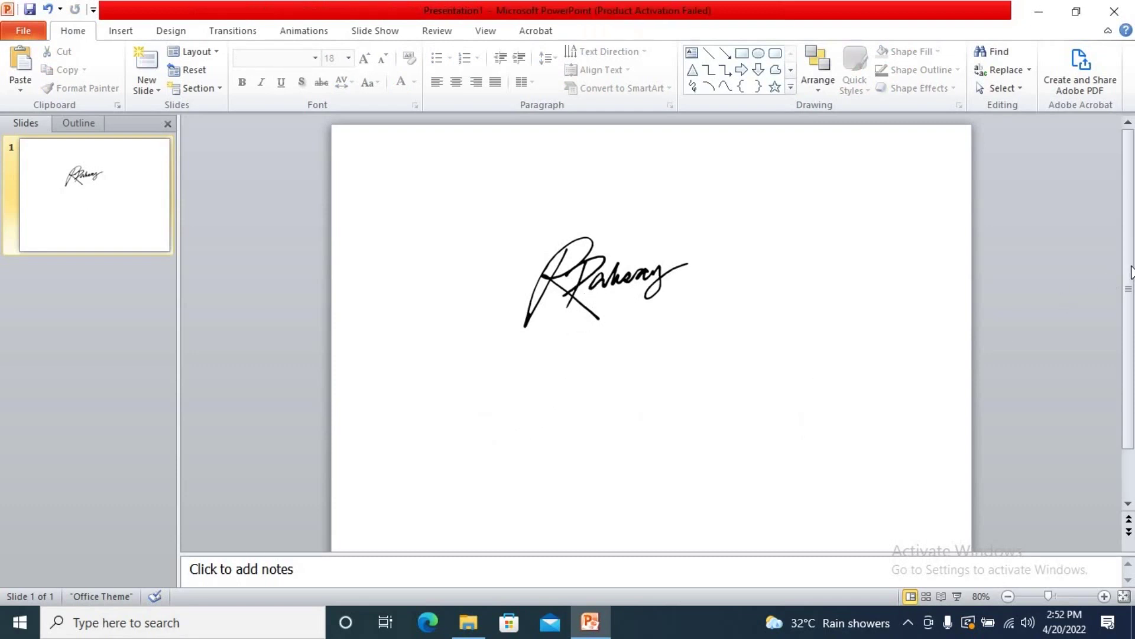
scroll(677, 315, down, 1)
click(587, 222)
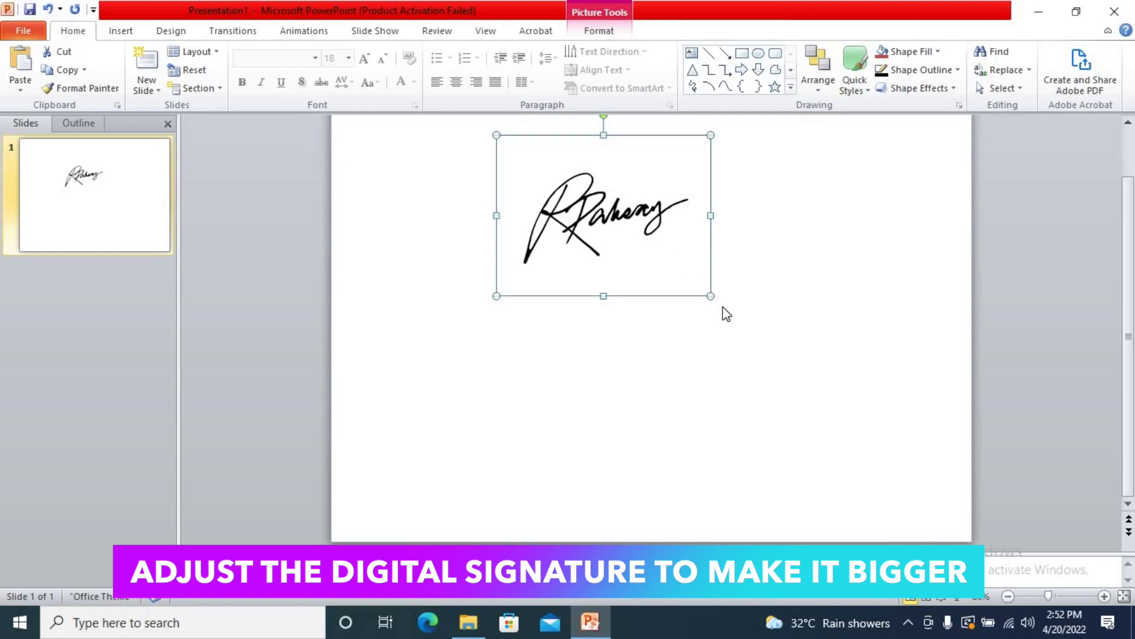
Drag the signature's corner handles outward until it spans nearly the entire slide.
click(723, 306)
click(612, 220)
drag(711, 294, 822, 434)
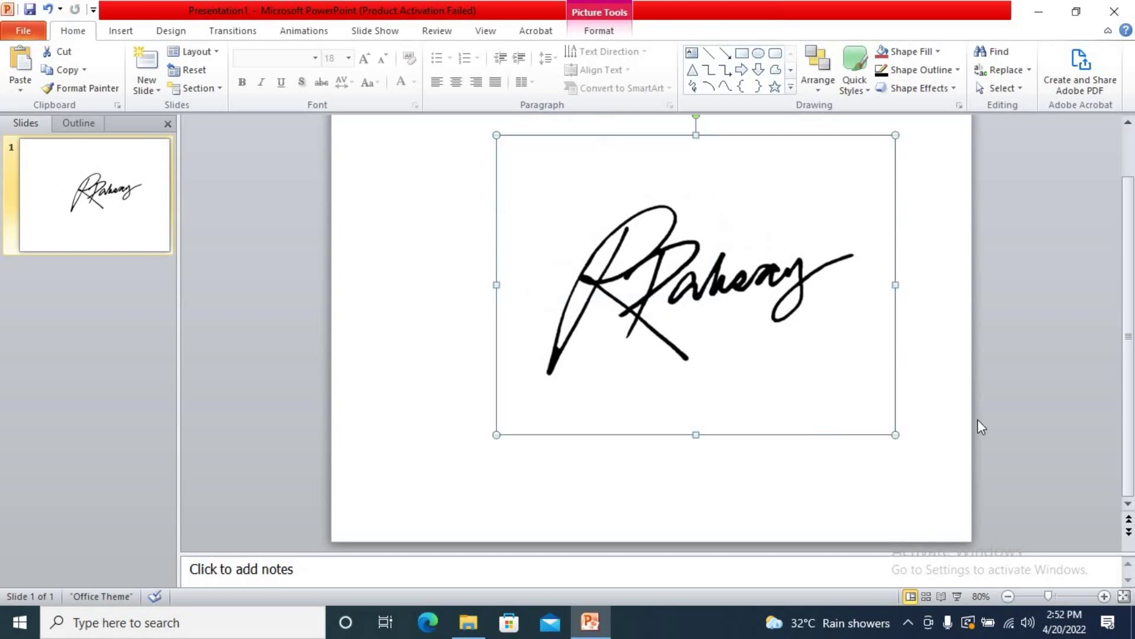
click(1038, 594)
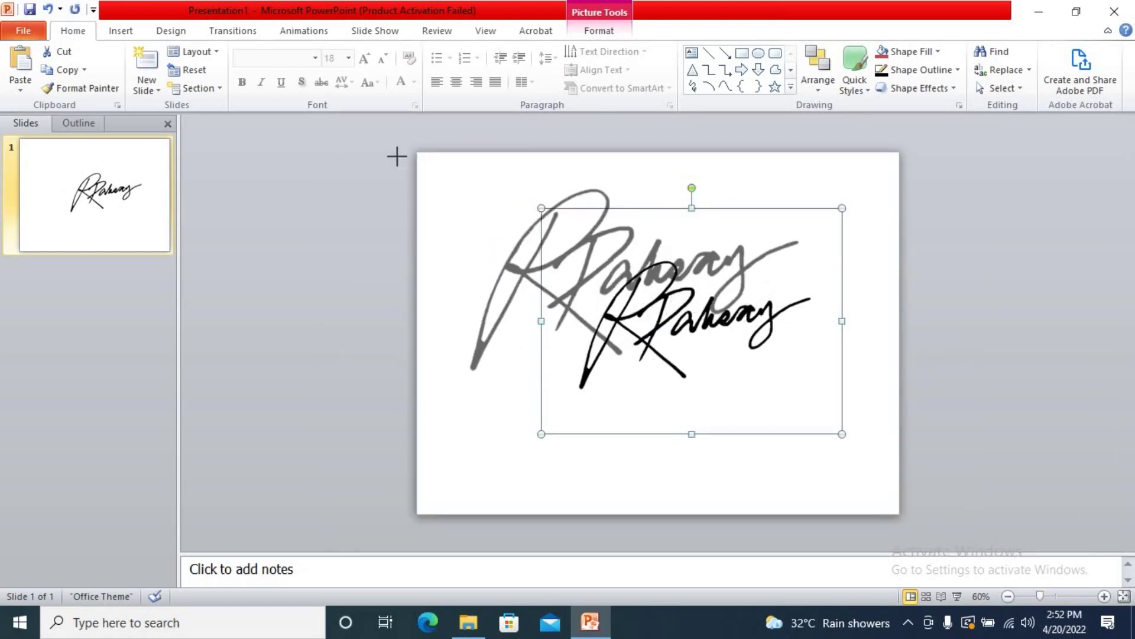
drag(539, 207, 390, 100)
drag(832, 434, 948, 519)
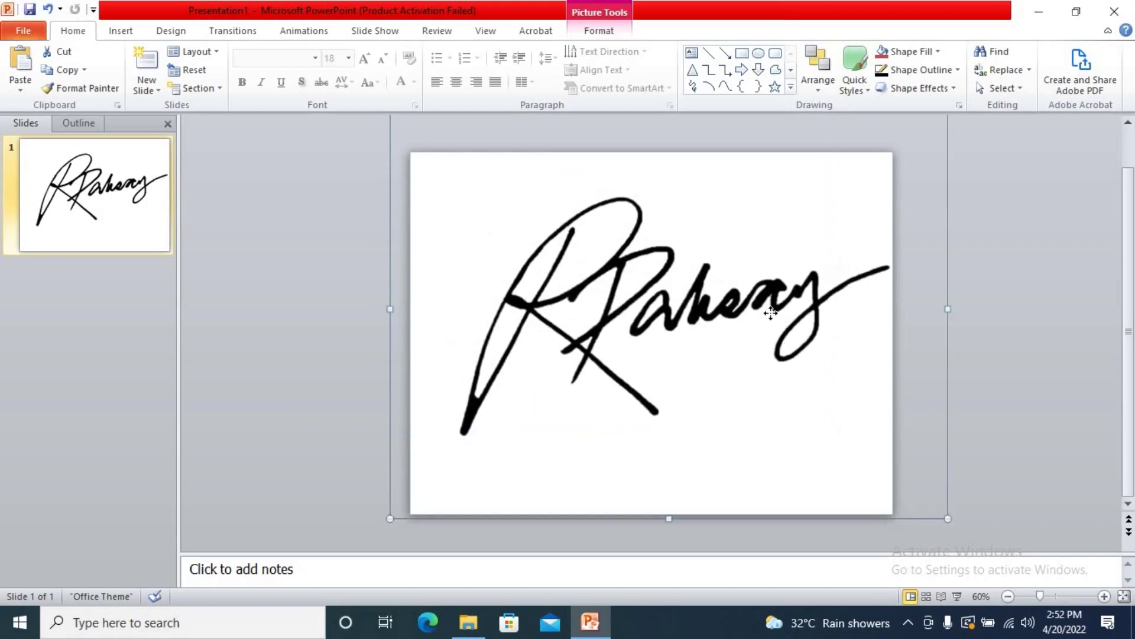
mouse_move(774, 324)
mouse_down()
mouse_move(762, 325)
mouse_move(760, 293)
mouse_up()
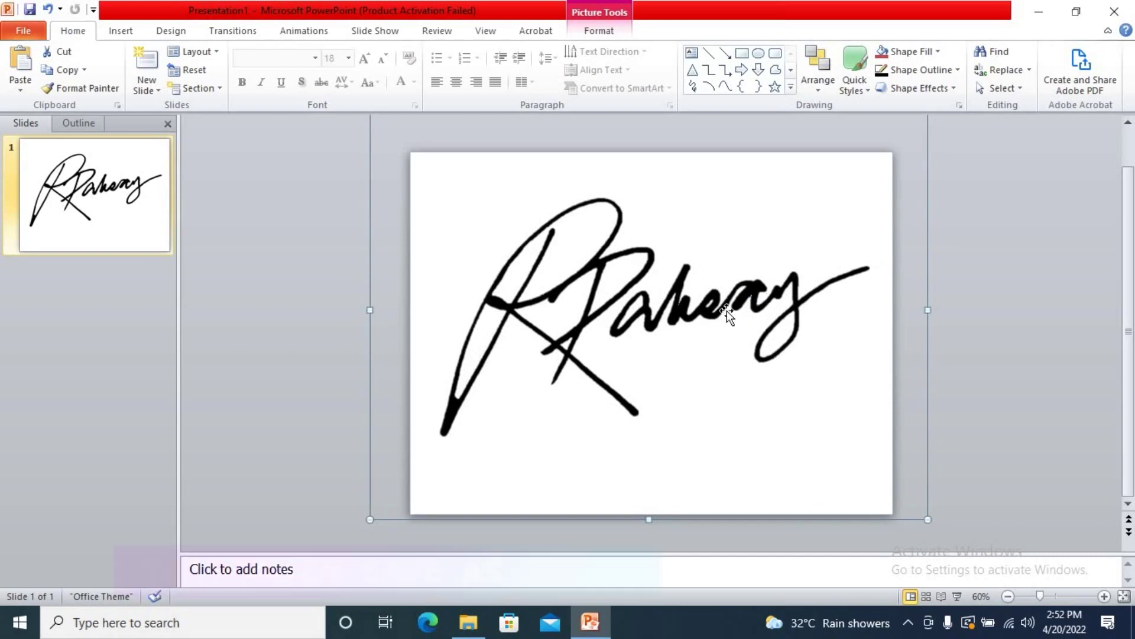
Start a Save As with PNG chosen as the file type.
click(23, 32)
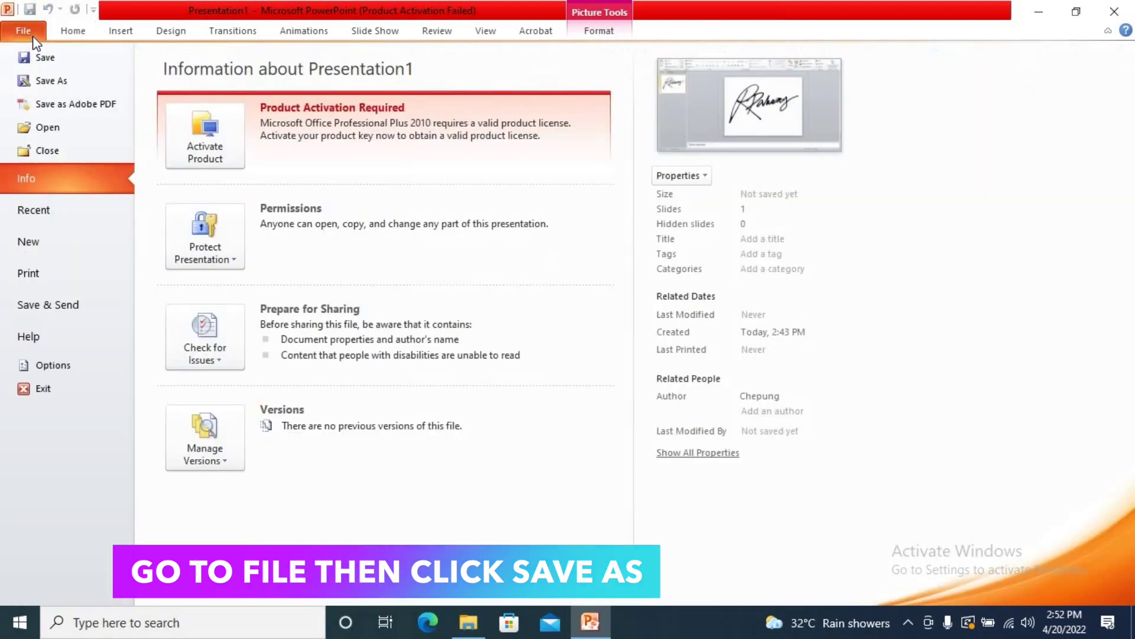
click(92, 90)
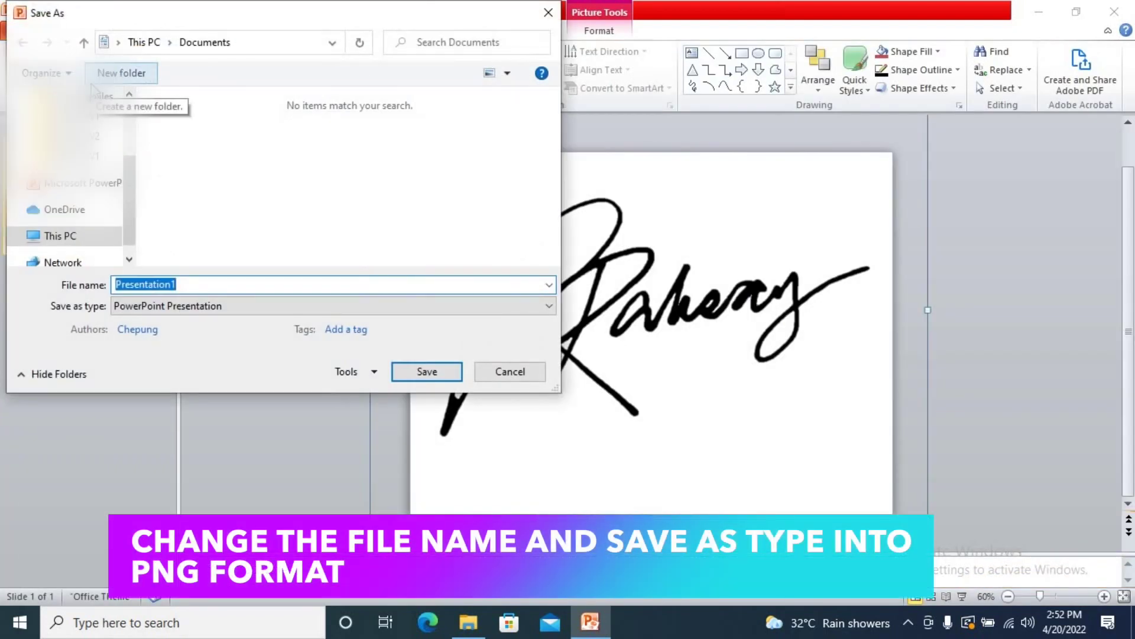
click(239, 307)
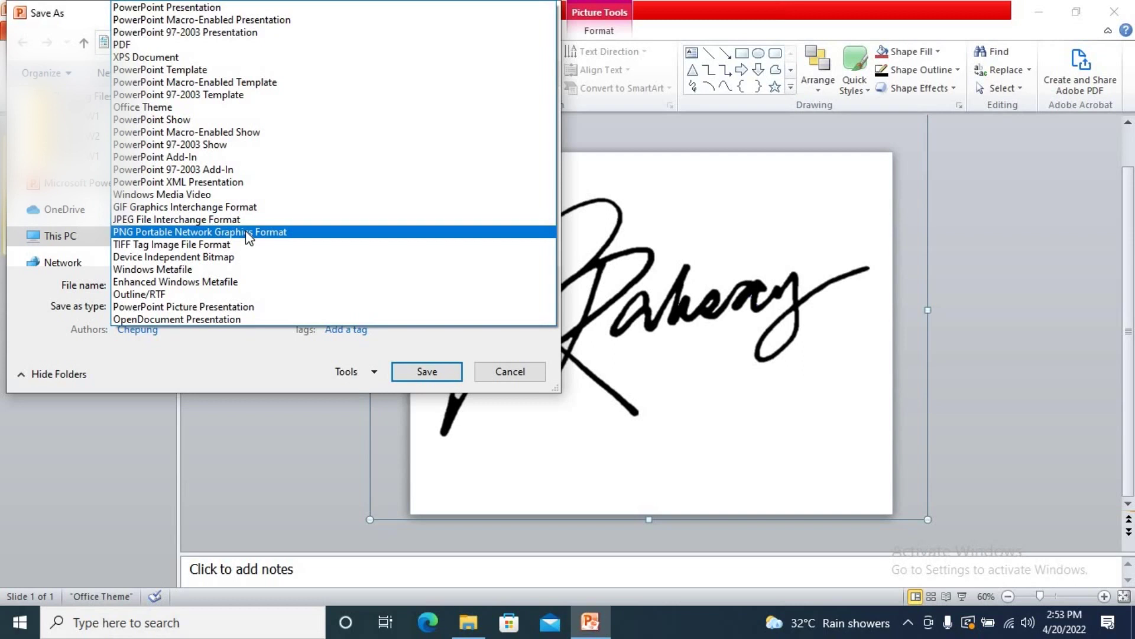
click(246, 234)
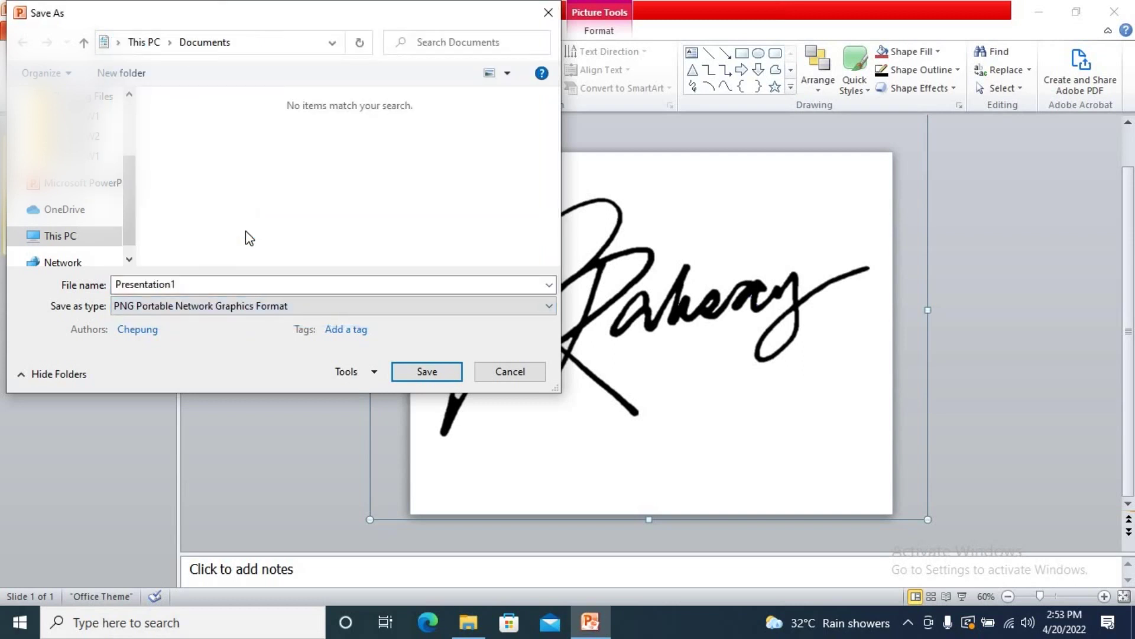
Name the file as the applicant's digital signature and export only the current slide.
click(148, 285)
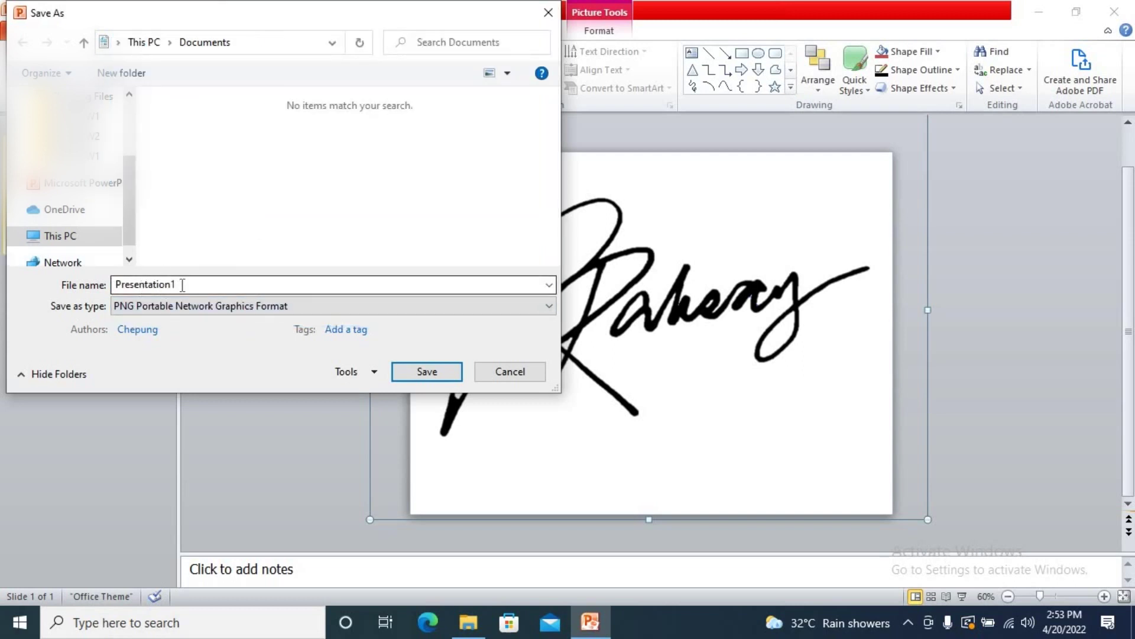
double_click(183, 286)
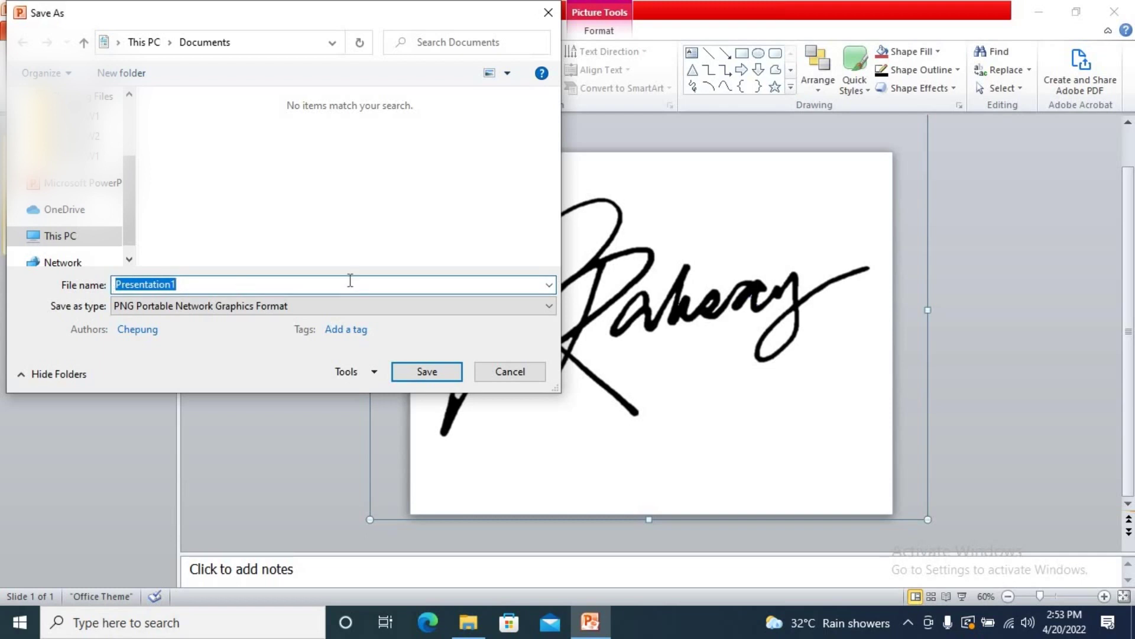
text(Ricardo Dalisay )
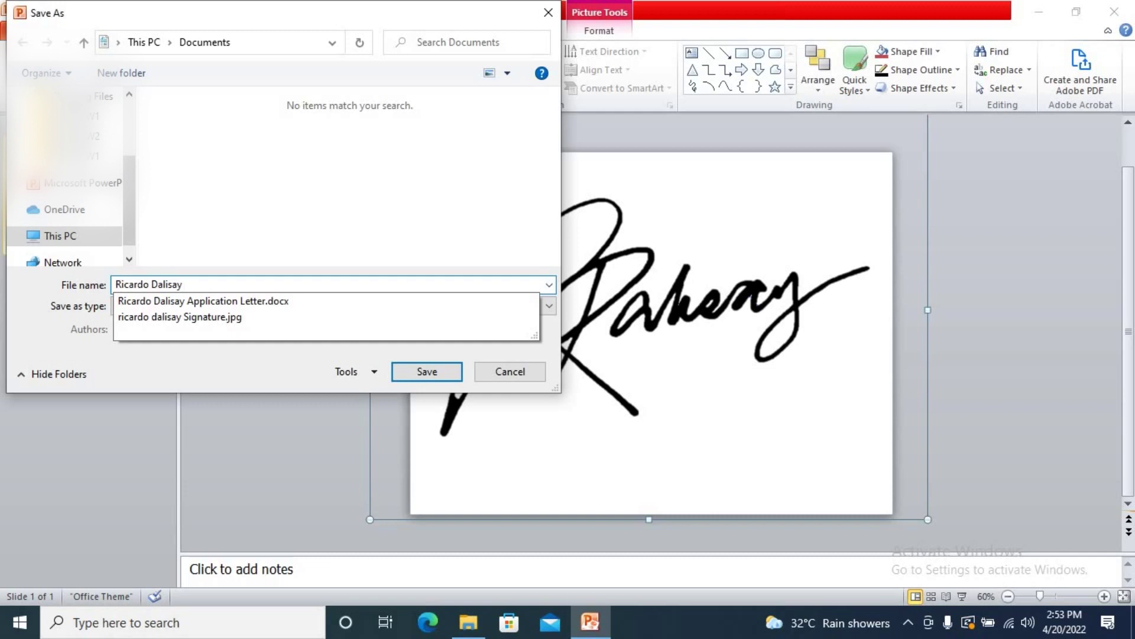
text(Digital Signature)
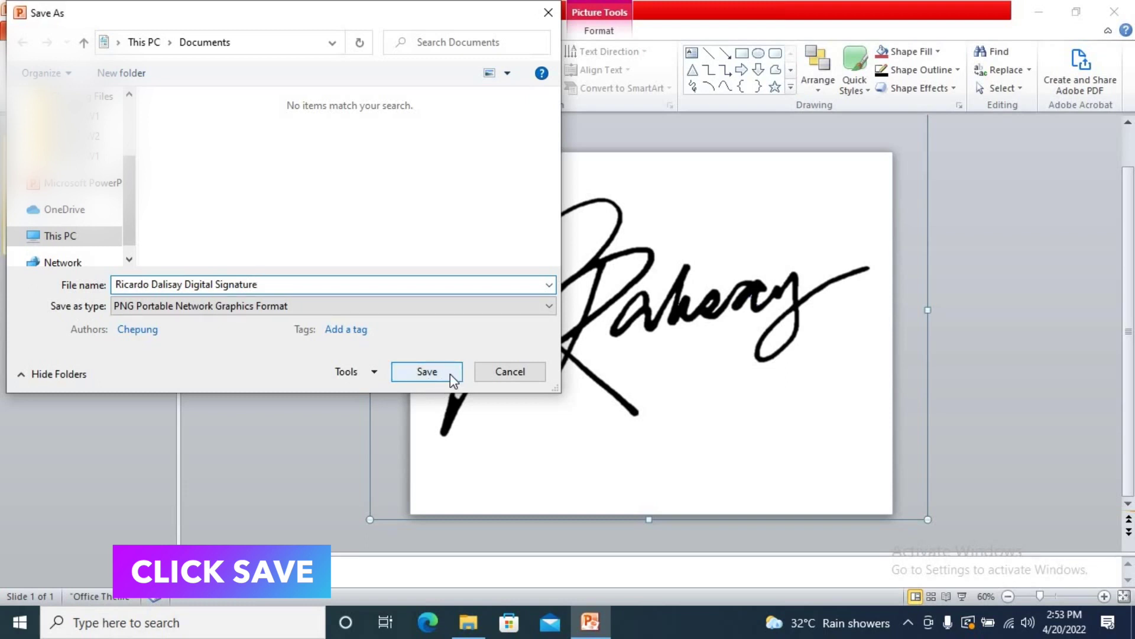
click(450, 373)
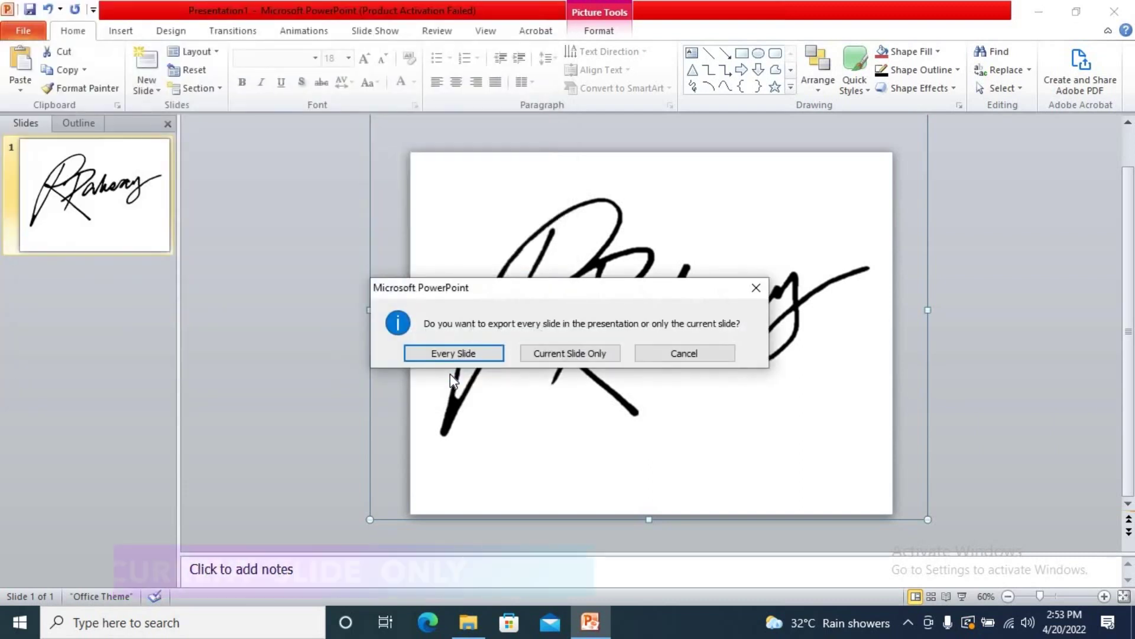
click(581, 355)
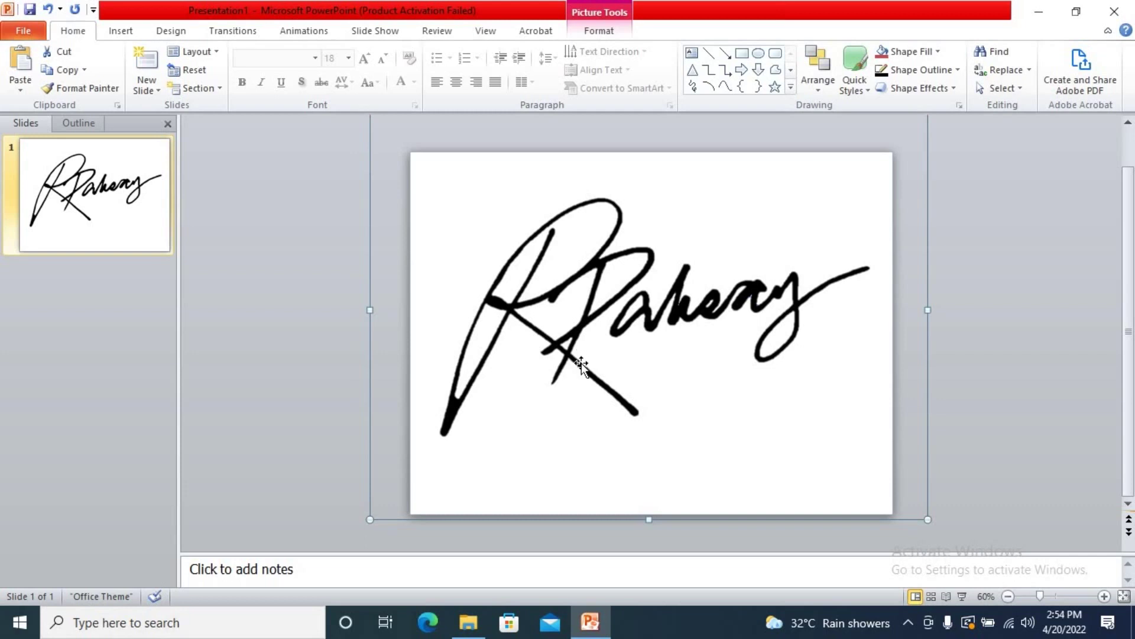
click(1114, 12)
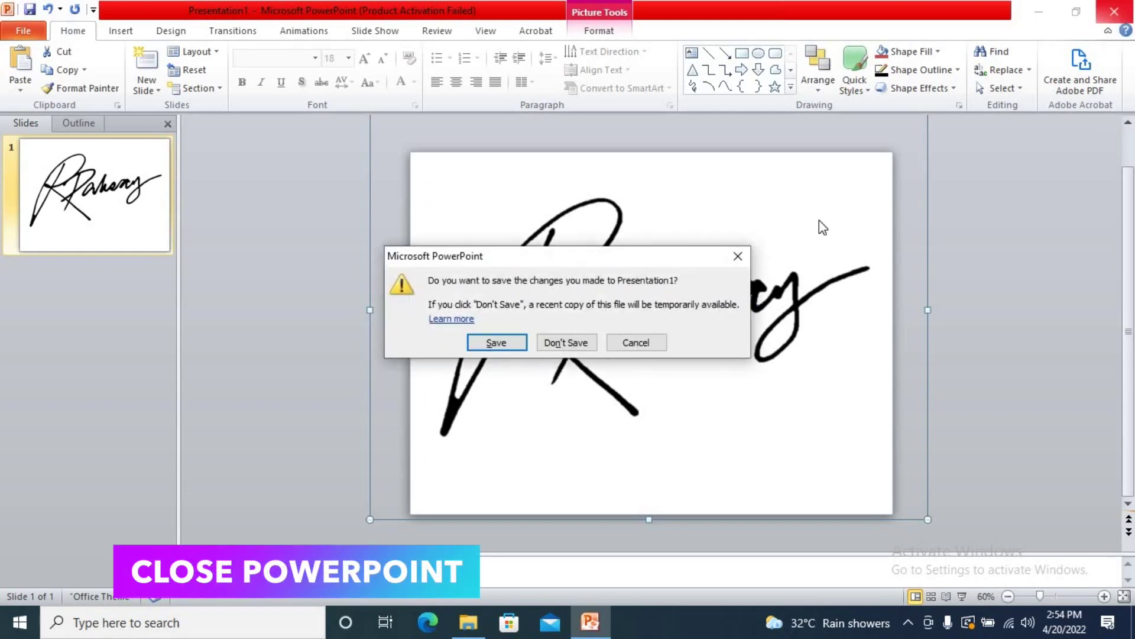
Close PowerPoint without saving and open the application letter from Documents.
click(543, 343)
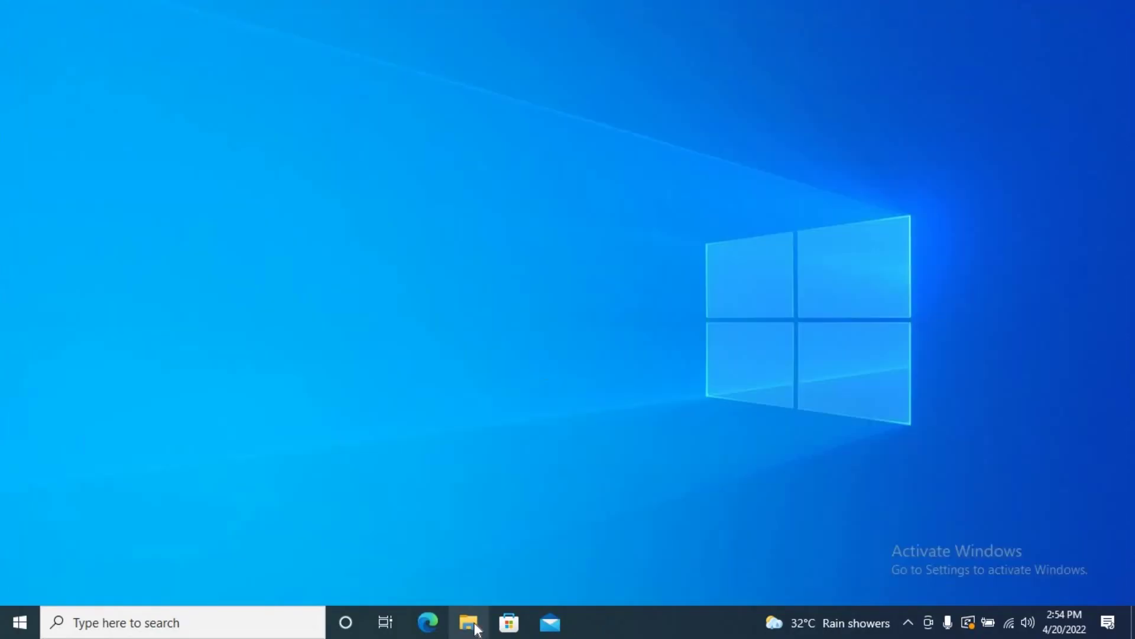
click(469, 622)
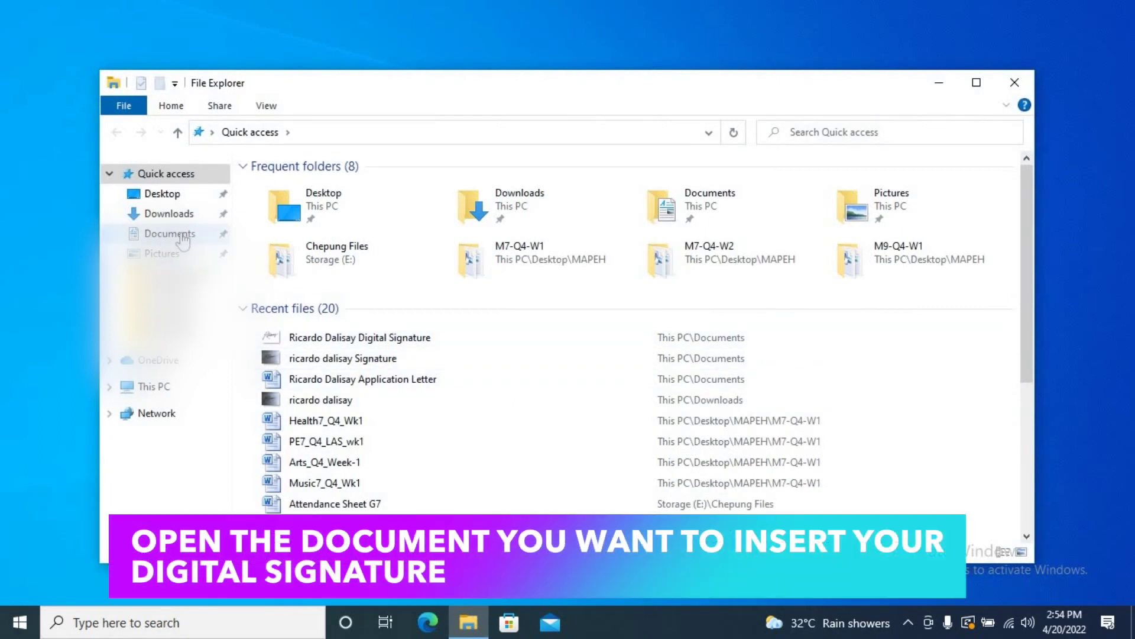
click(177, 234)
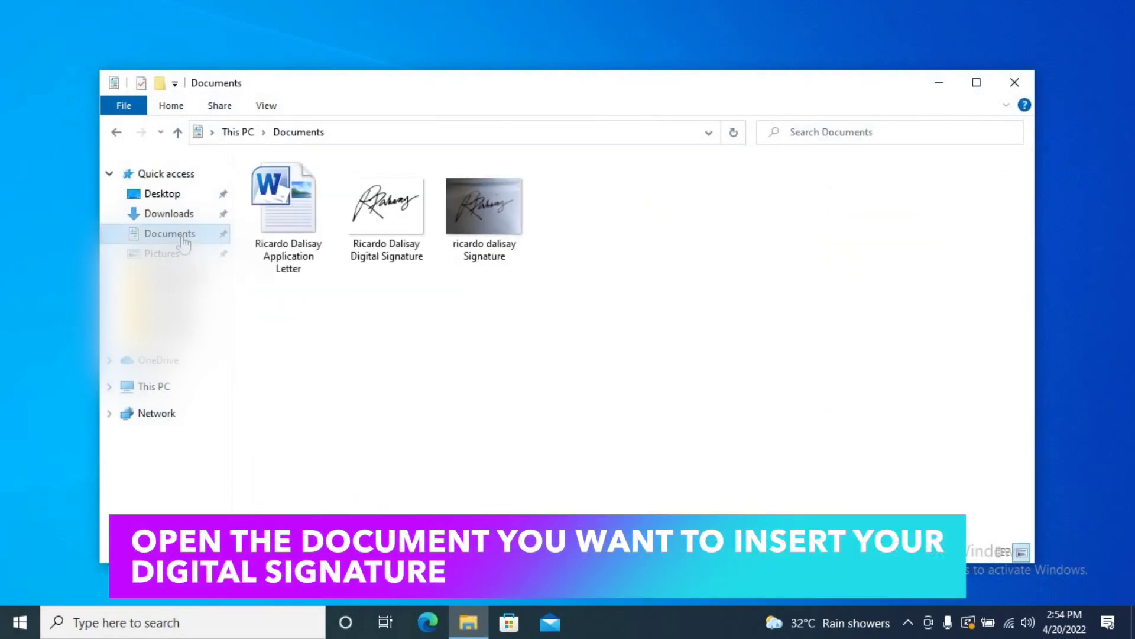
click(300, 254)
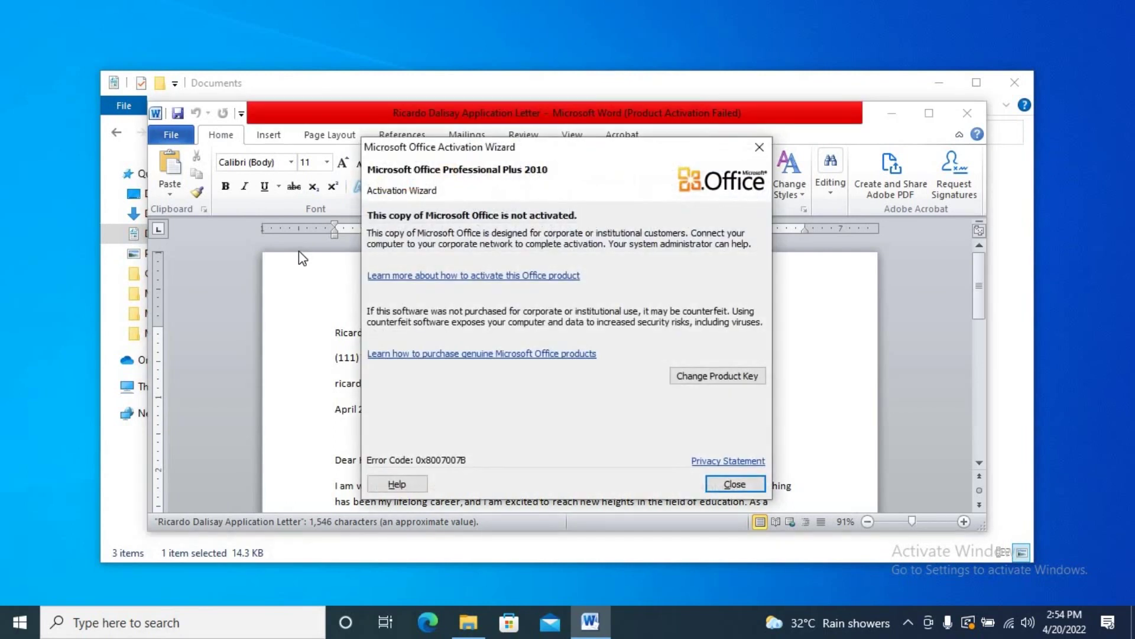
Dismiss the Word activation notice and maximize the Word window.
click(720, 485)
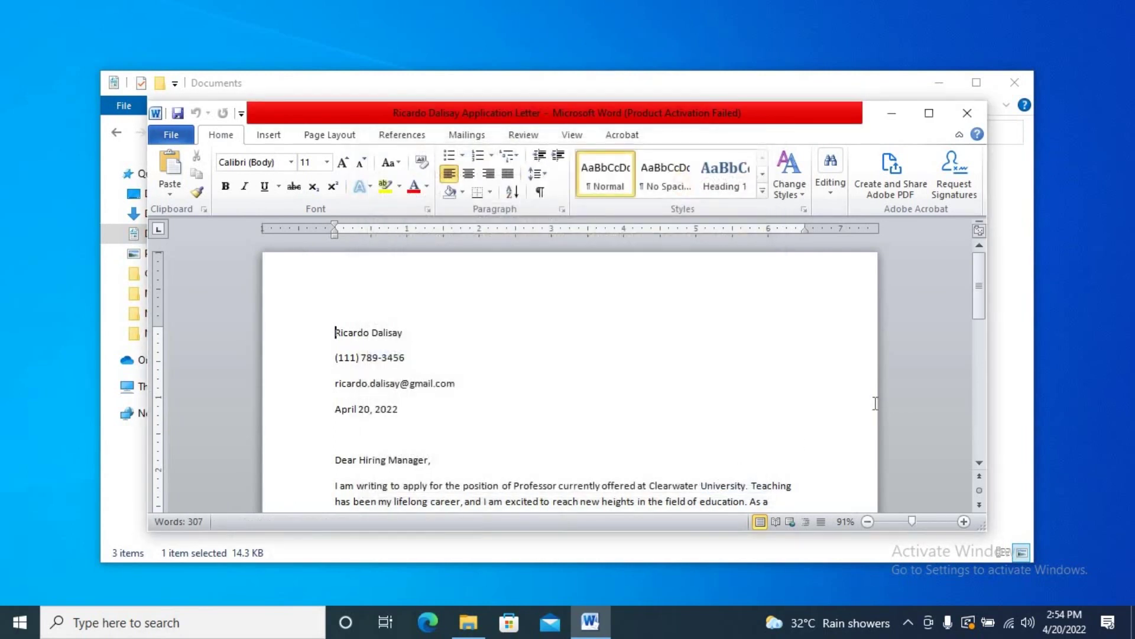
mouse_move(982, 285)
mouse_down()
mouse_move(982, 424)
mouse_move(980, 254)
mouse_up()
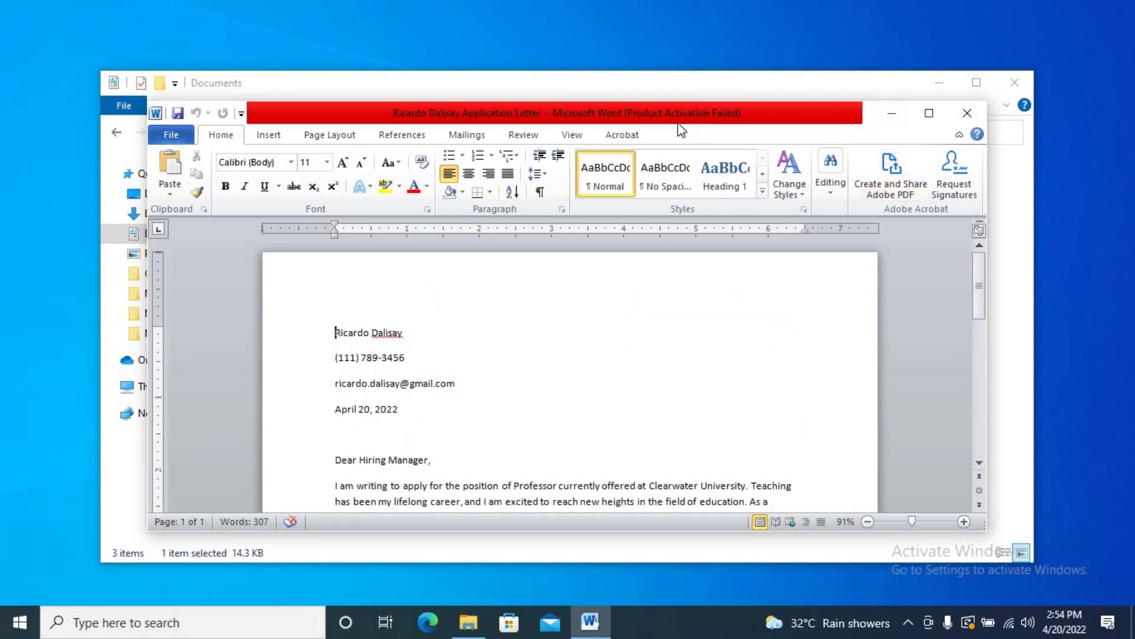
click(929, 113)
drag(1128, 147, 1133, 384)
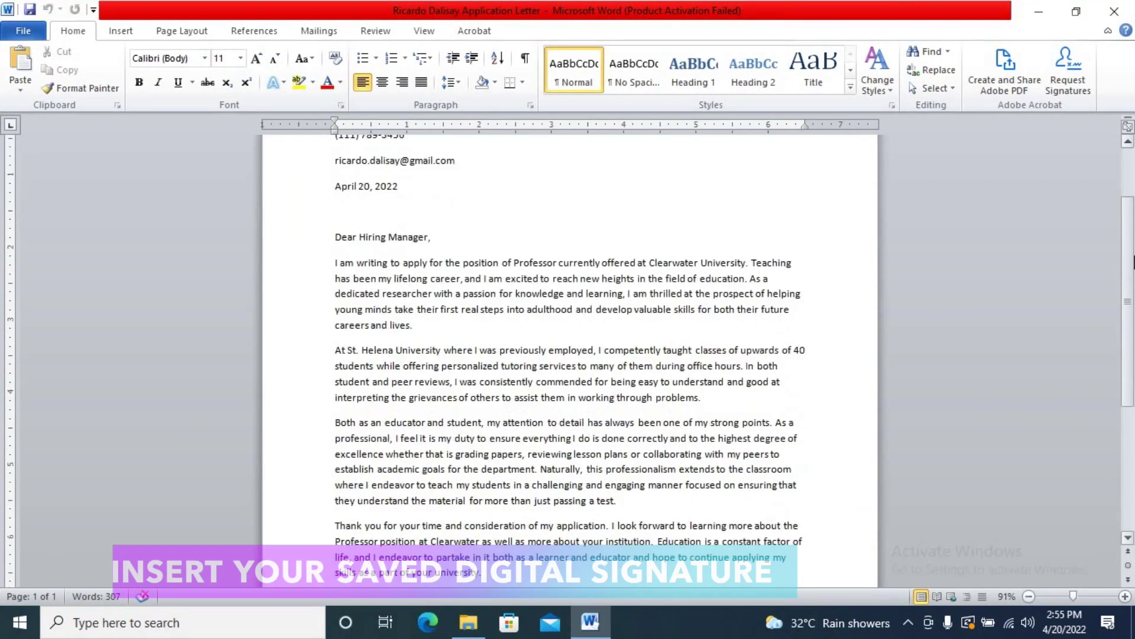
Insert the Digital Signature image from Documents on the empty line below Applicant.
drag(414, 425, 325, 409)
click(503, 479)
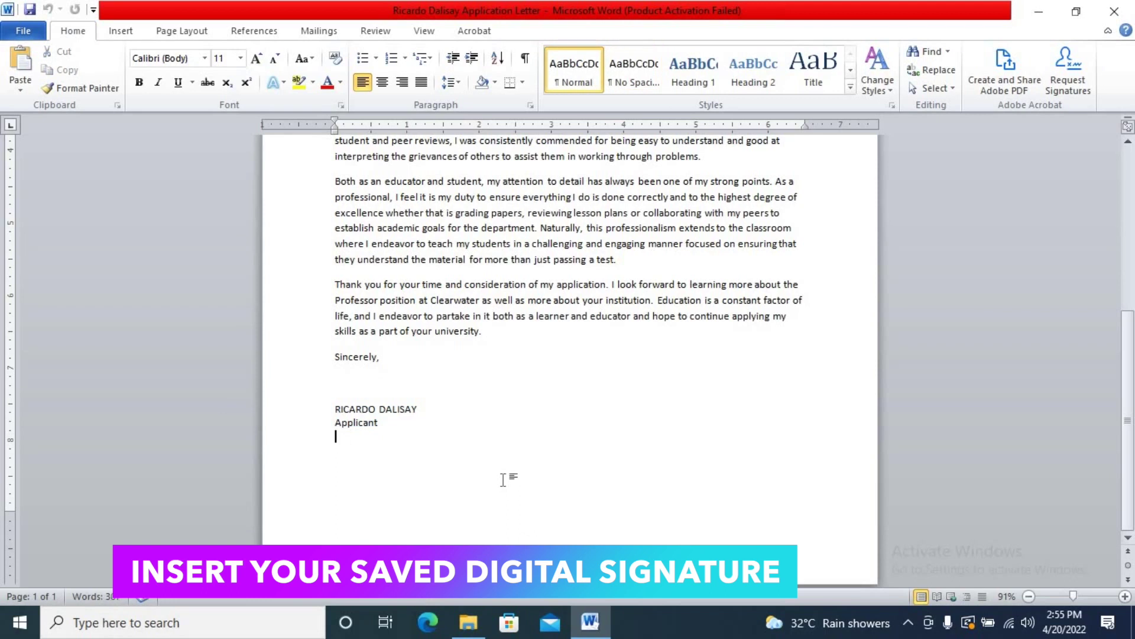
click(127, 35)
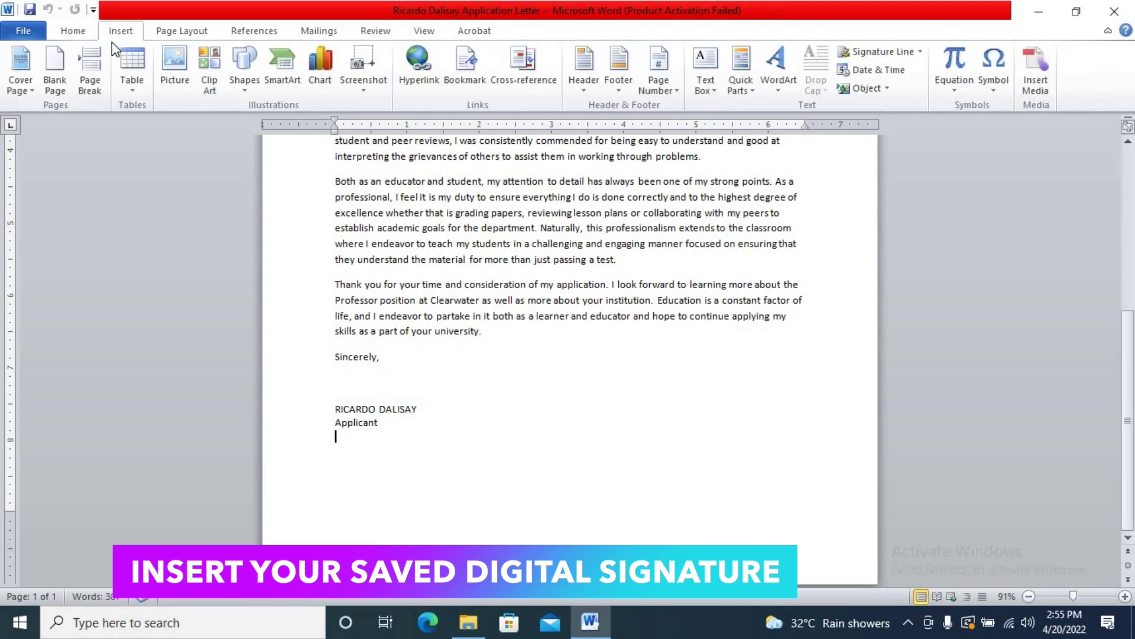
click(182, 69)
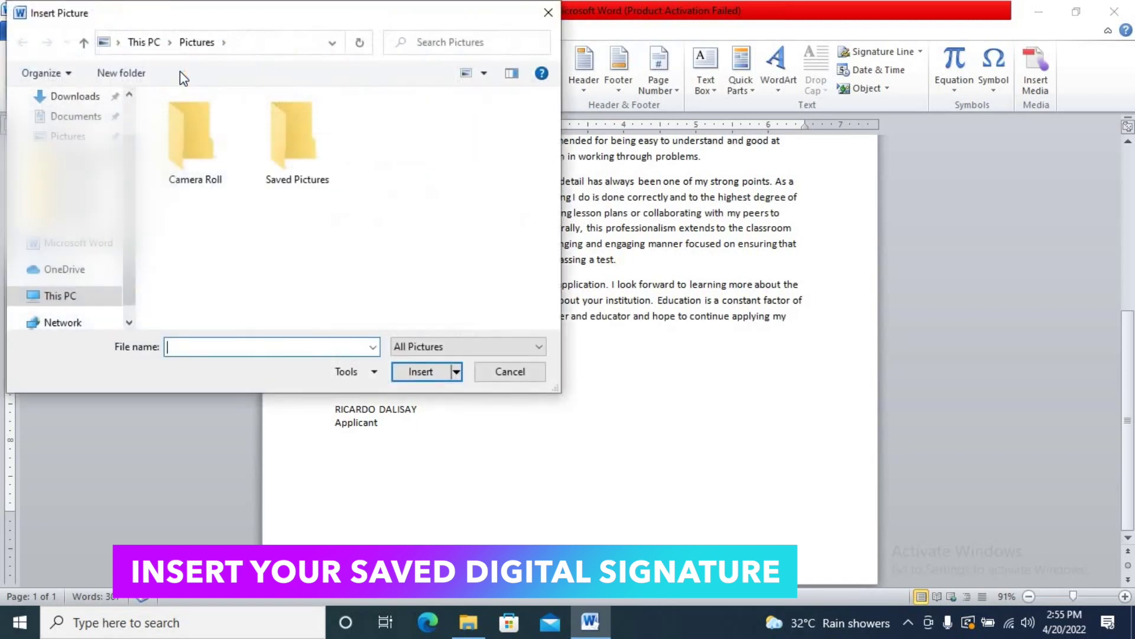
click(74, 138)
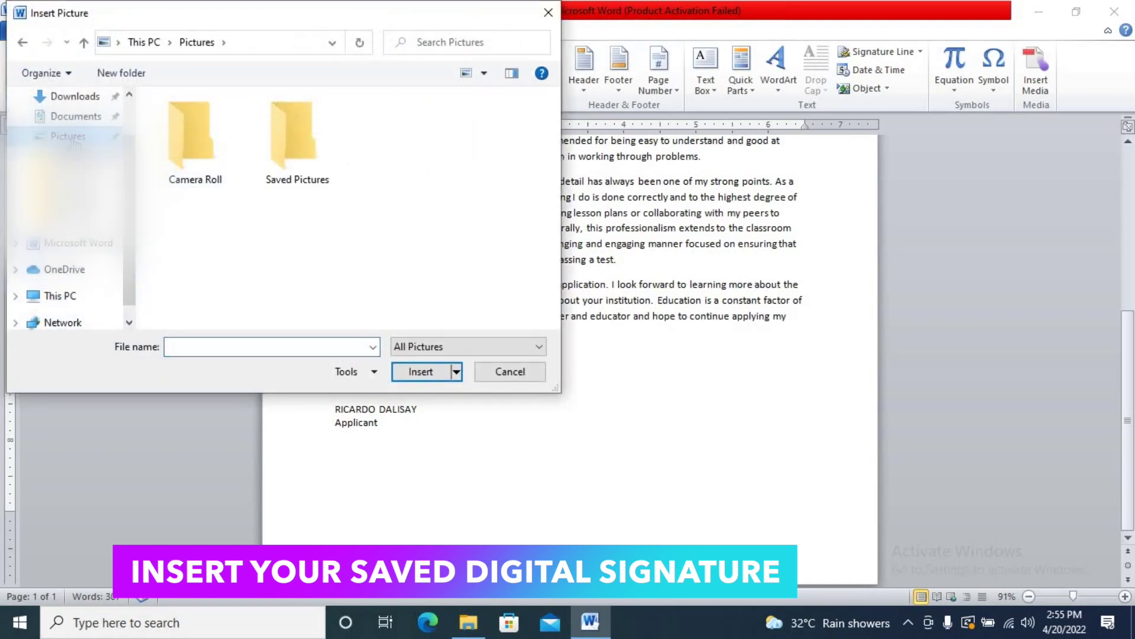
click(74, 117)
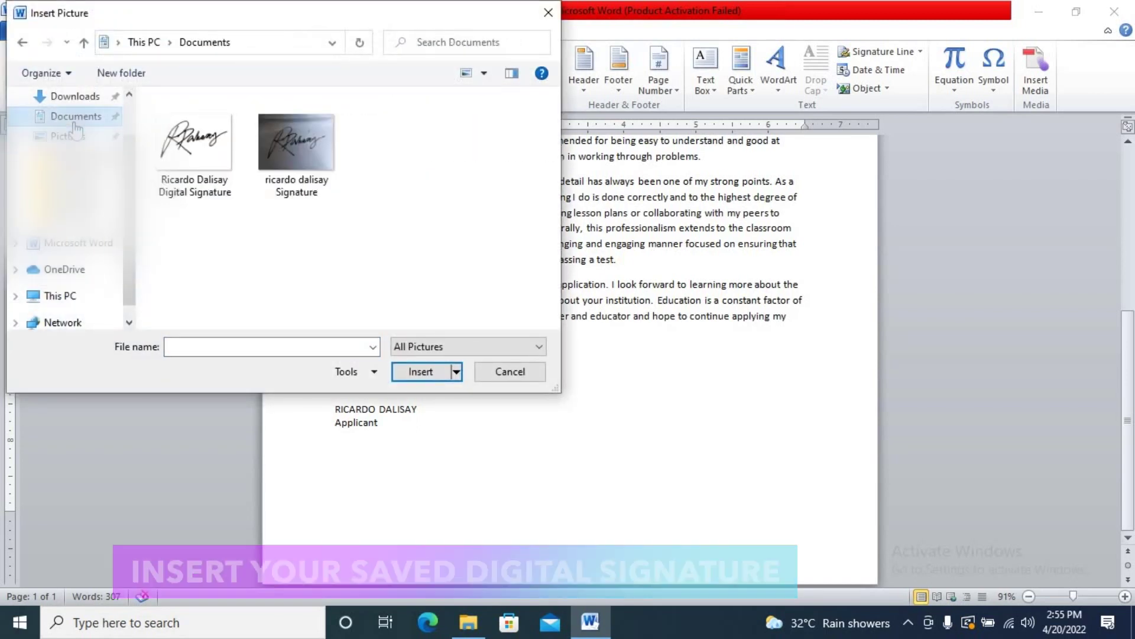
click(194, 164)
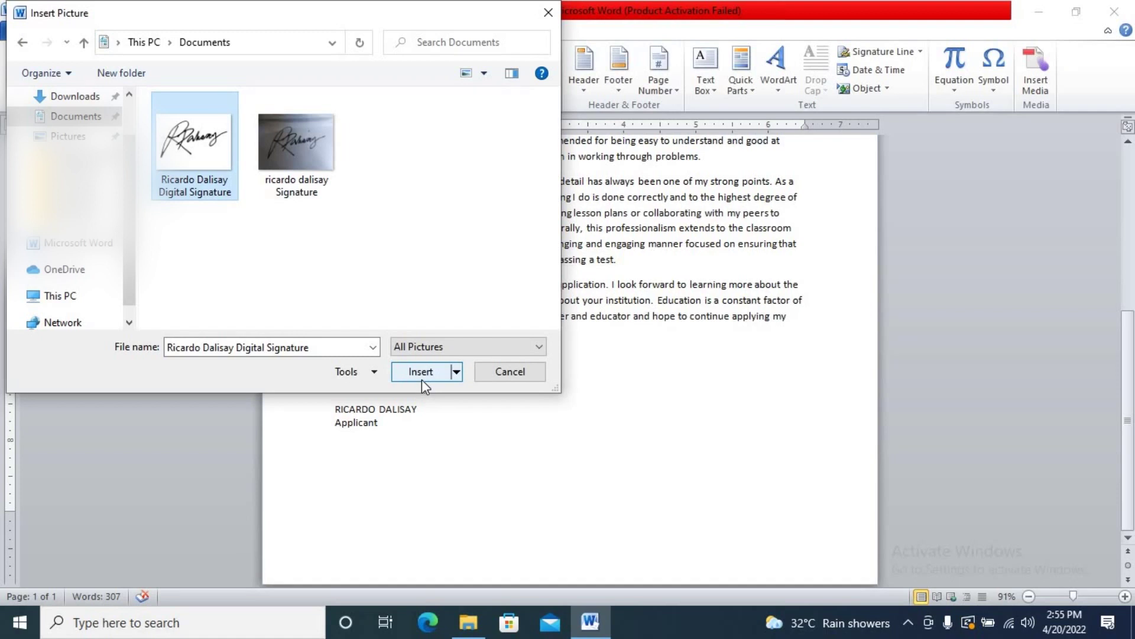
click(422, 379)
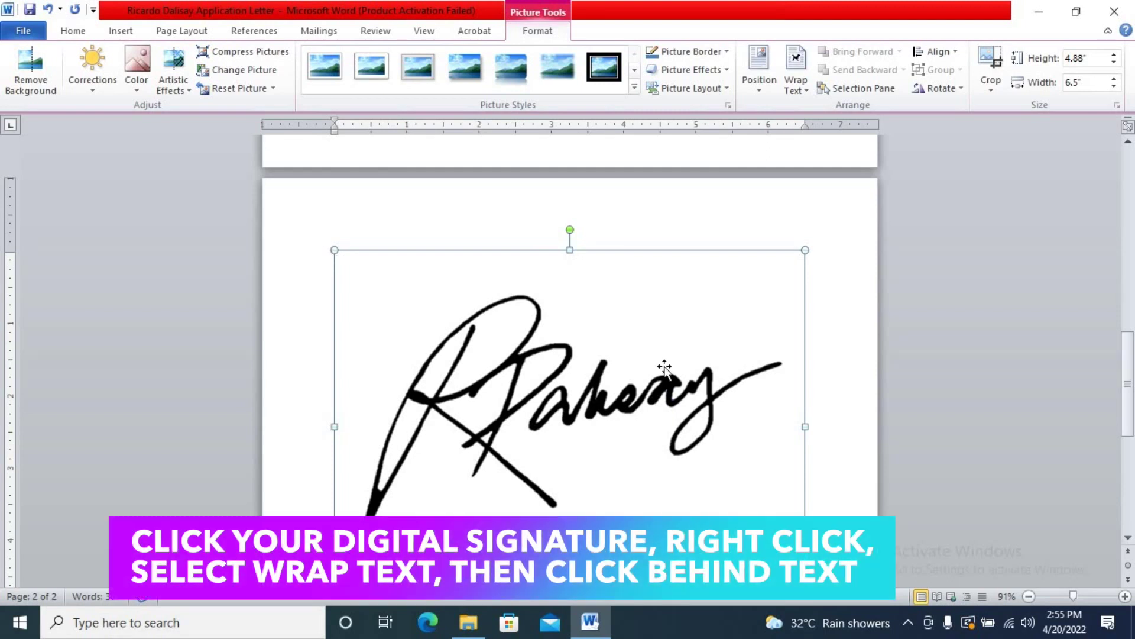
Set the signature picture's text wrapping to Behind Text.
mouse_move(1128, 372)
mouse_down()
mouse_move(1130, 201)
mouse_move(1132, 387)
mouse_up()
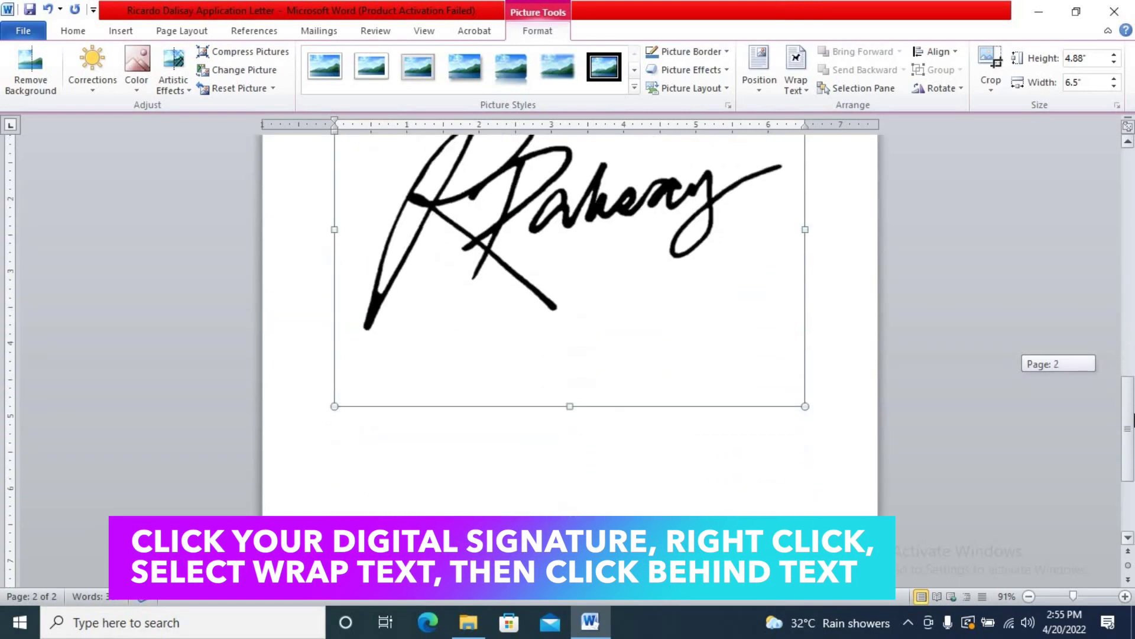
right_click(675, 459)
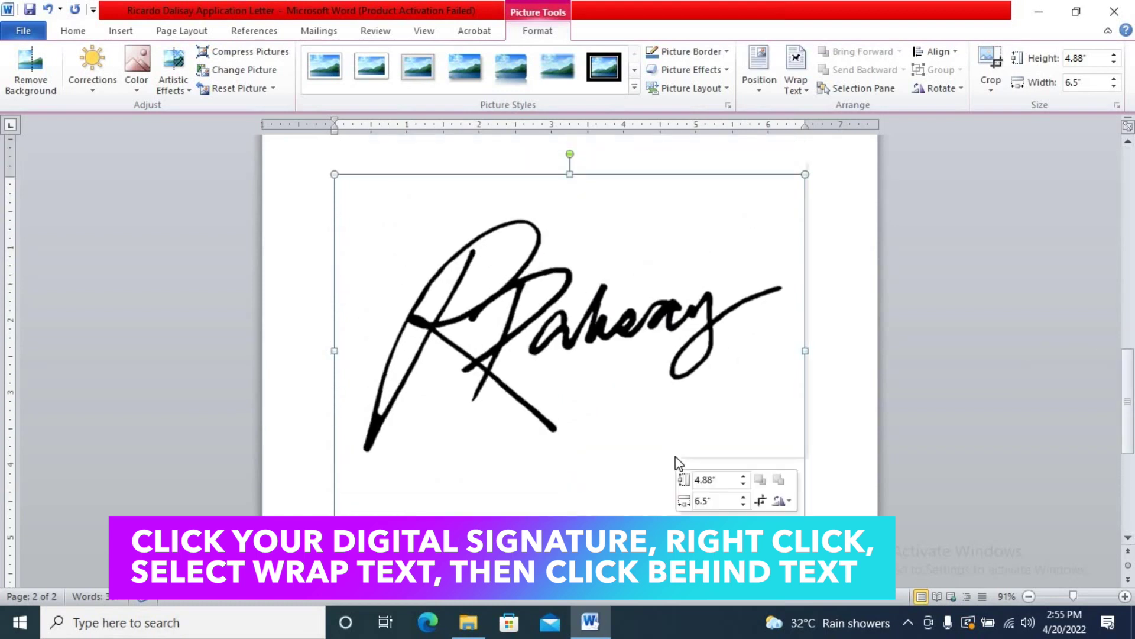
mouse_move(740, 306)
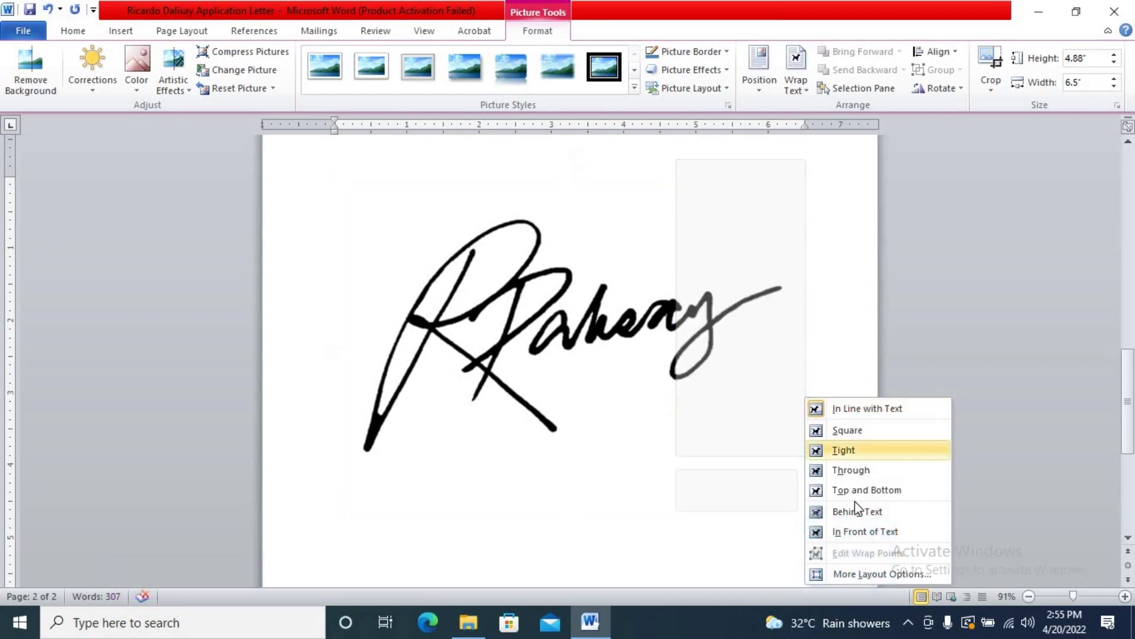
click(857, 511)
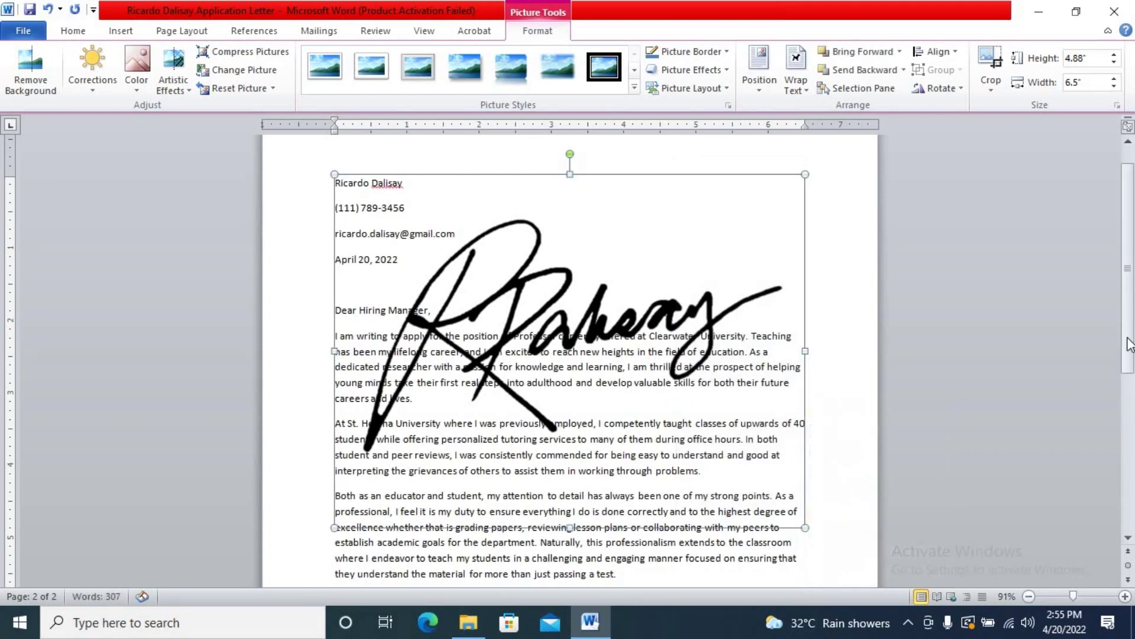
scroll(1133, 362, down, 2)
scroll(1134, 362, down, 2)
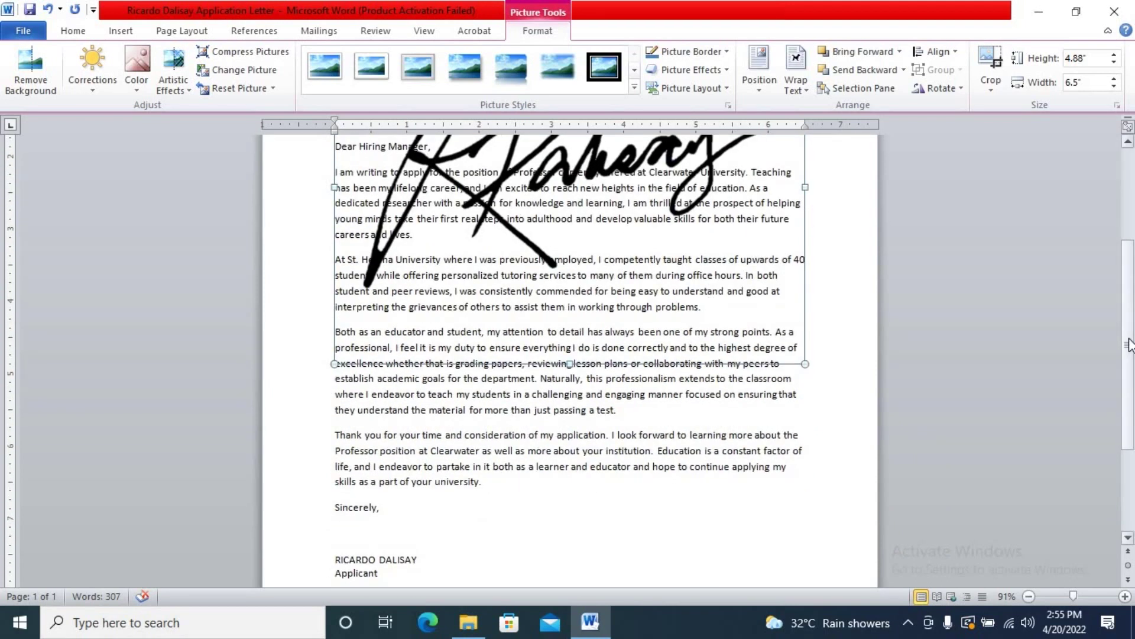
scroll(1133, 294, up, 3)
scroll(1130, 294, up, 2)
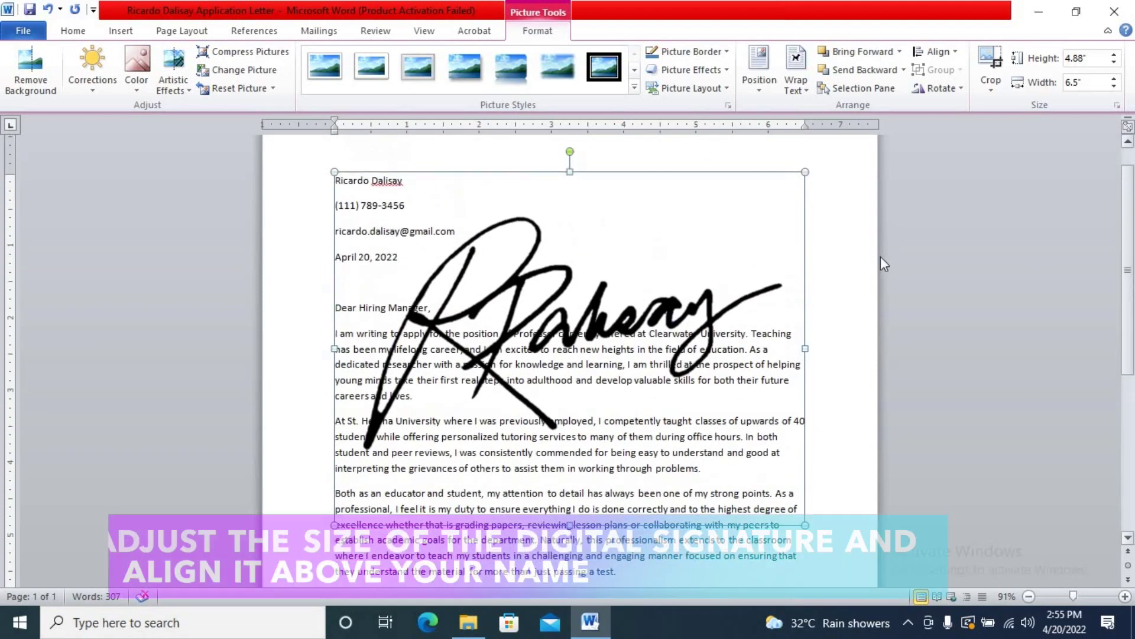
Shrink the signature and move it down beside "Sincerely,".
drag(328, 171, 600, 370)
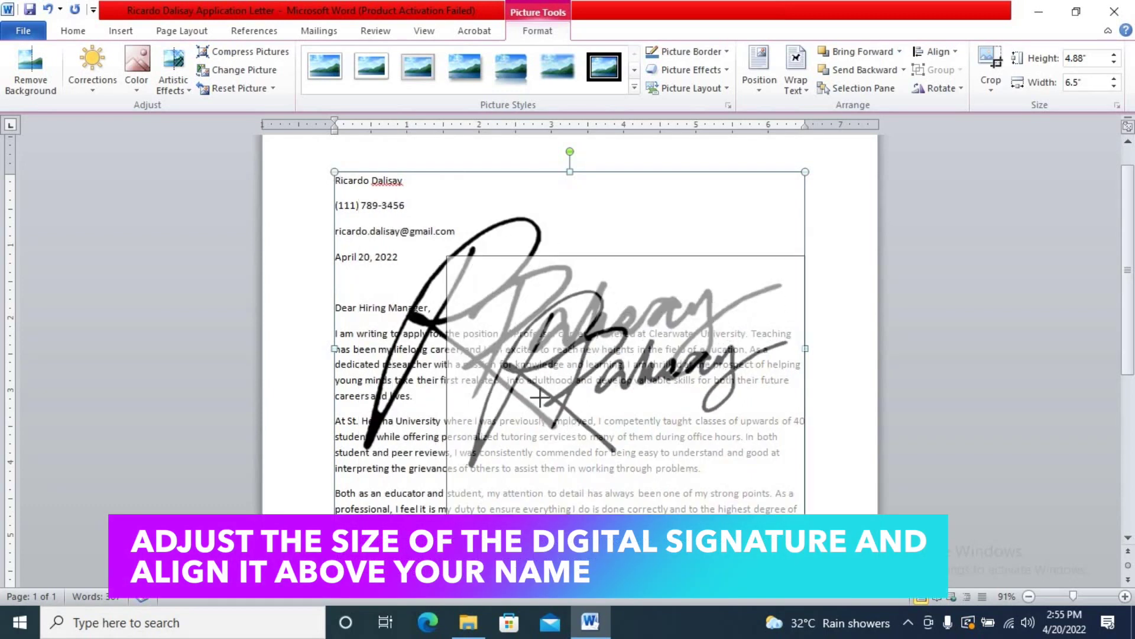
scroll(1127, 331, down, 5)
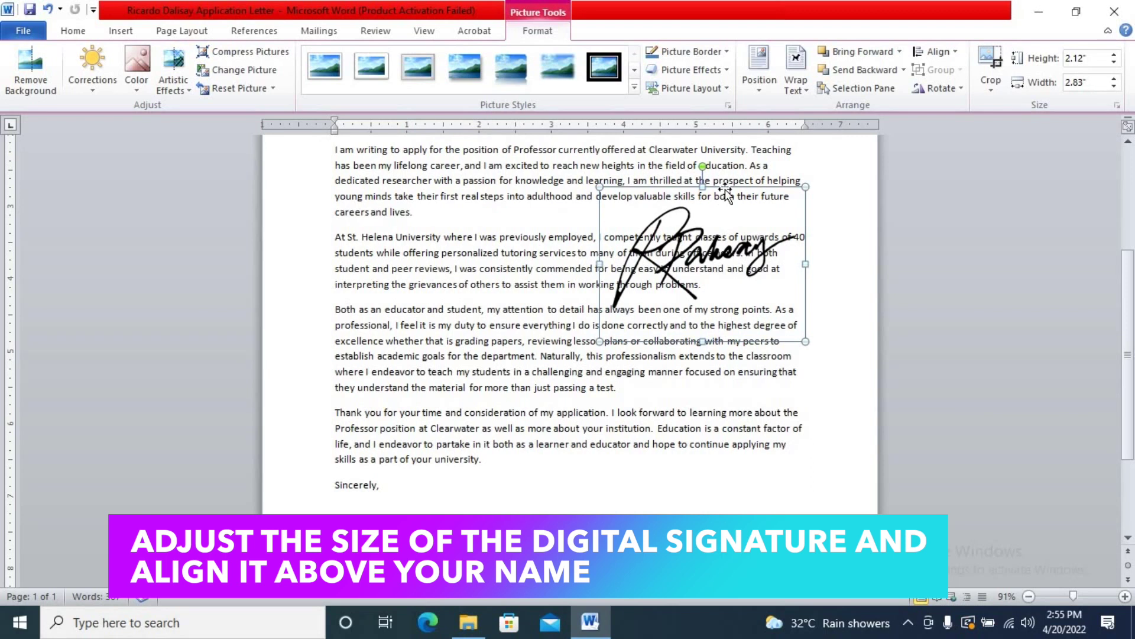
drag(651, 285, 274, 464)
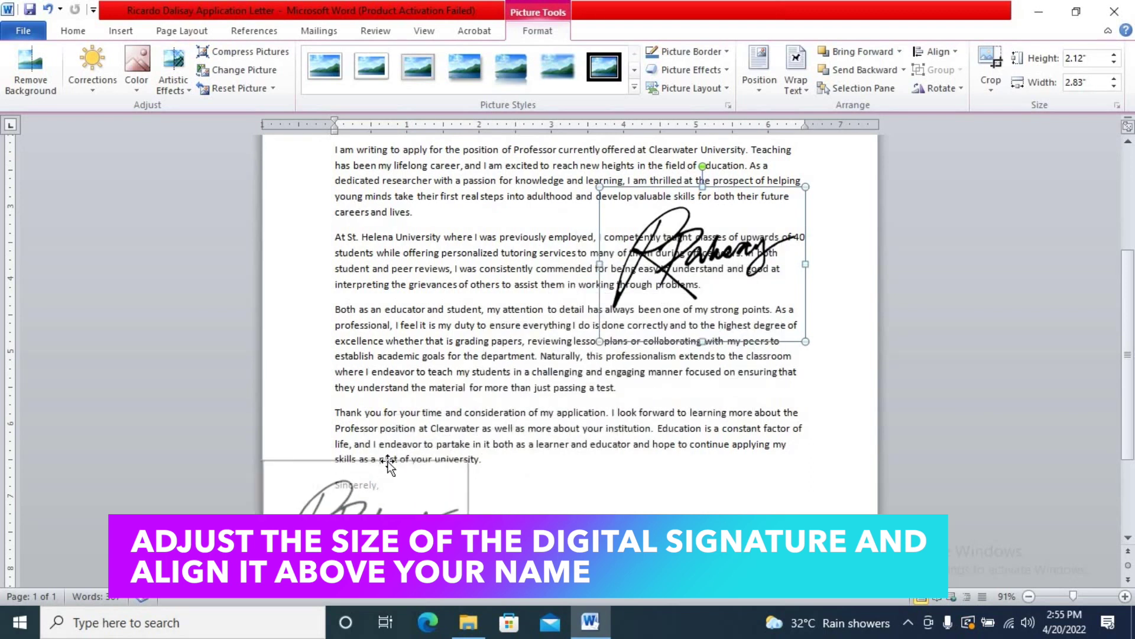
mouse_move(304, 476)
mouse_down()
mouse_move(370, 527)
mouse_move(330, 510)
mouse_up()
drag(390, 550, 370, 514)
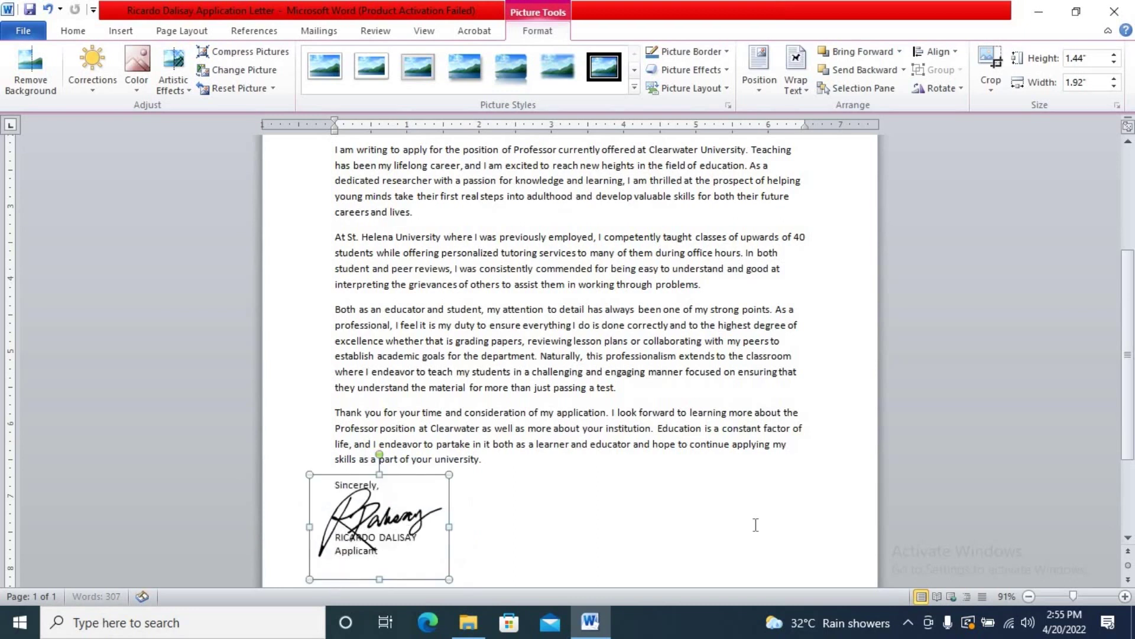
scroll(380, 378, down, 3)
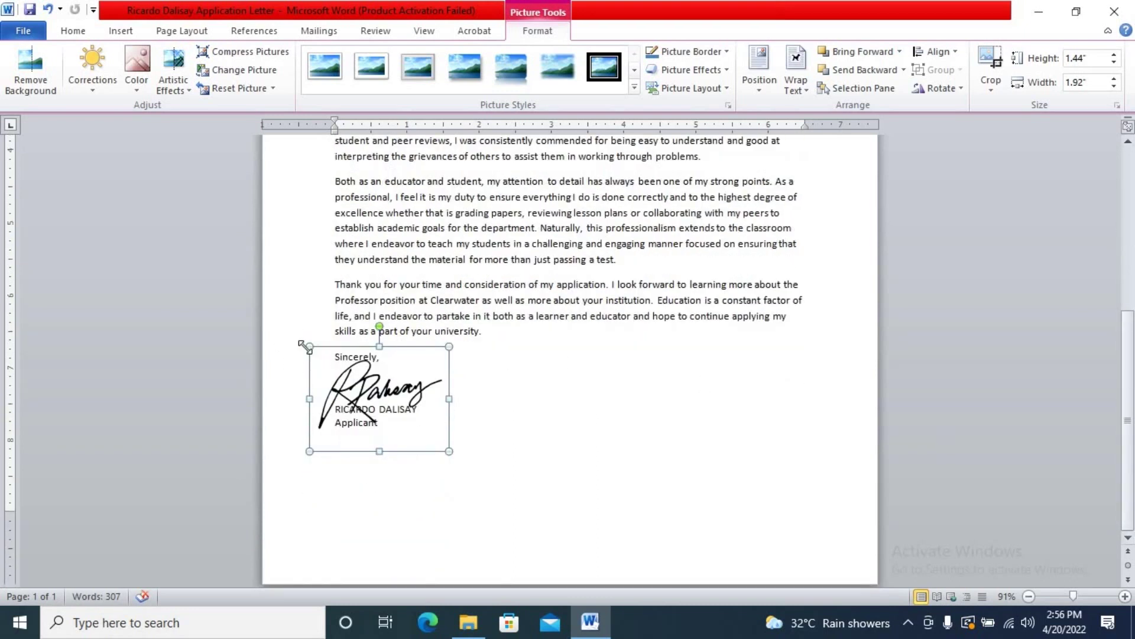
Resize the signature to 1.29" by 1.72" and settle it over the typed name.
drag(312, 347, 323, 356)
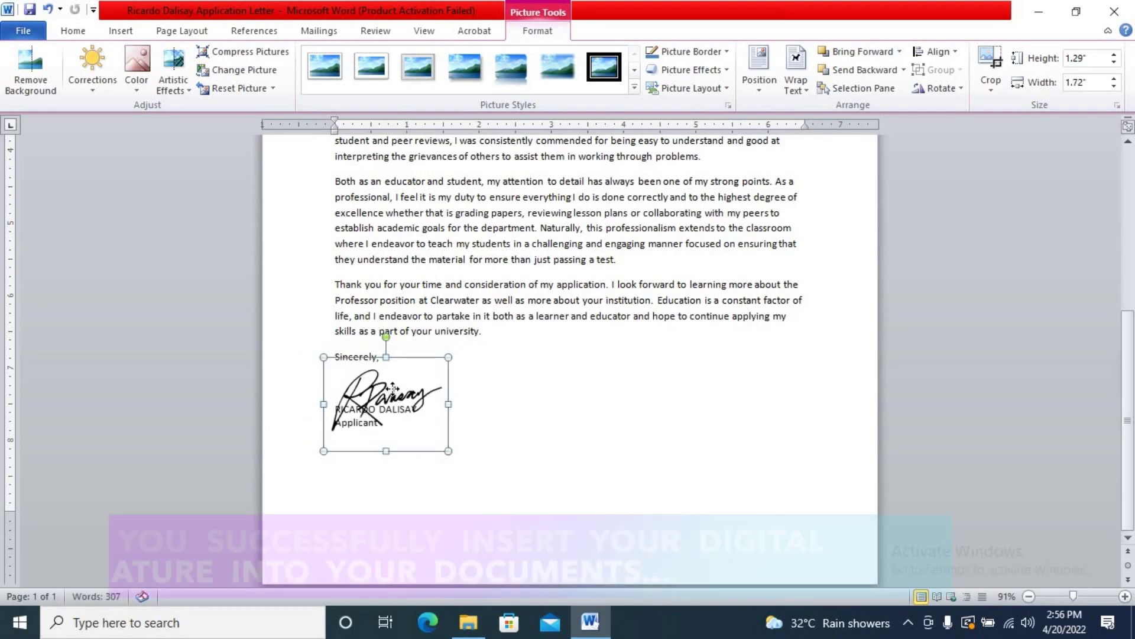
drag(393, 388, 392, 389)
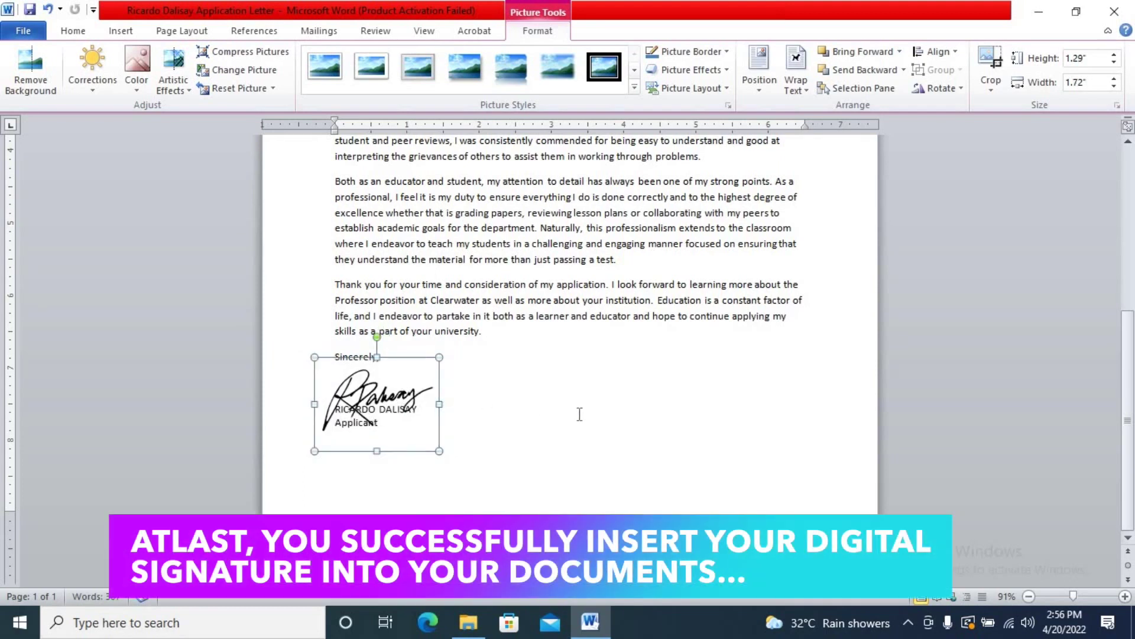
scroll(1131, 390, up, 3)
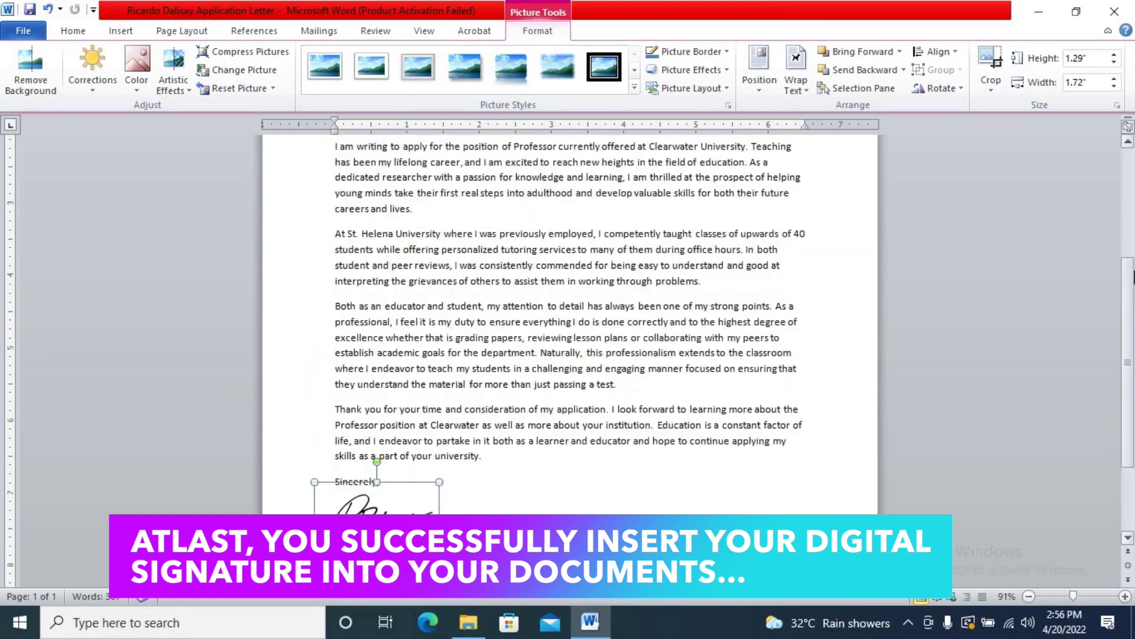
scroll(1133, 260, up, 5)
scroll(1133, 318, down, 7)
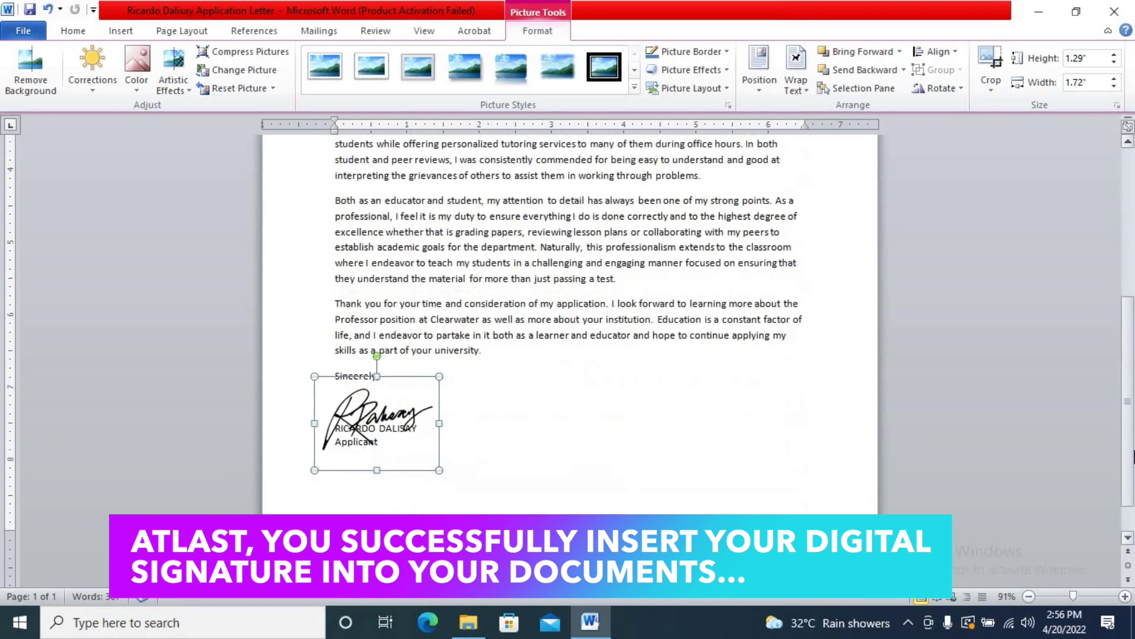
scroll(1133, 317, down, 1)
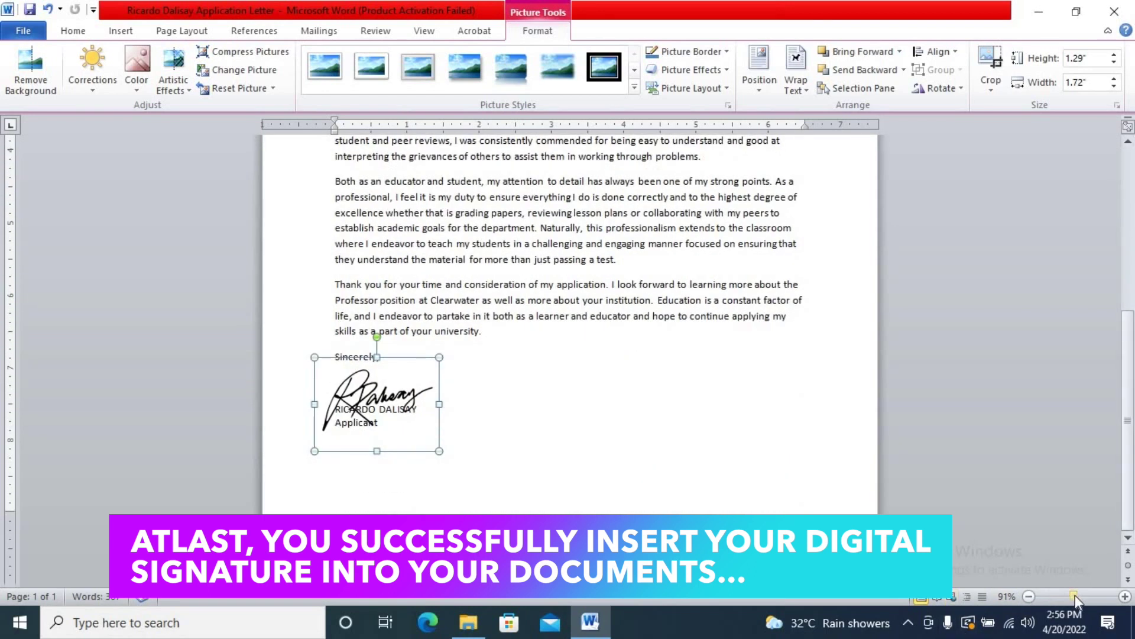
drag(1075, 595, 1085, 593)
drag(852, 580, 711, 575)
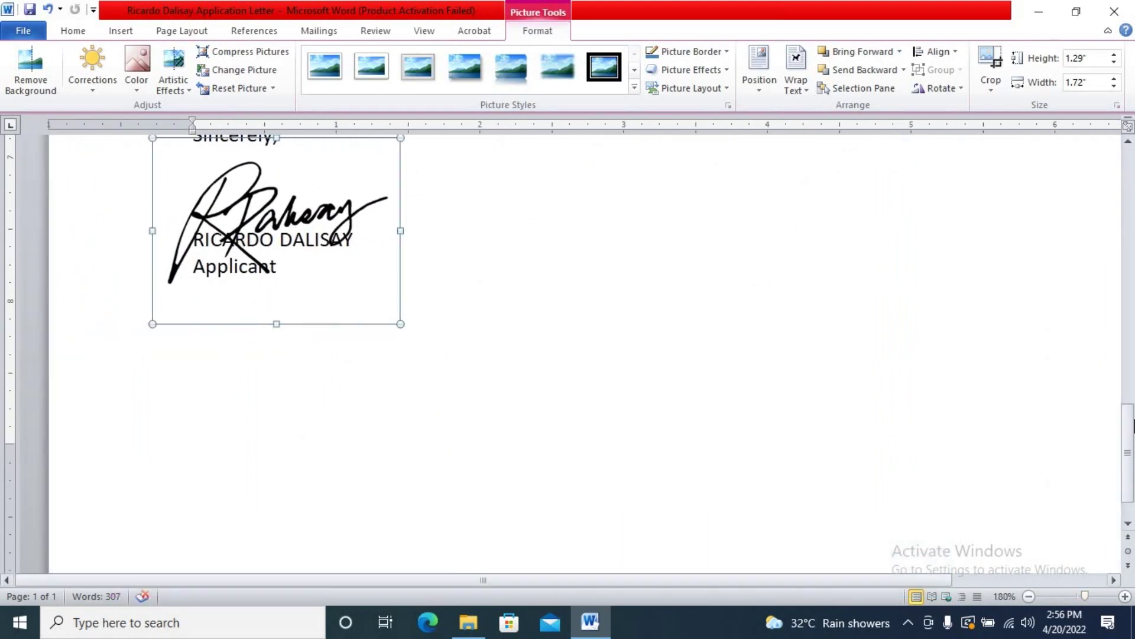
scroll(1002, 407, up, 3)
scroll(1001, 407, up, 1)
click(747, 423)
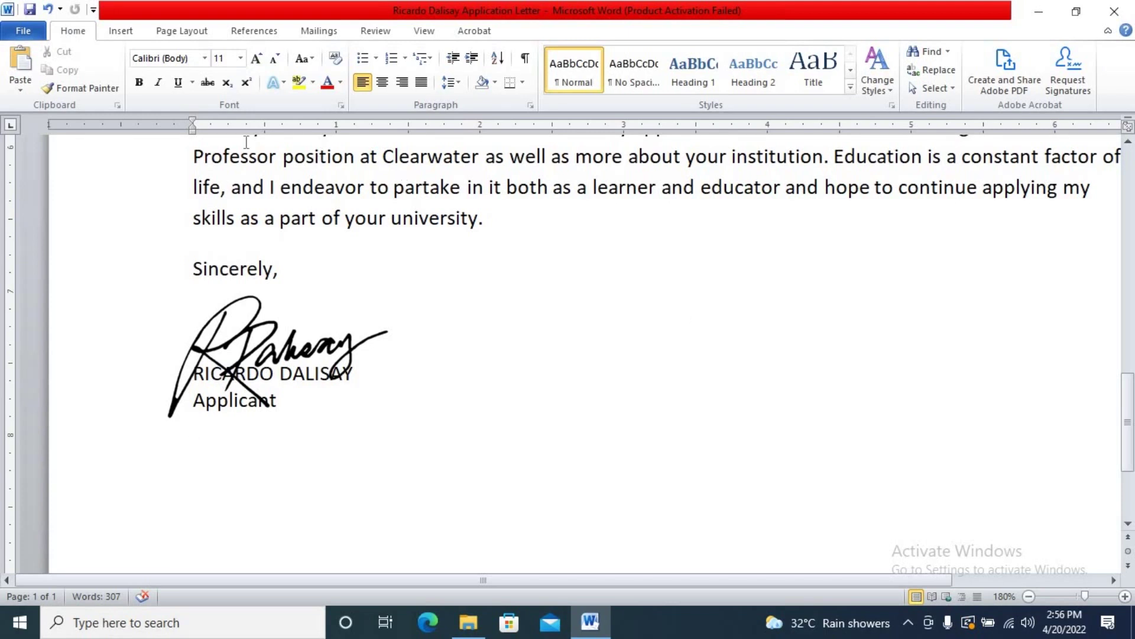
Save the signed application letter, then close Word and File Explorer to clear the desktop.
click(23, 31)
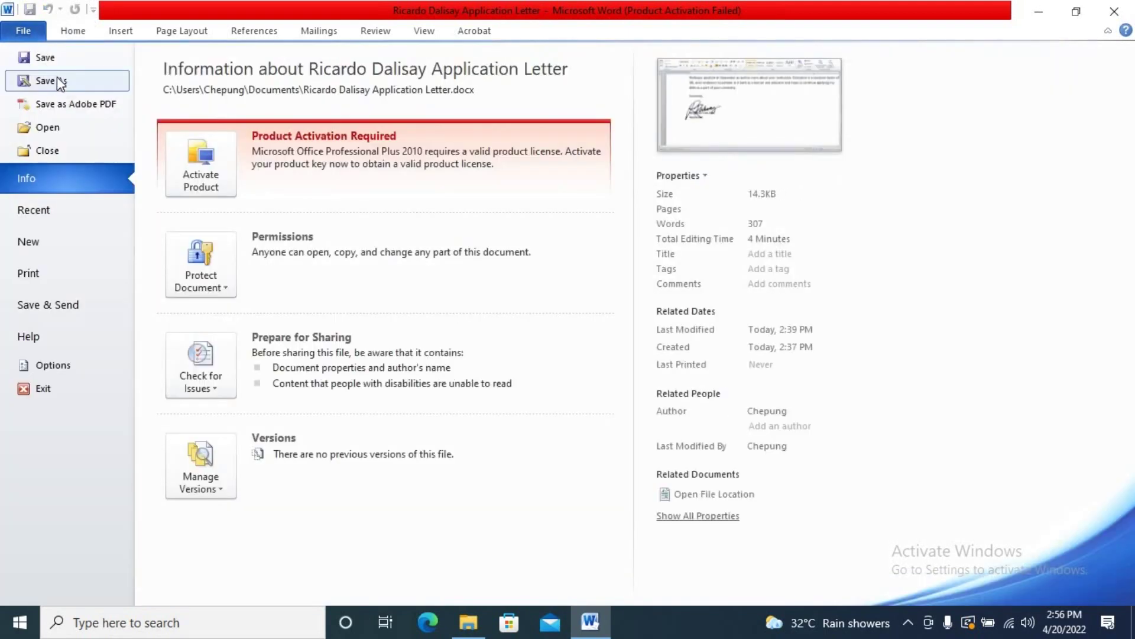
click(45, 57)
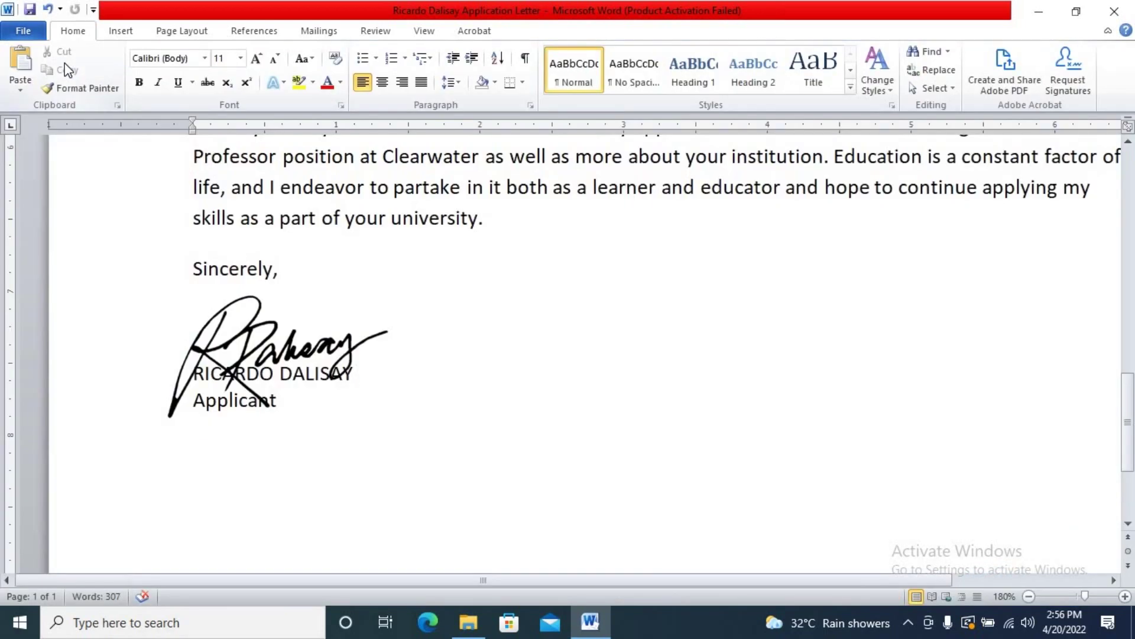
click(1115, 13)
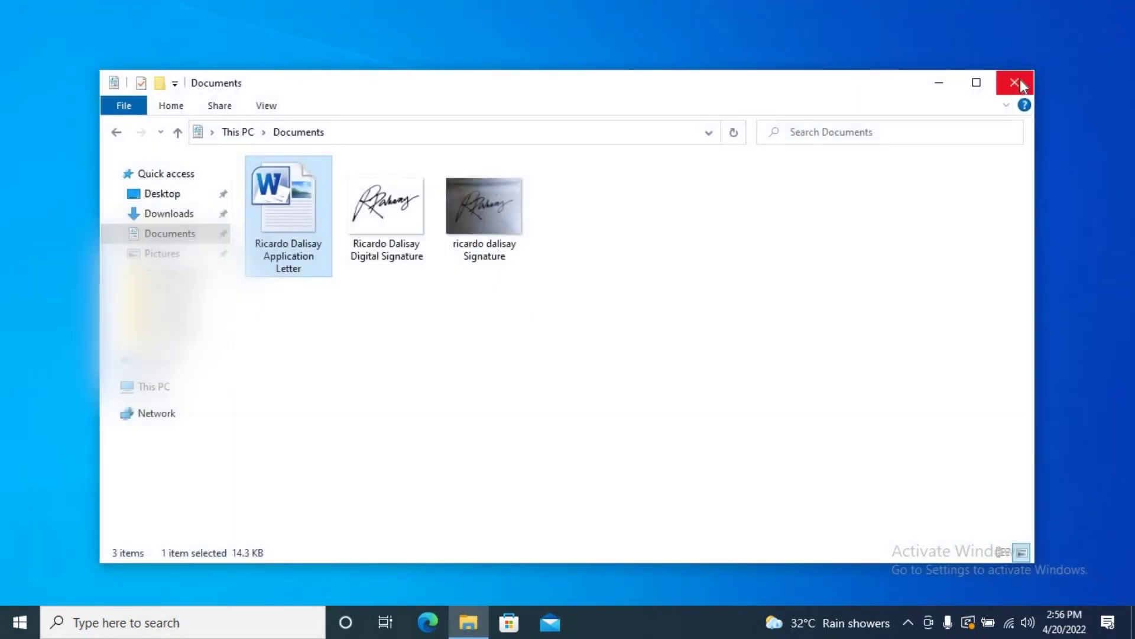
click(1015, 83)
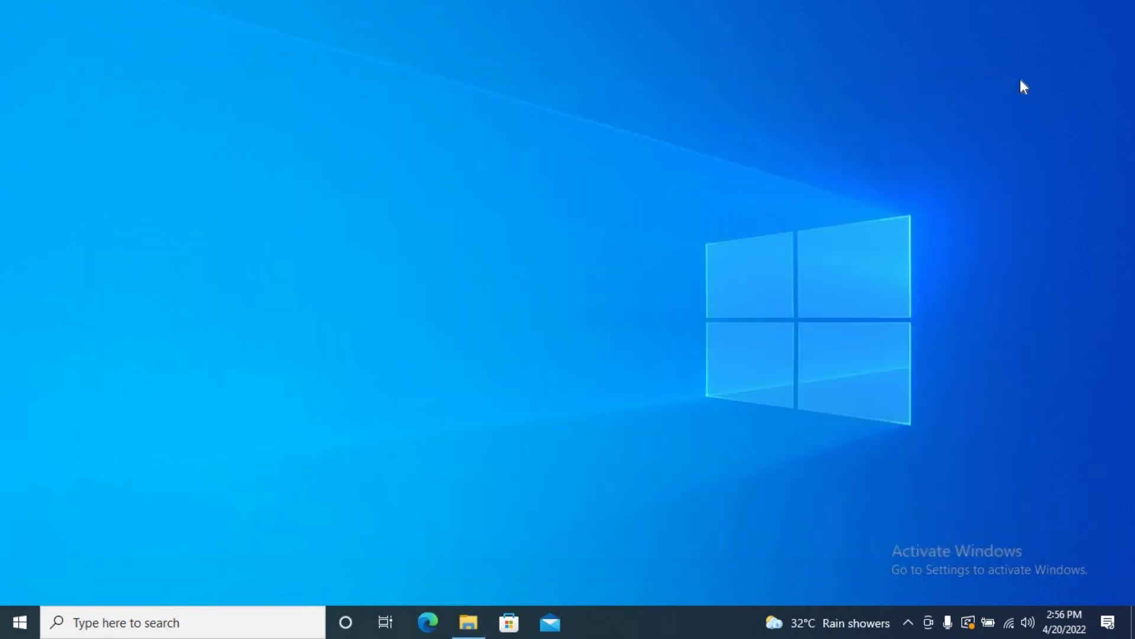